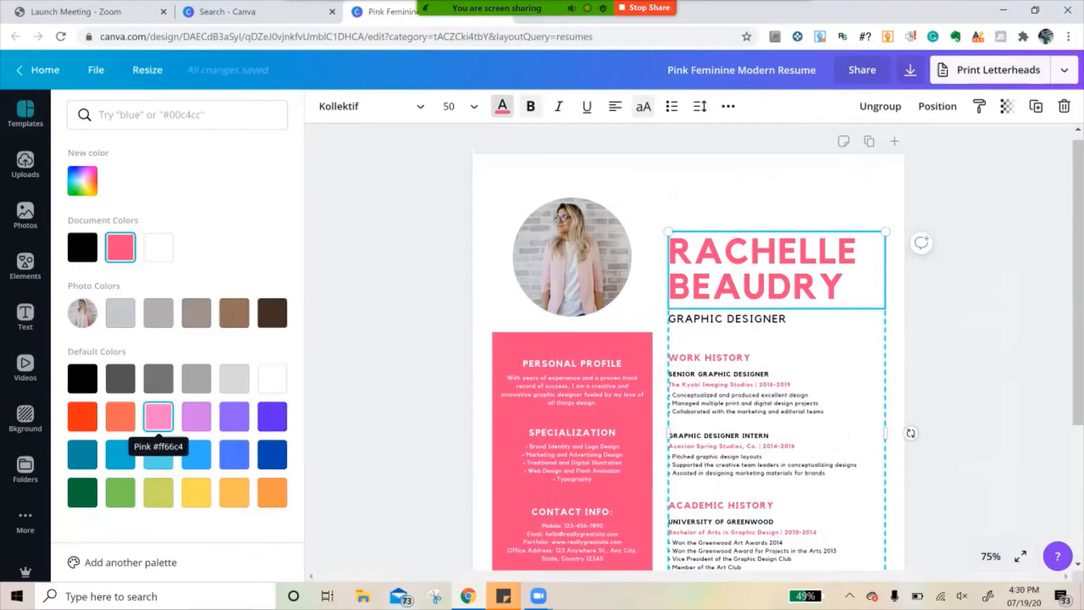
- Recolour the large name heading with the custom dusty pink #d69db4
left_click(83, 181)
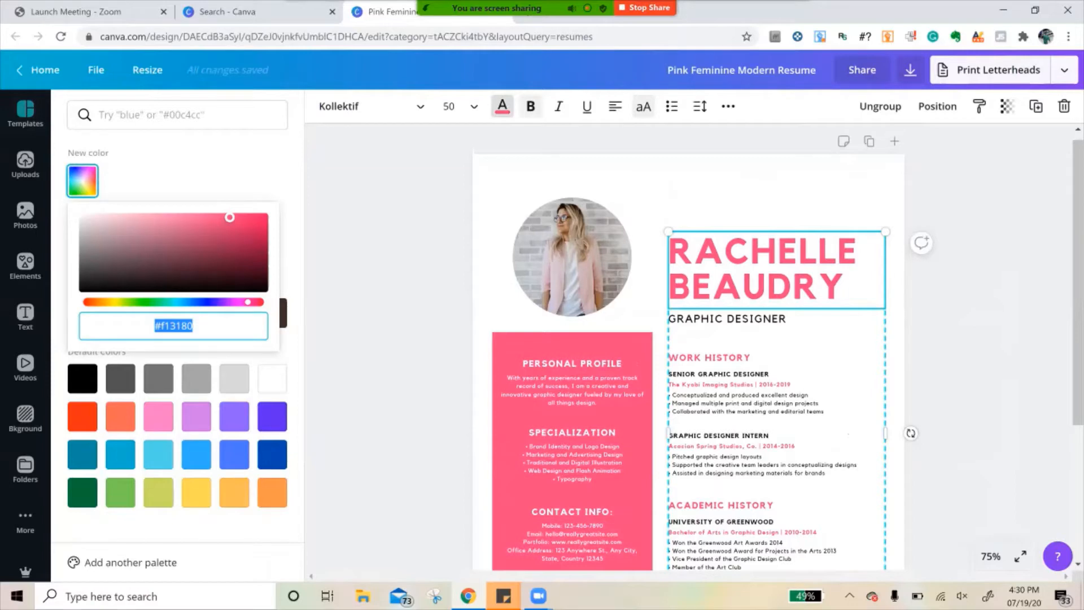
left_click_drag(229, 217, 130, 226)
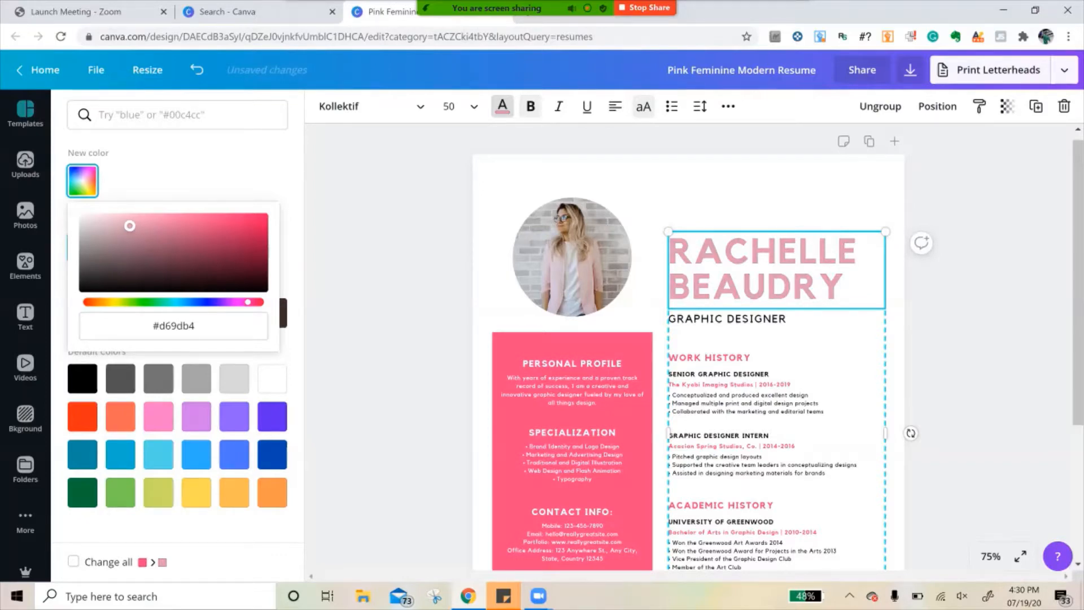
left_click(389, 237)
- Replace the resume's circular profile photo with the uploaded picture of the woman in glasses and a red cardigan
left_click(572, 257)
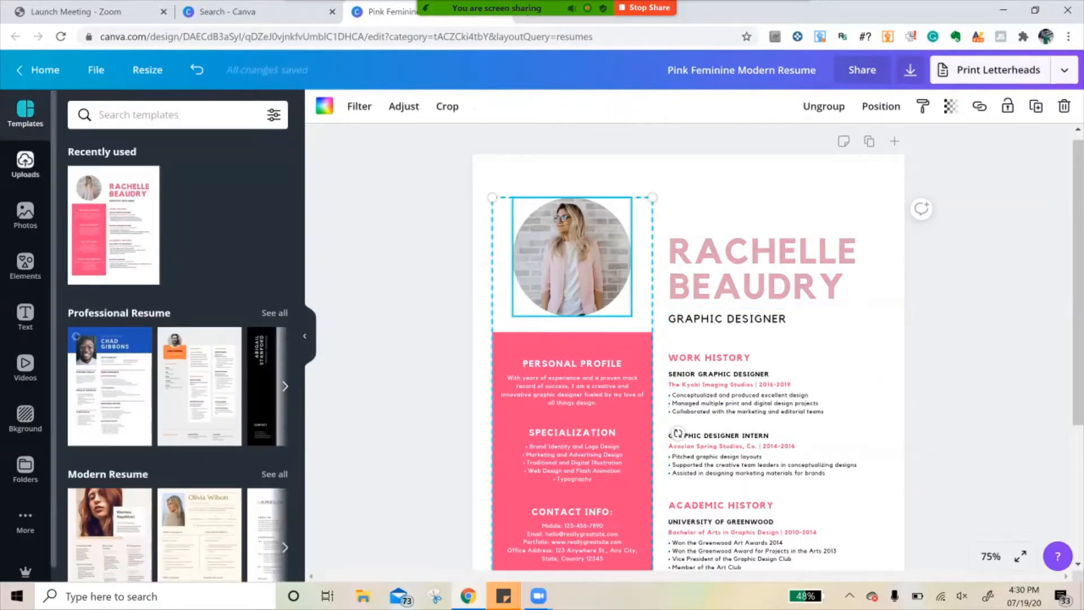
left_click(25, 163)
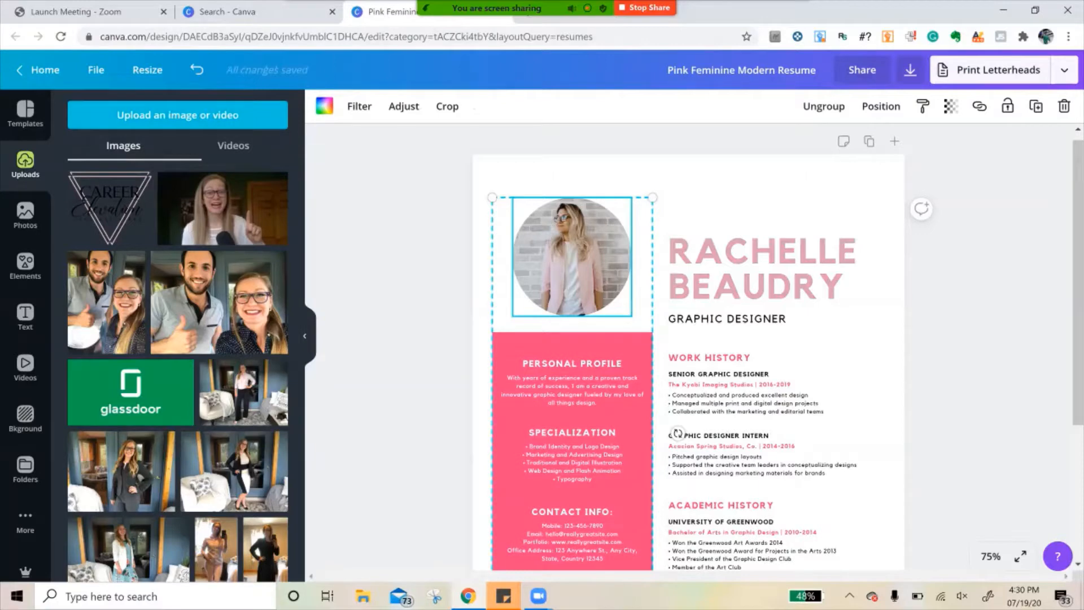
left_click(178, 114)
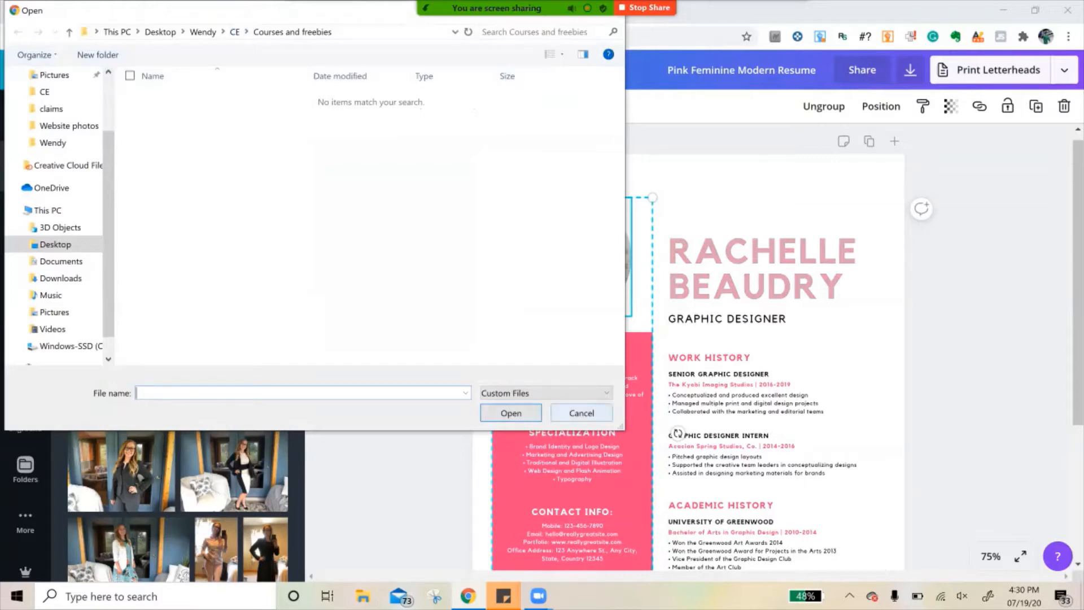
left_click(581, 413)
scroll(177, 367, "down", 10)
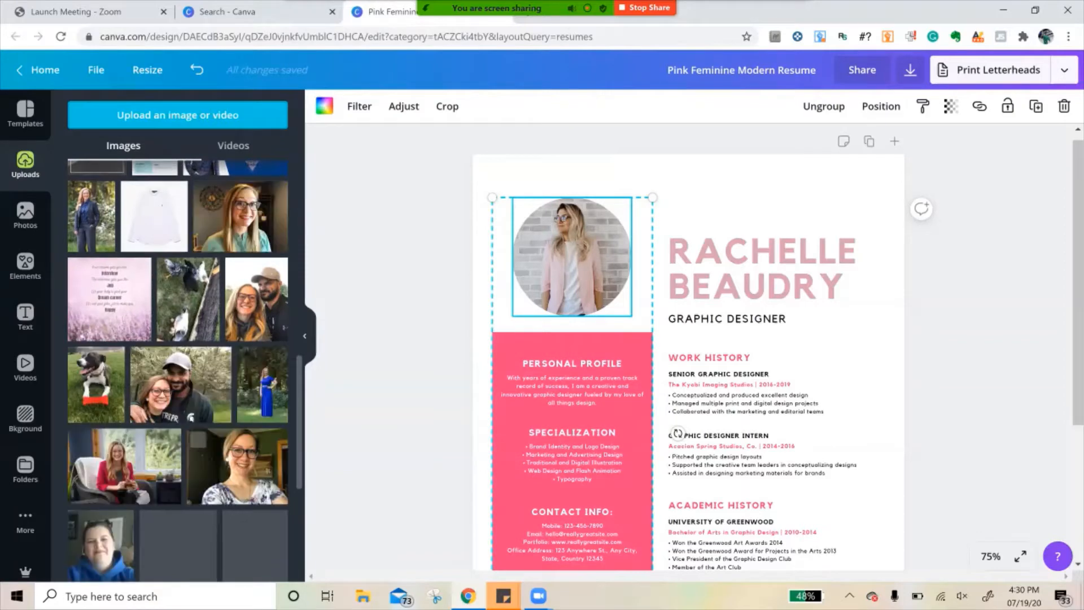
scroll(179, 429, "down", 2)
scroll(178, 371, "down", 10)
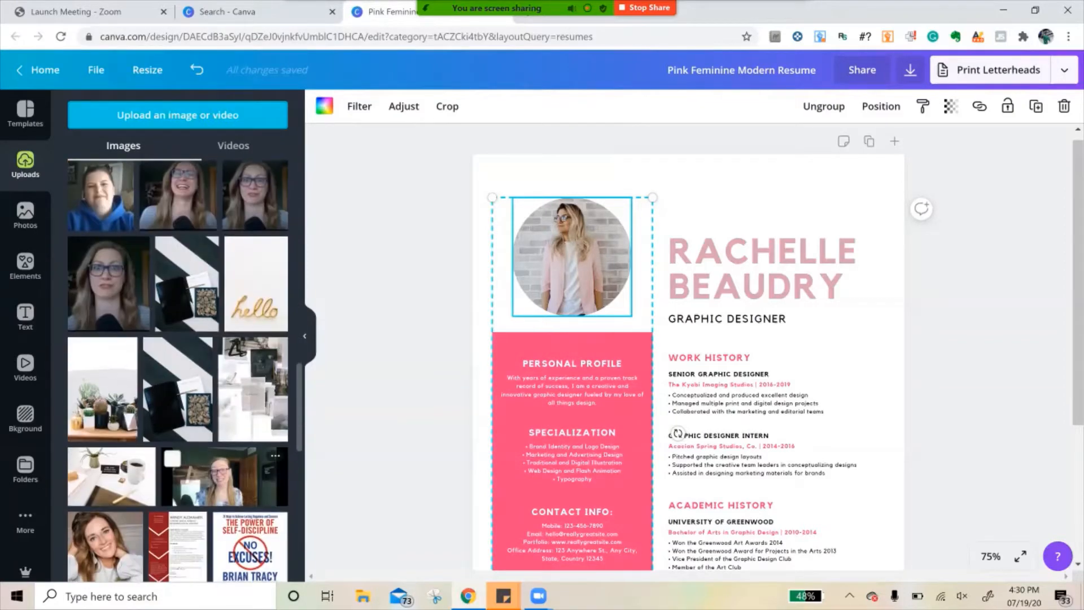
scroll(168, 395, "down", 2)
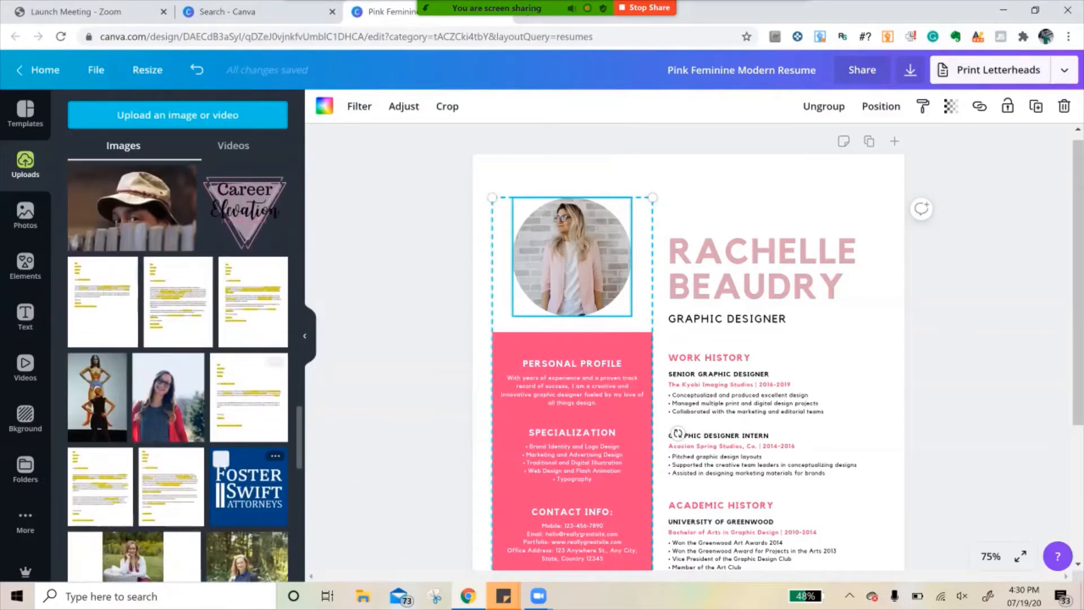
left_click_drag(168, 395, 571, 257)
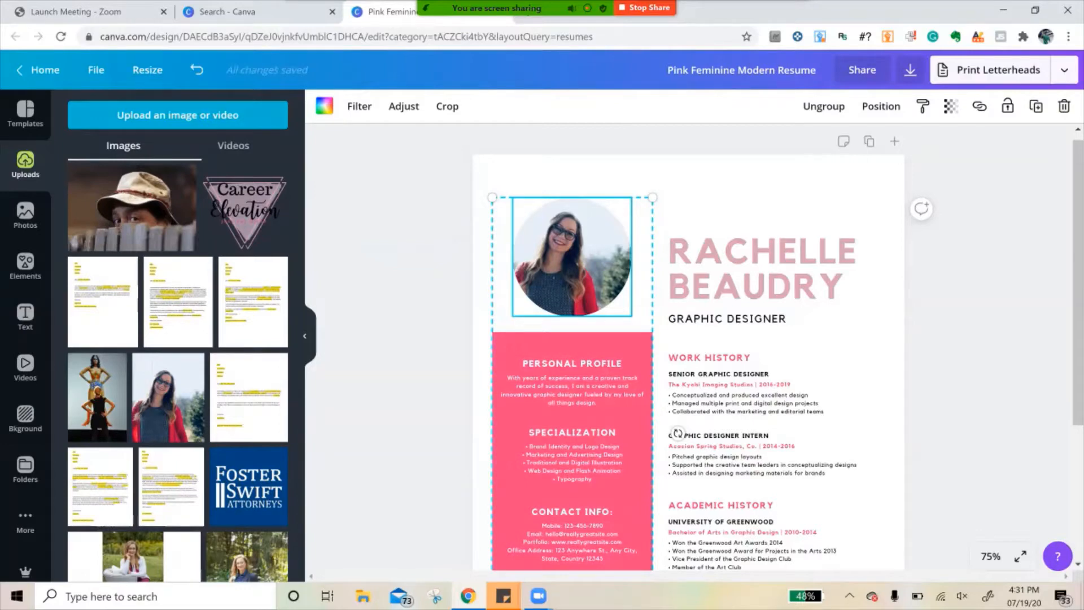
- Enlarge the grouped photo and sidebar column and align it flush with the page's left and bottom edges
left_click_drag(653, 198, 667, 154)
scroll(689, 347, "down", 3)
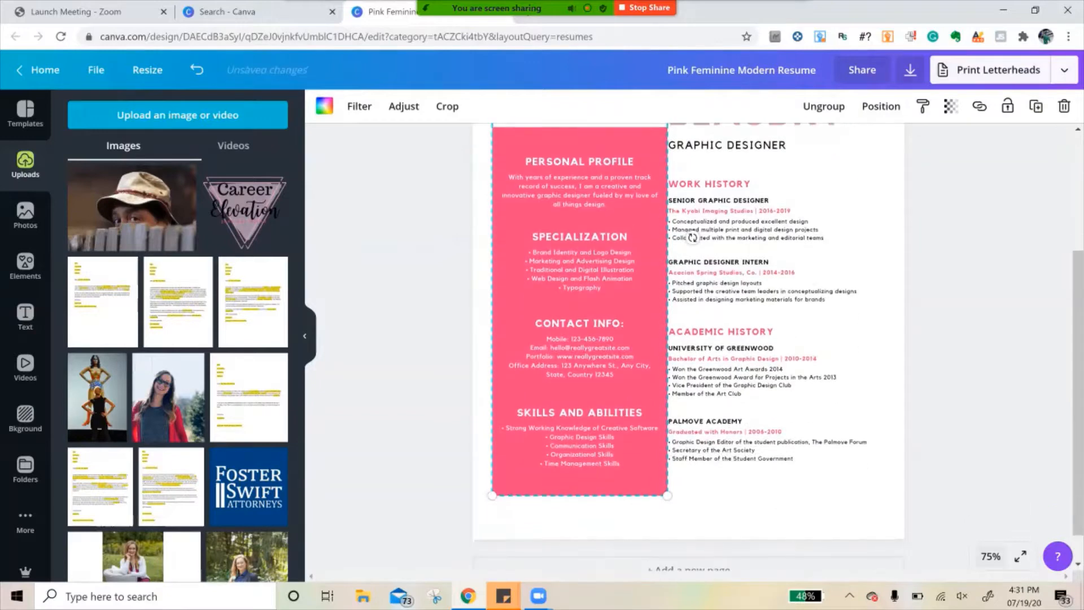
left_click(990, 556)
left_click(978, 392)
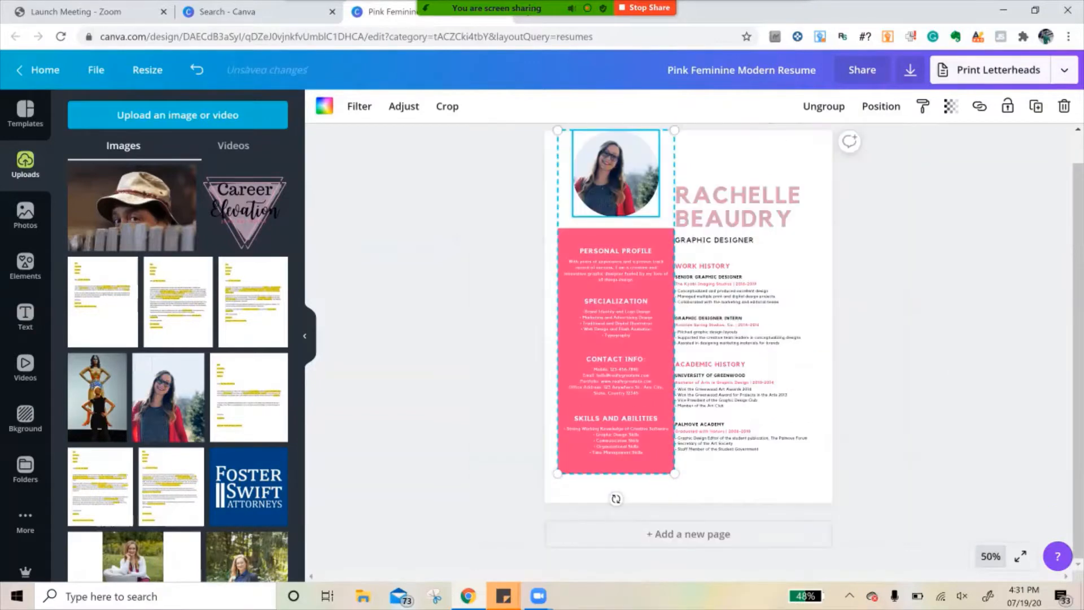
left_click(616, 356)
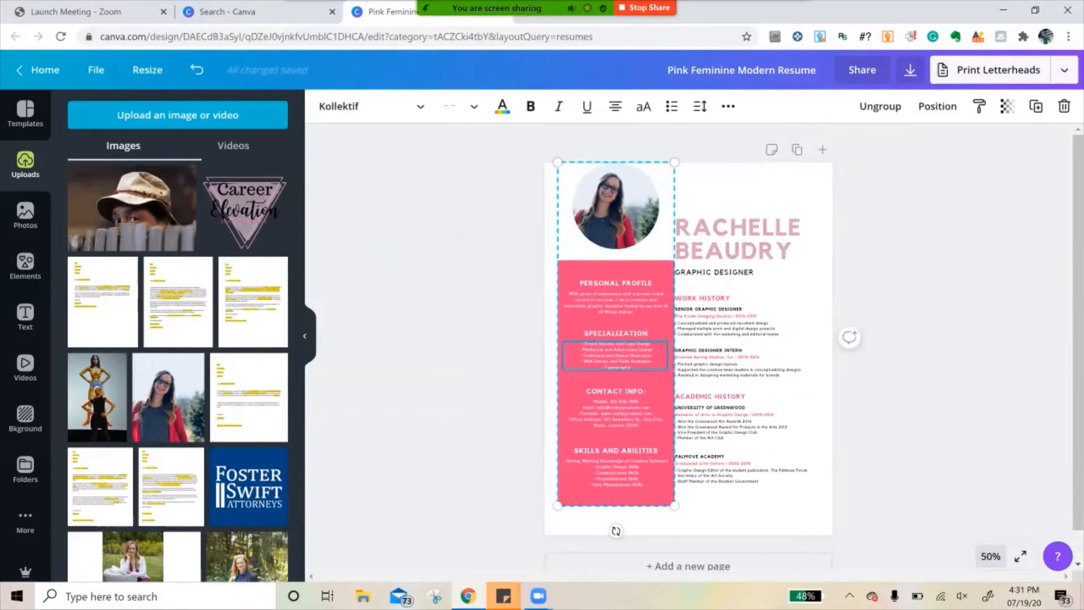
left_click_drag(616, 356, 602, 384)
left_click_drag(661, 191, 667, 175)
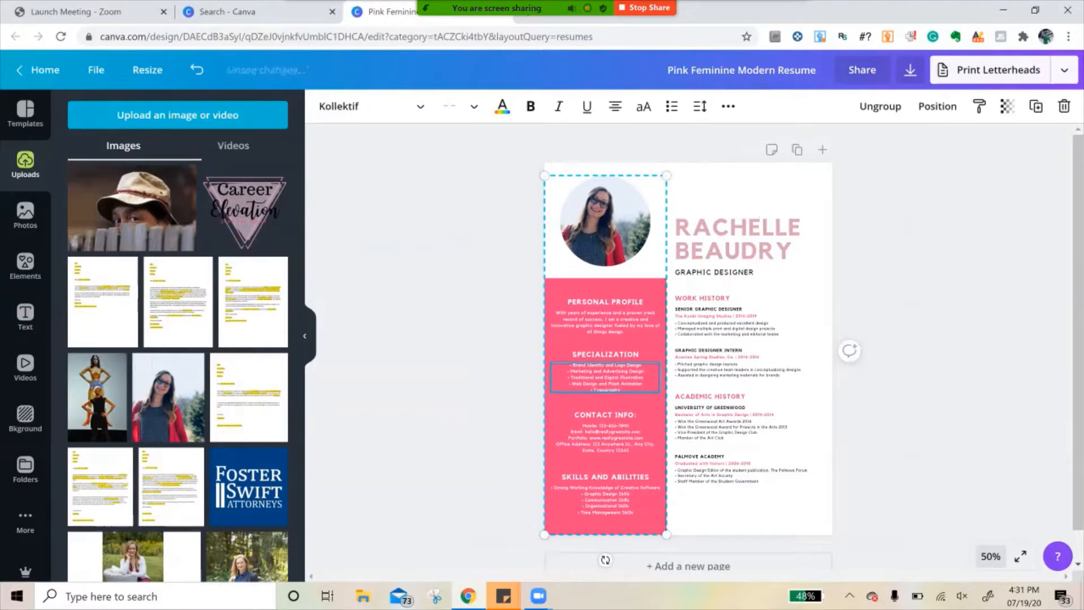
left_click(452, 454)
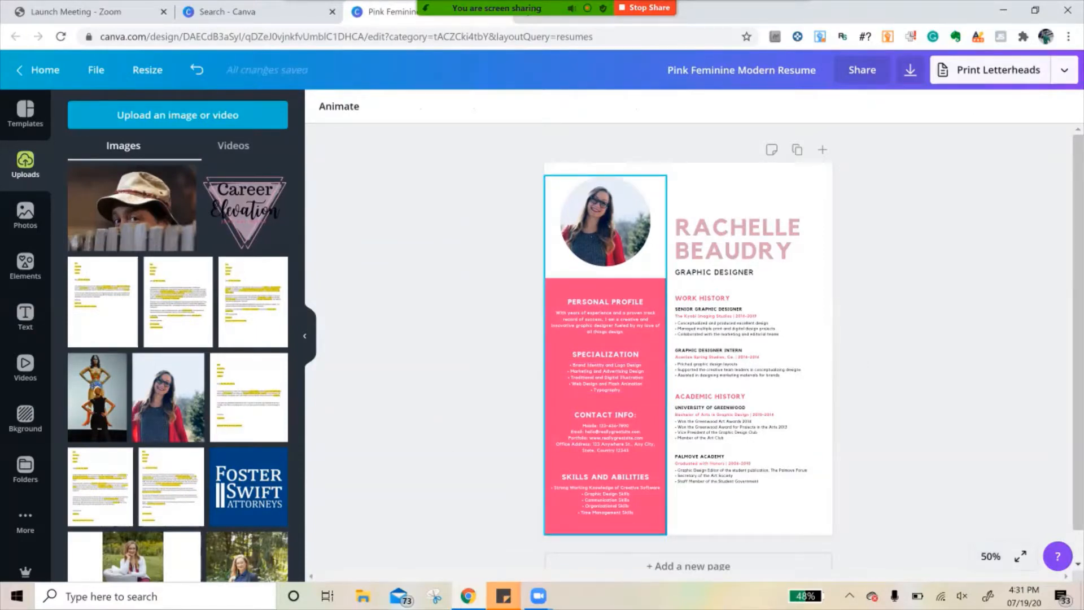
- Try the photo's grey, dark red and bright red on the name heading, and settle on the custom muted green #496656
left_click(990, 556)
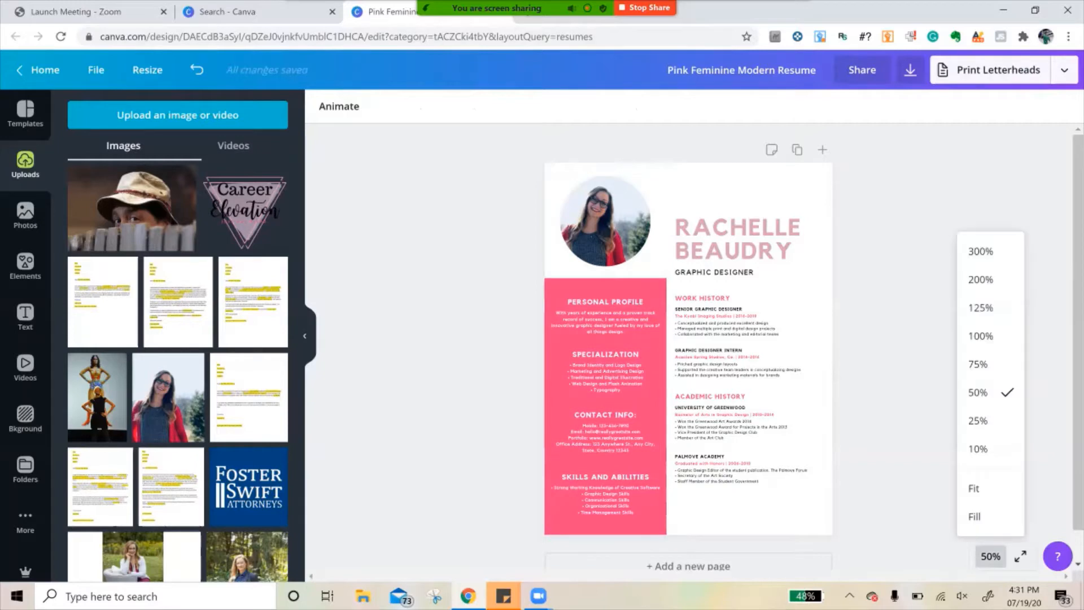
left_click(978, 420)
left_click(991, 556)
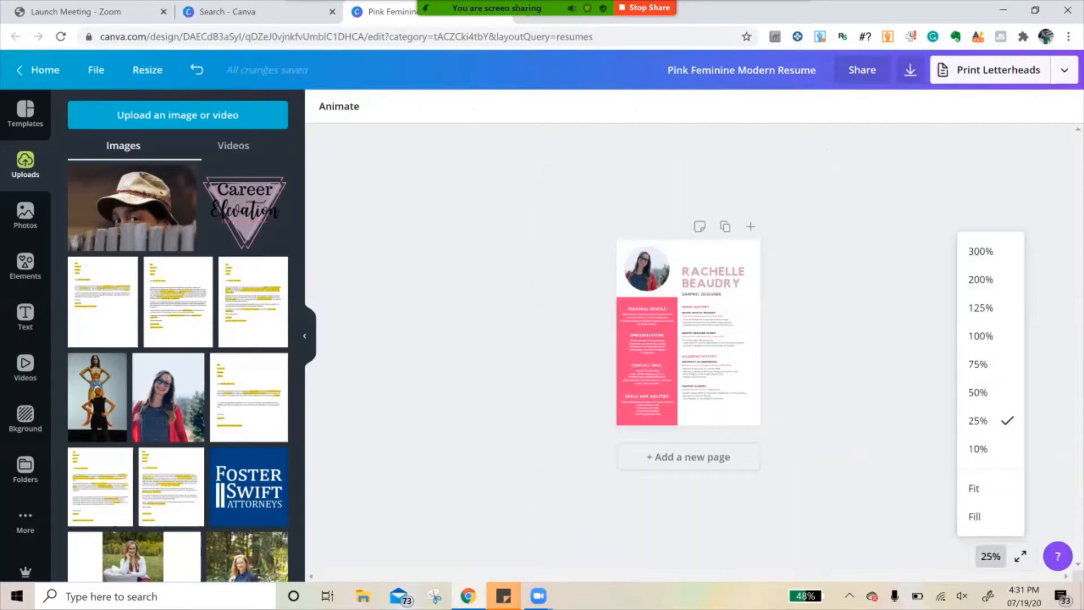
left_click(980, 363)
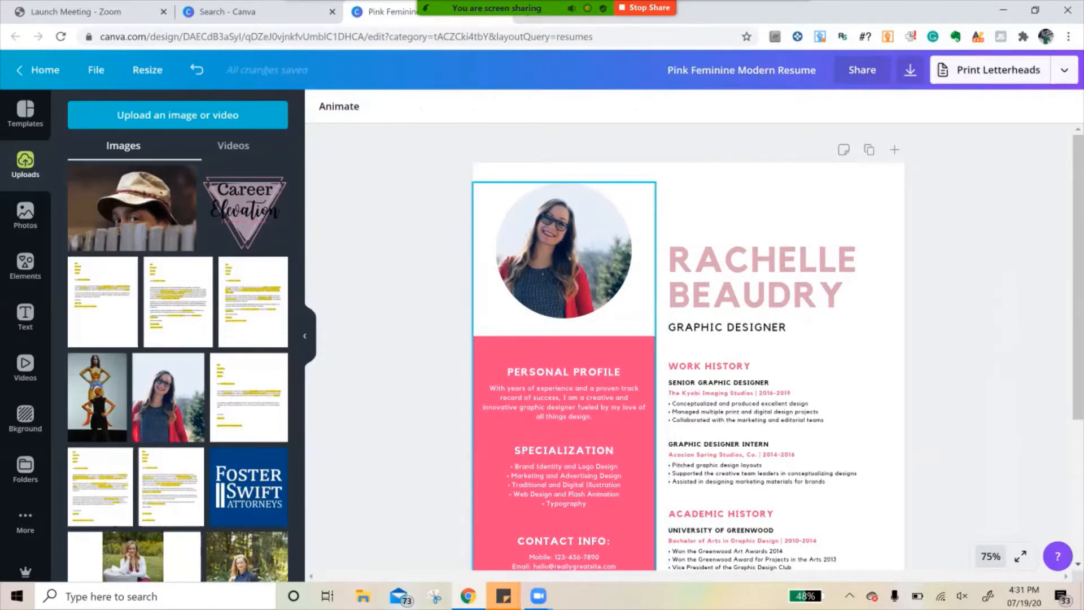
left_click(777, 279)
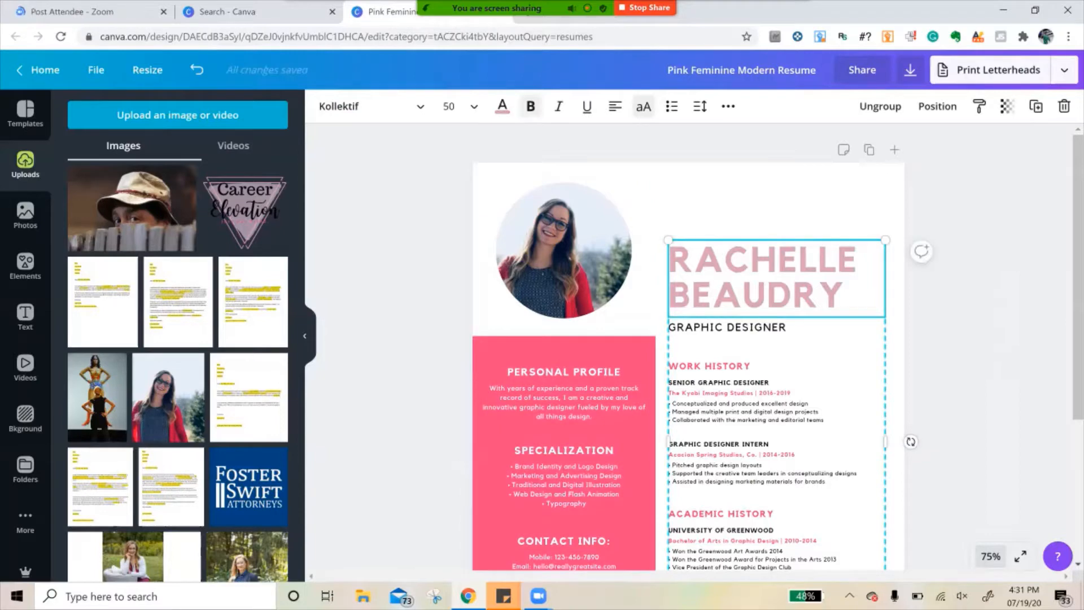
left_click(502, 106)
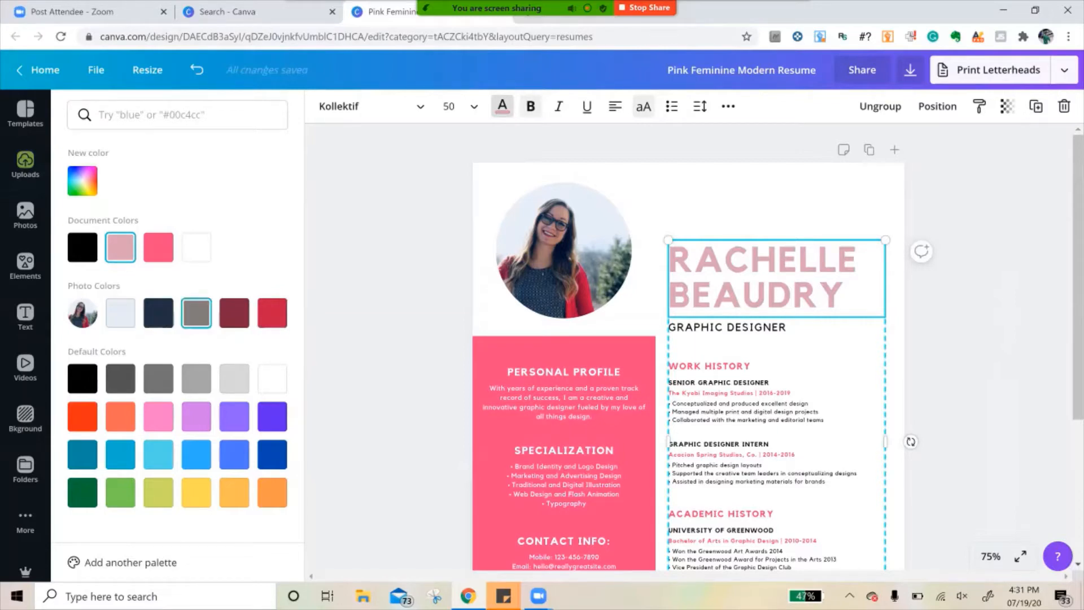
left_click(196, 313)
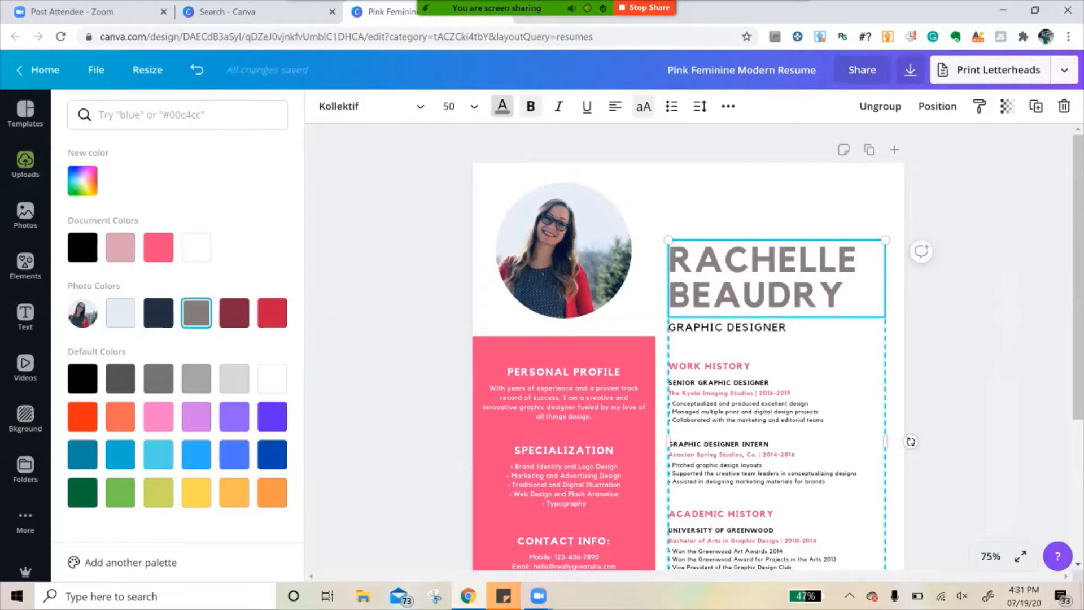
left_click(235, 312)
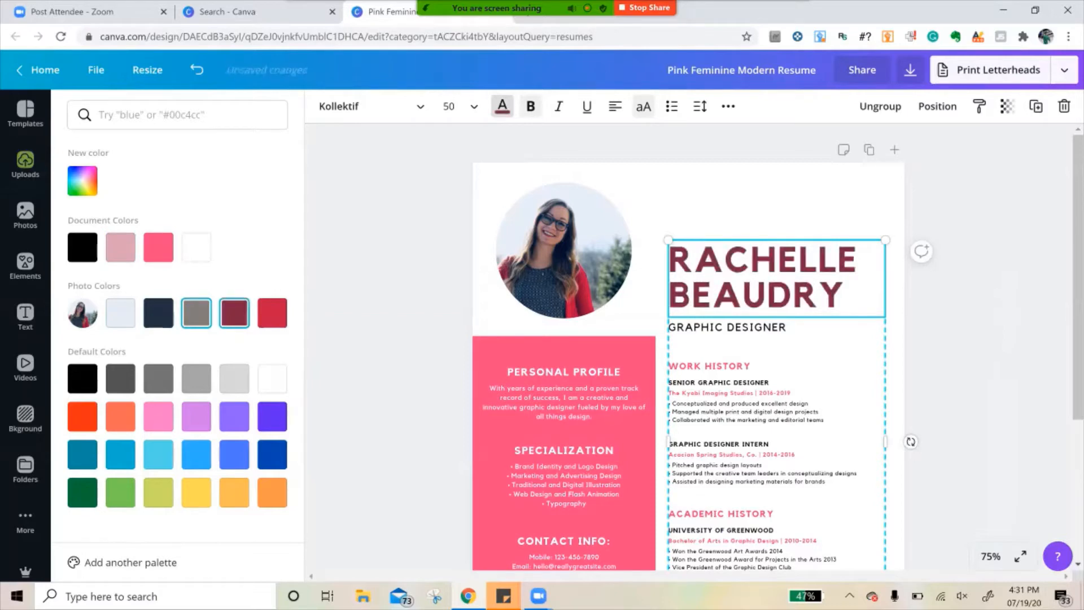
left_click(273, 313)
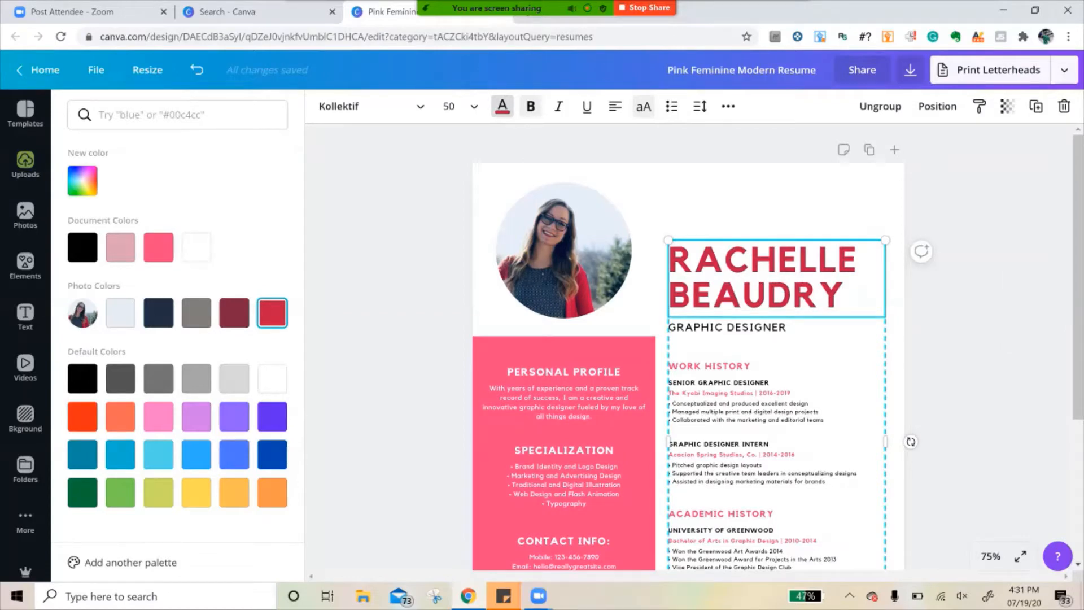
left_click(82, 181)
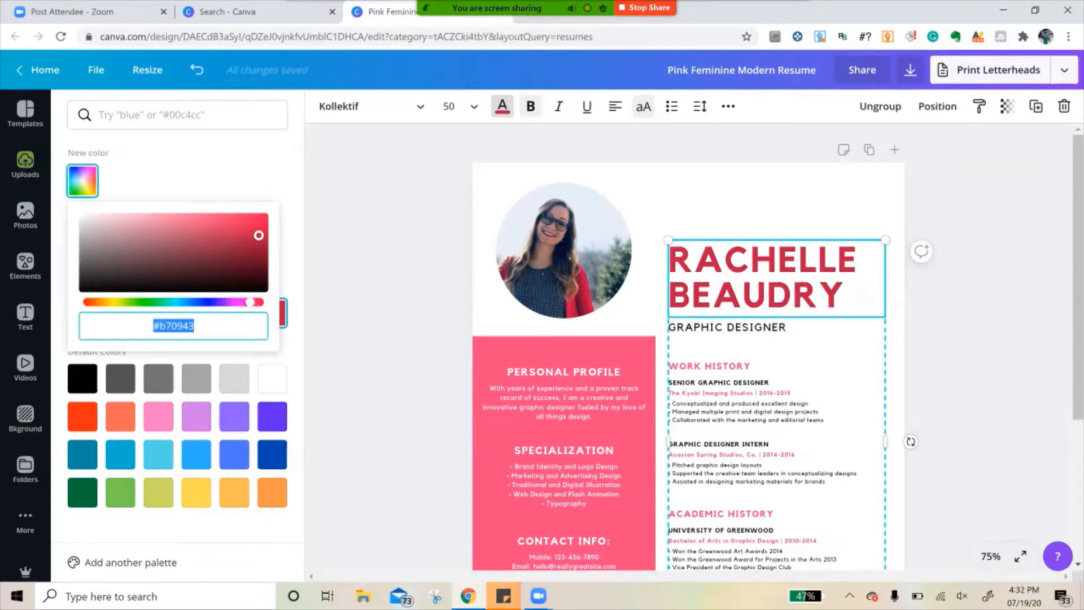
left_click_drag(250, 302, 157, 302)
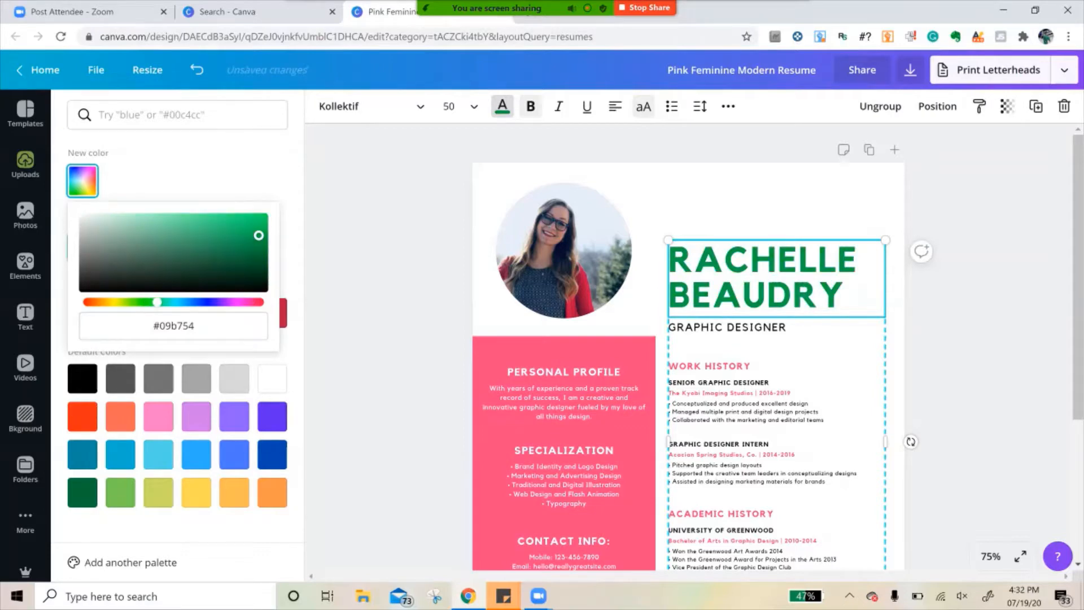
left_click_drag(259, 235, 134, 260)
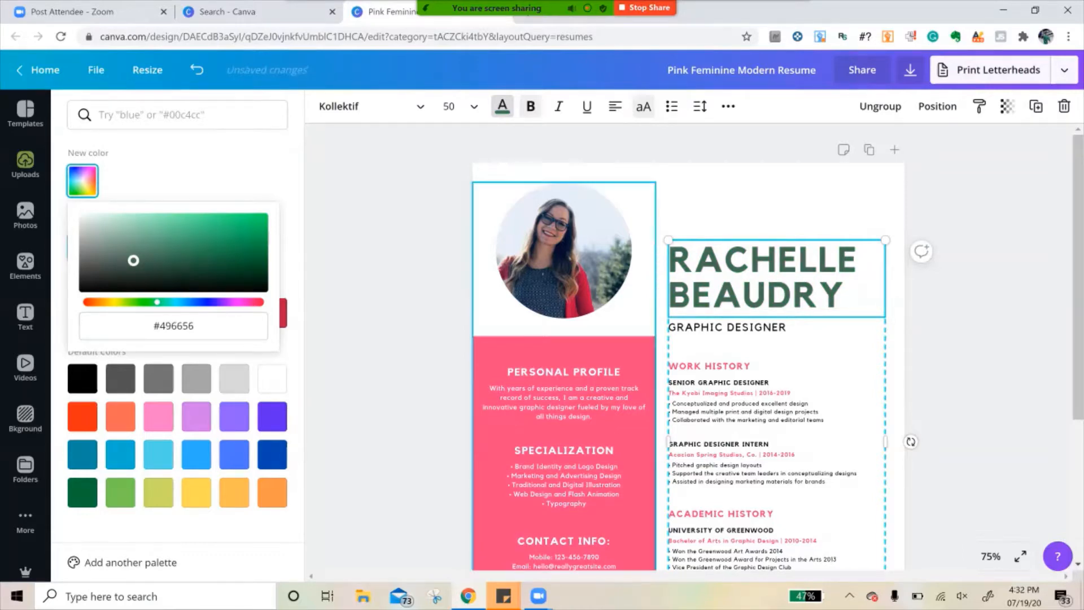
- Change the pink sidebar background to the muted green already used for the name heading
left_click(509, 434)
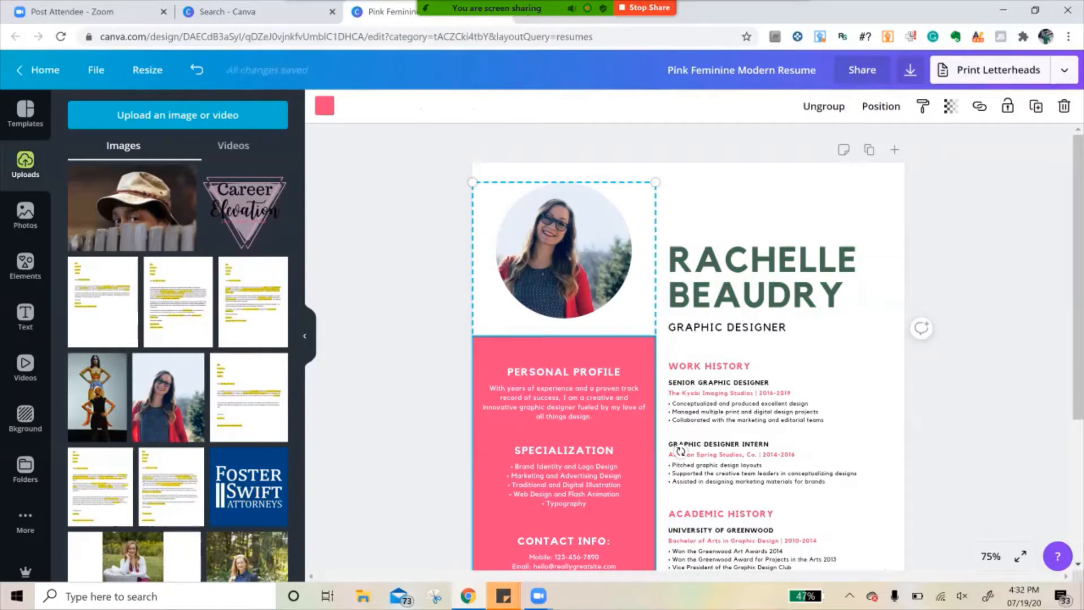
left_click(325, 105)
left_click(120, 247)
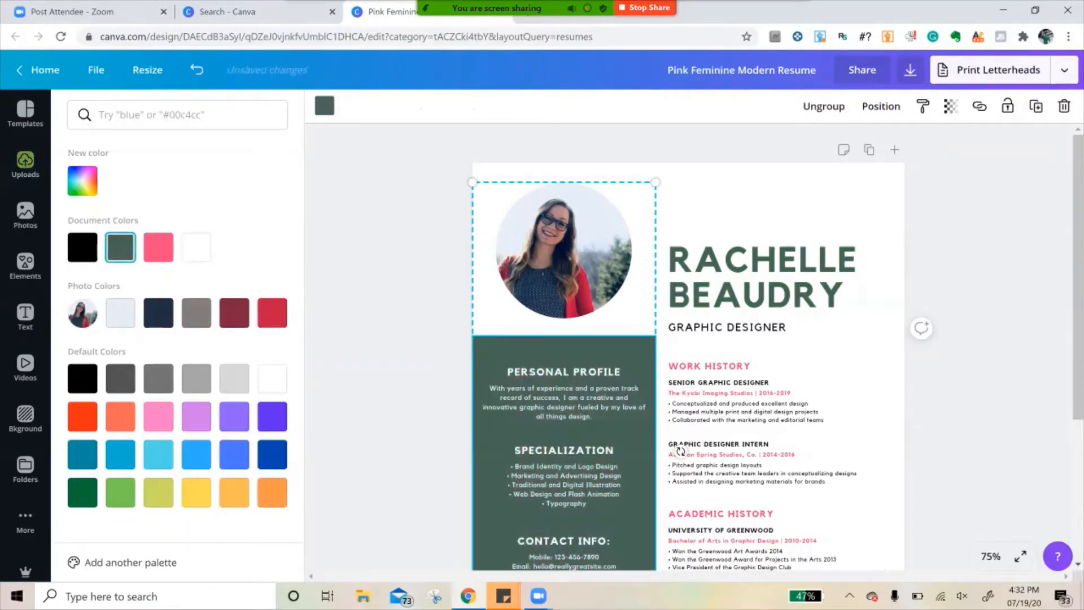
- Left-align the contact details text under Contact Info in the sidebar, and undo the accidental move of the group
scroll(681, 451, "down", 3)
scroll(680, 429, "up", 2)
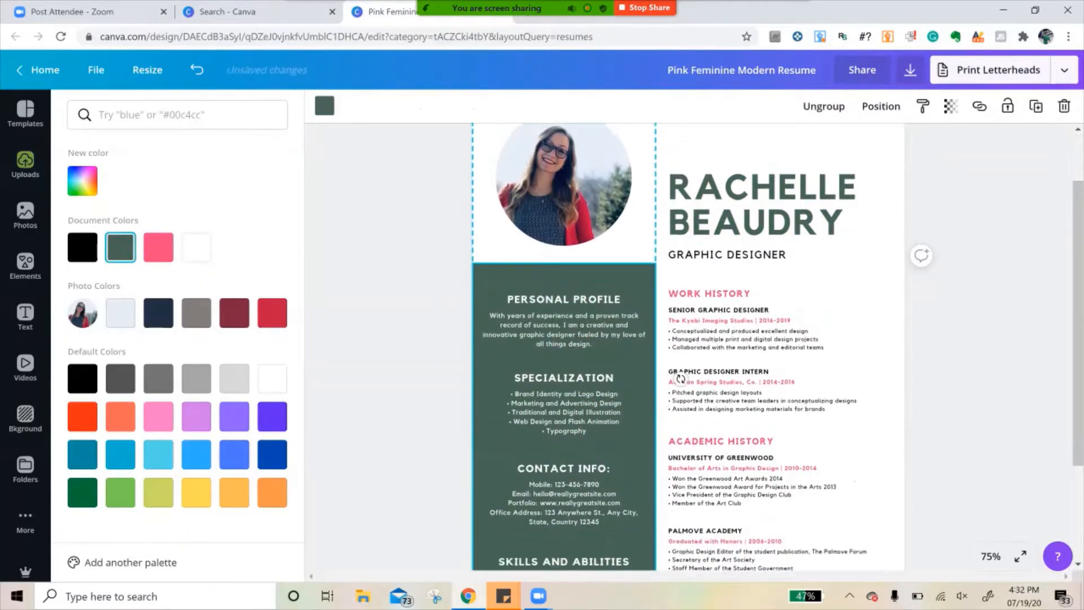
scroll(680, 415, "up", 1)
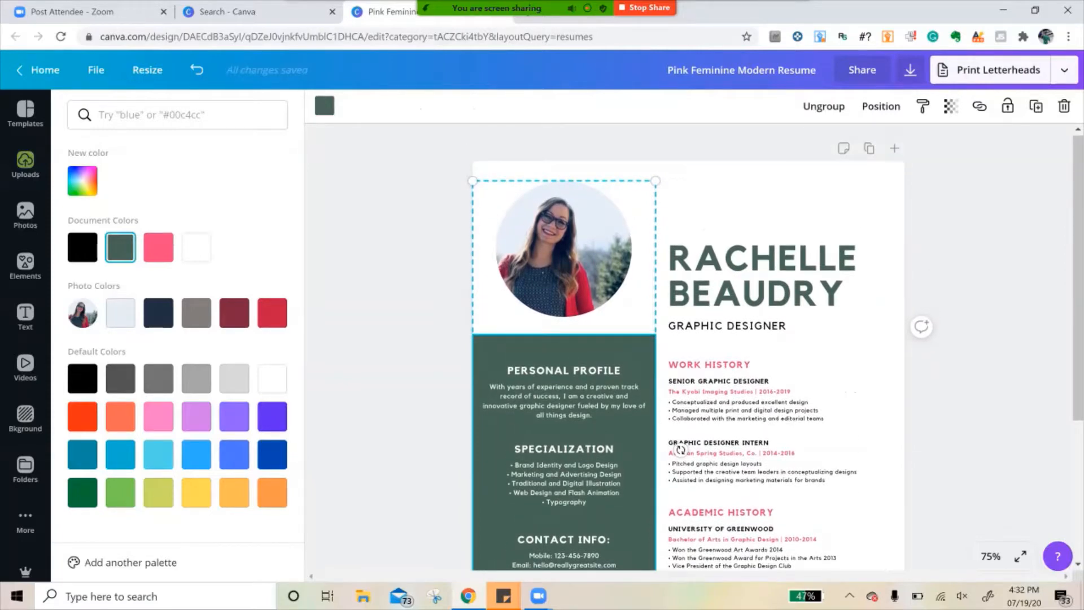
scroll(680, 450, "down", 5)
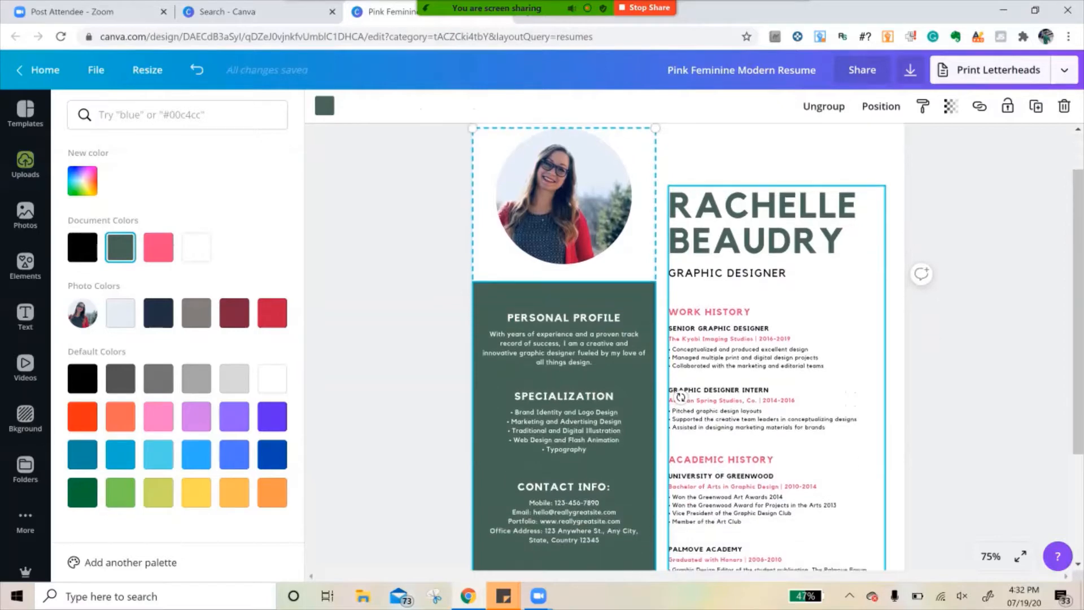
scroll(681, 298, "down", 1)
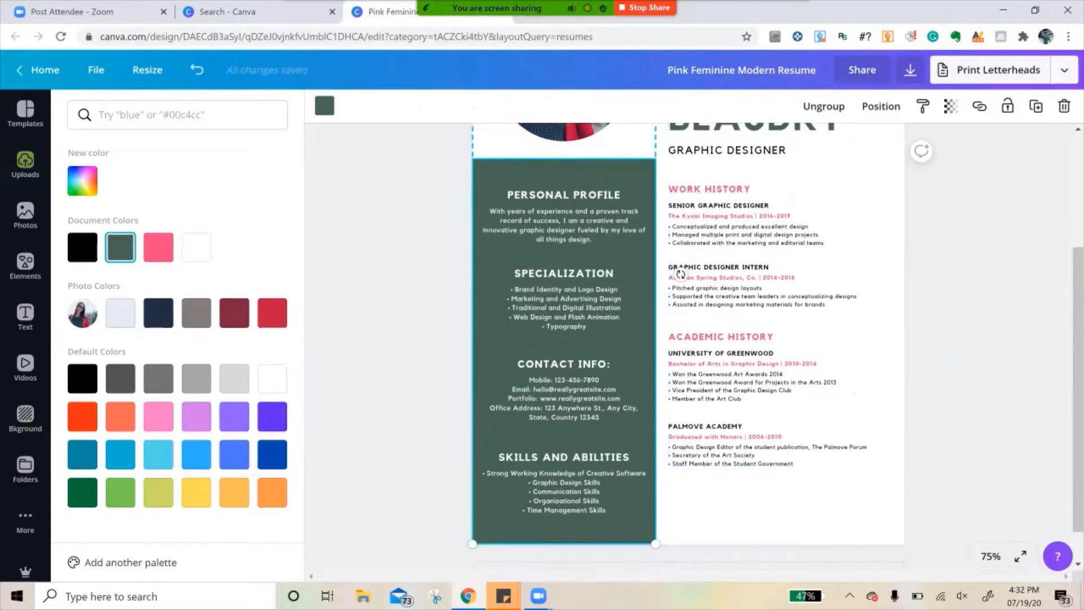
left_click(565, 398)
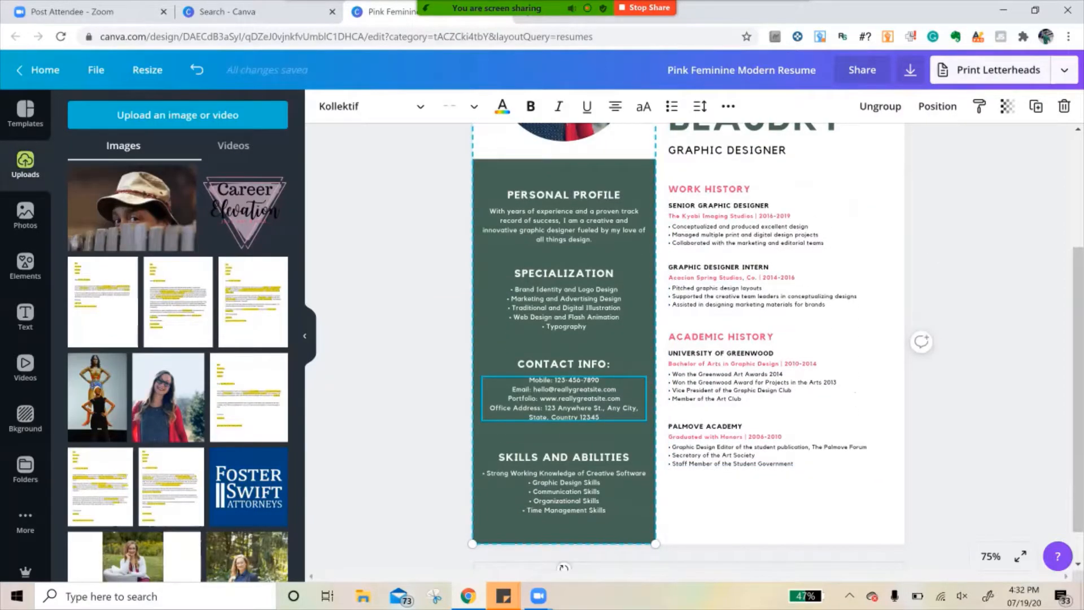
scroll(564, 398, "down", 1)
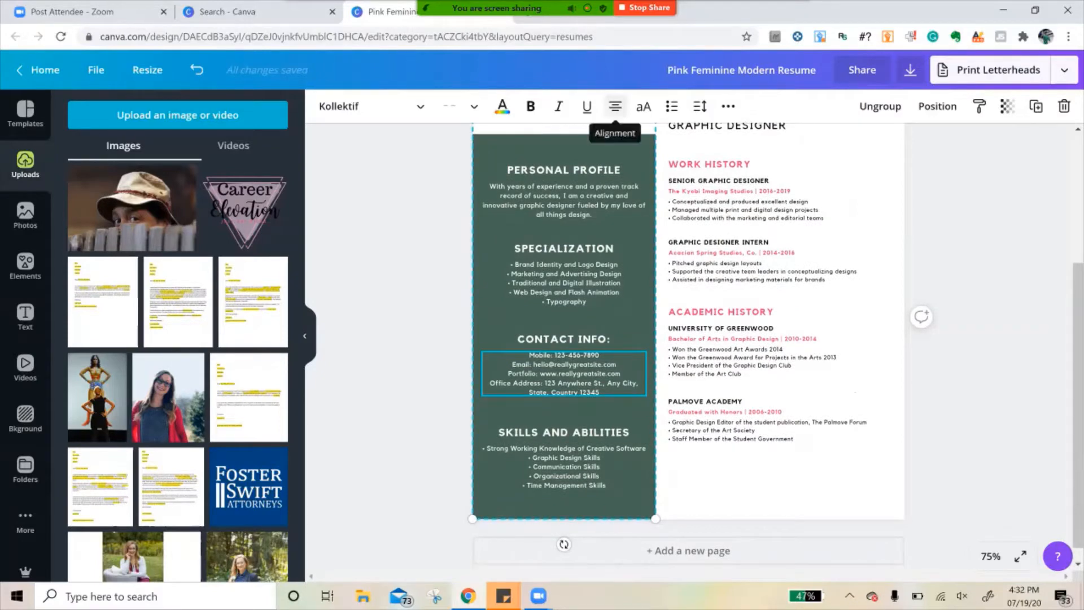
left_click(615, 106)
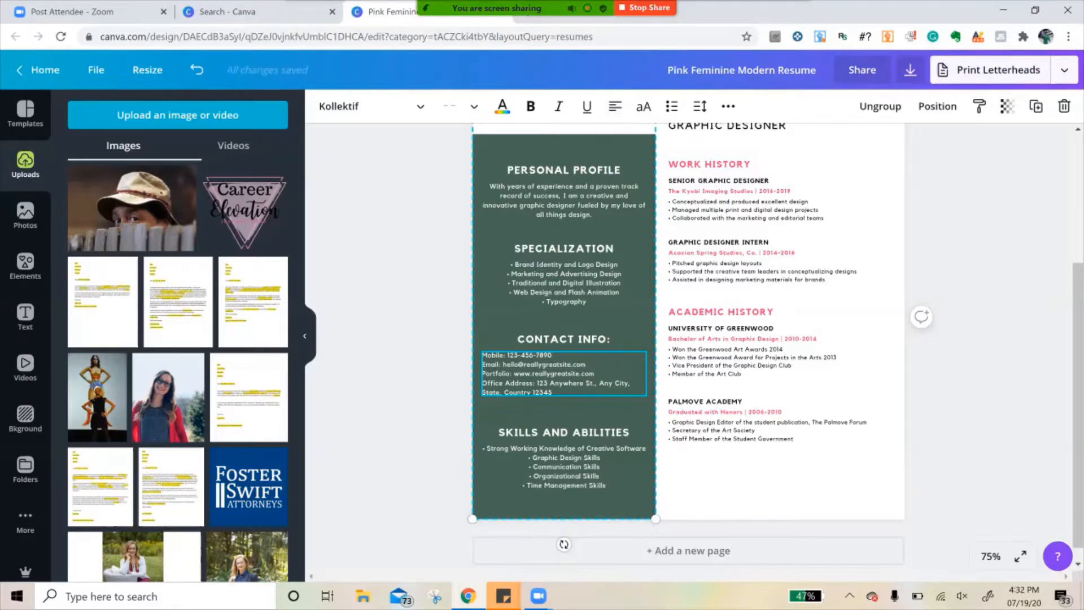
mouse_move(564, 373)
left_mouse_down()
mouse_move(694, 379)
mouse_move(586, 364)
mouse_move(574, 373)
left_mouse_up()
key("ctrl+z")
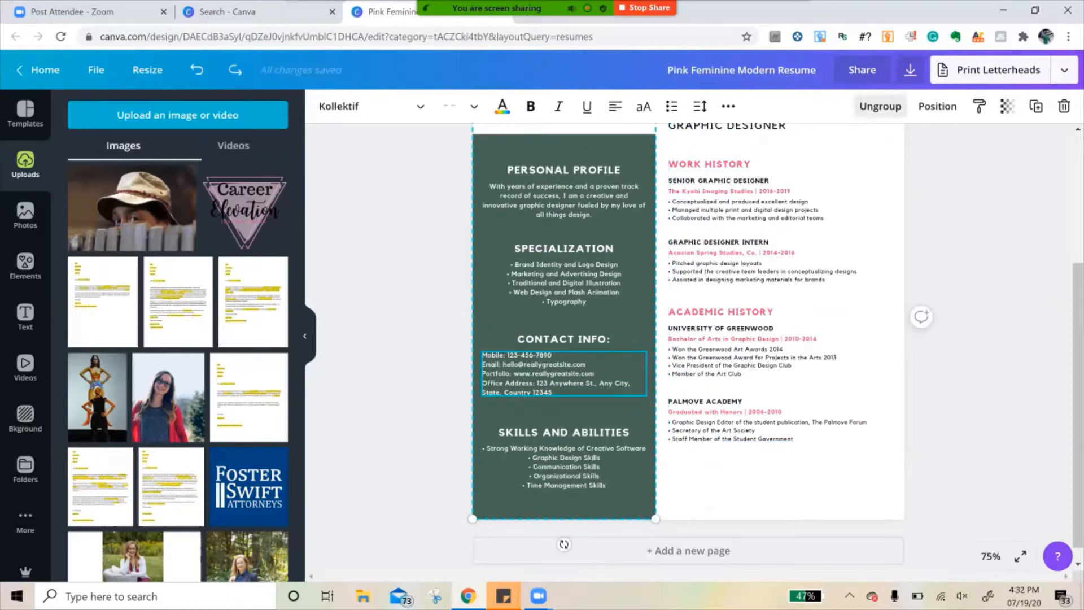
- Ungroup the photo and sidebar elements, and nudge the contact details text slightly down below the Contact Info heading
left_click(880, 106)
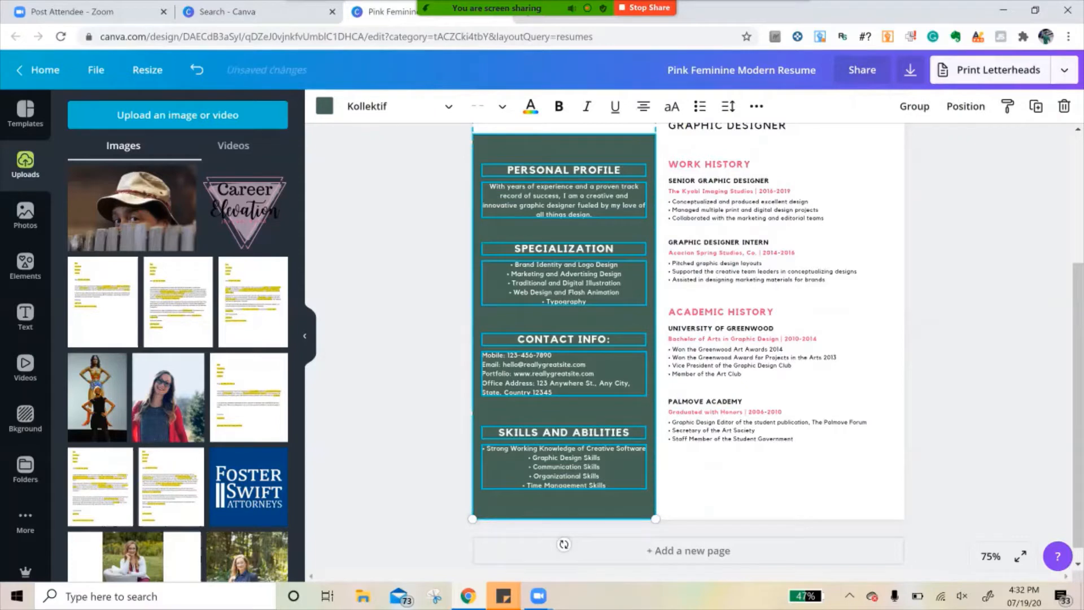
left_click(406, 351)
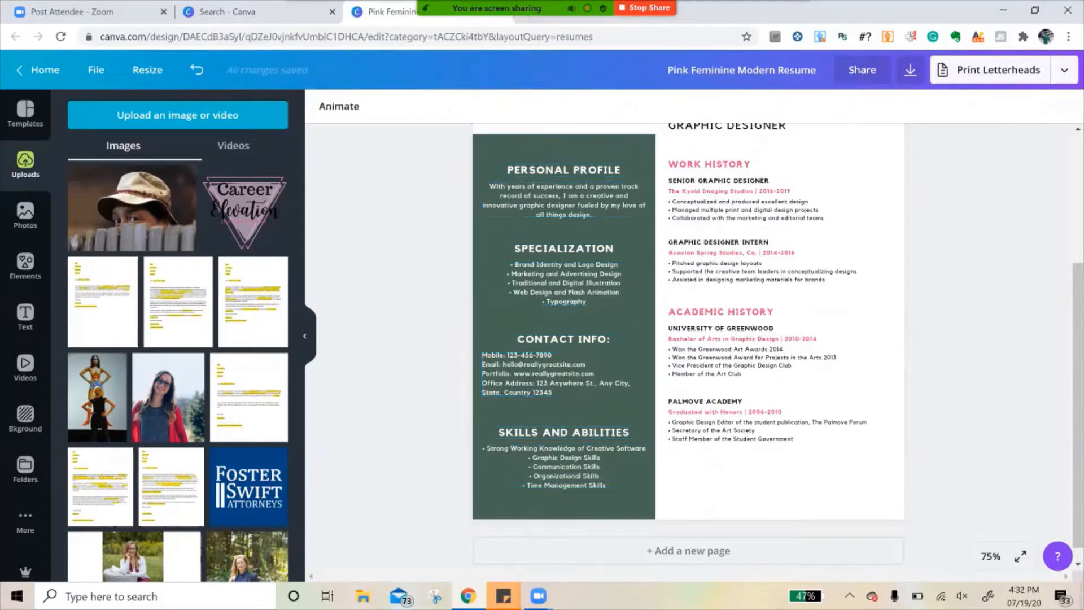
mouse_move(564, 374)
left_mouse_down()
mouse_move(603, 375)
mouse_move(564, 379)
left_mouse_up()
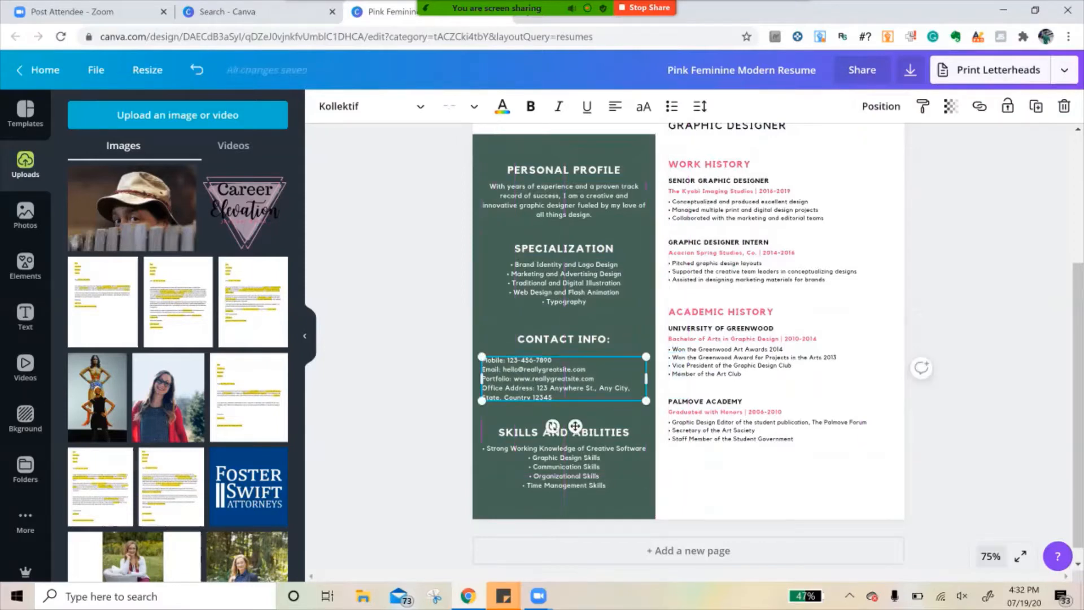
- Replace the Mobile line with the phone number and the Email line with the e-mail address, both without labels
left_click(990, 556)
left_click(981, 336)
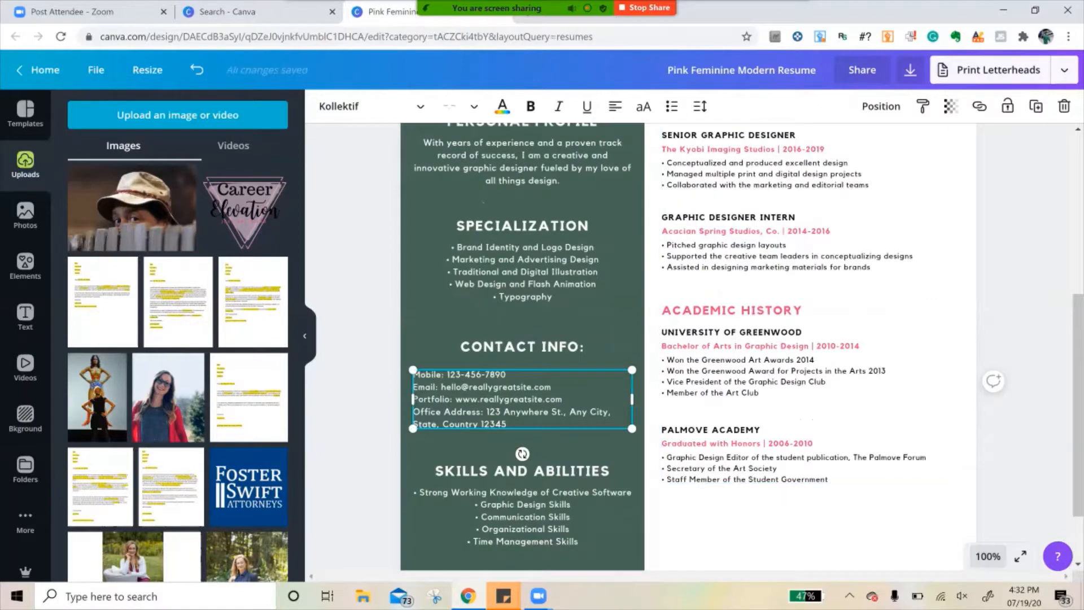
scroll(689, 350, "down", 2)
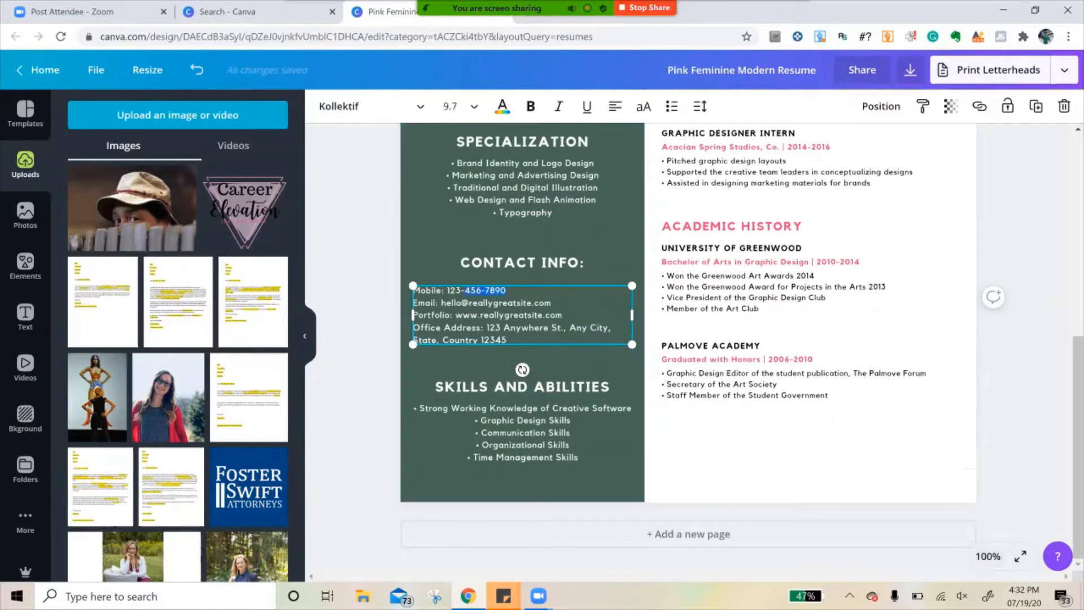
type("555")
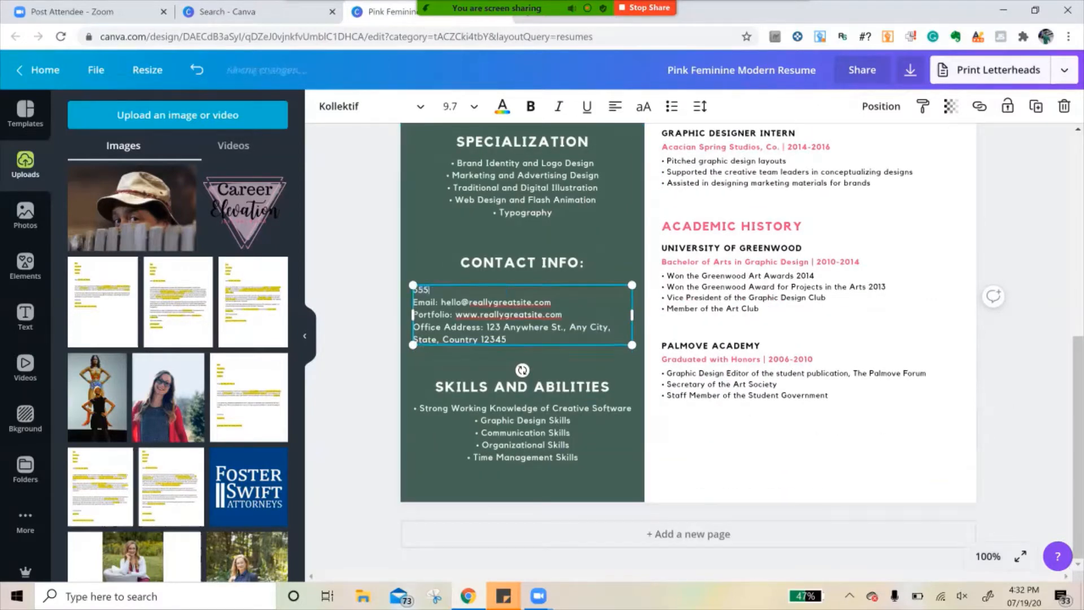
type("-555-5555E")
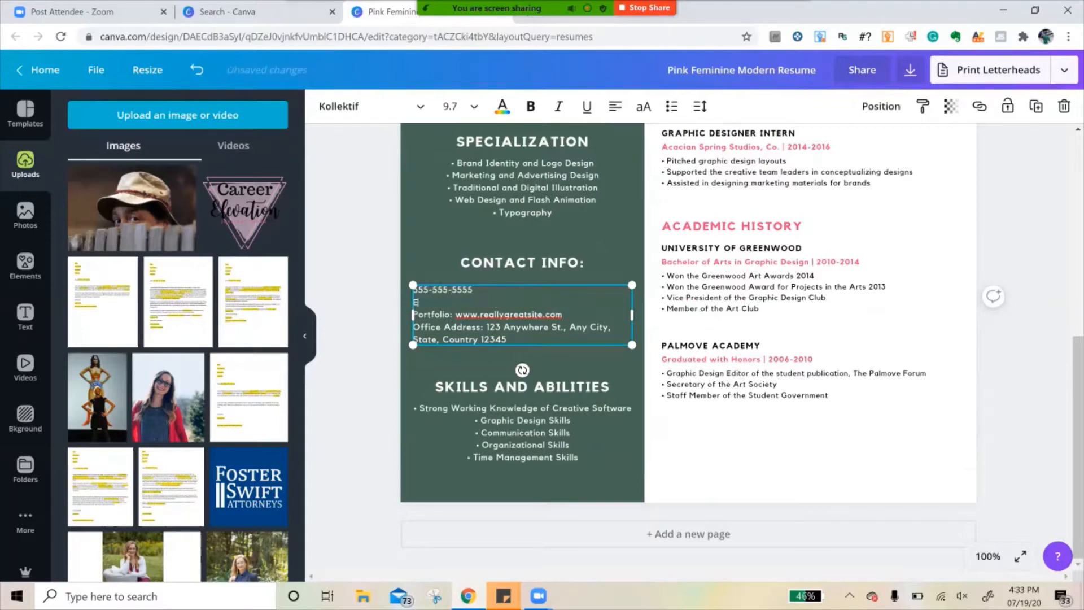
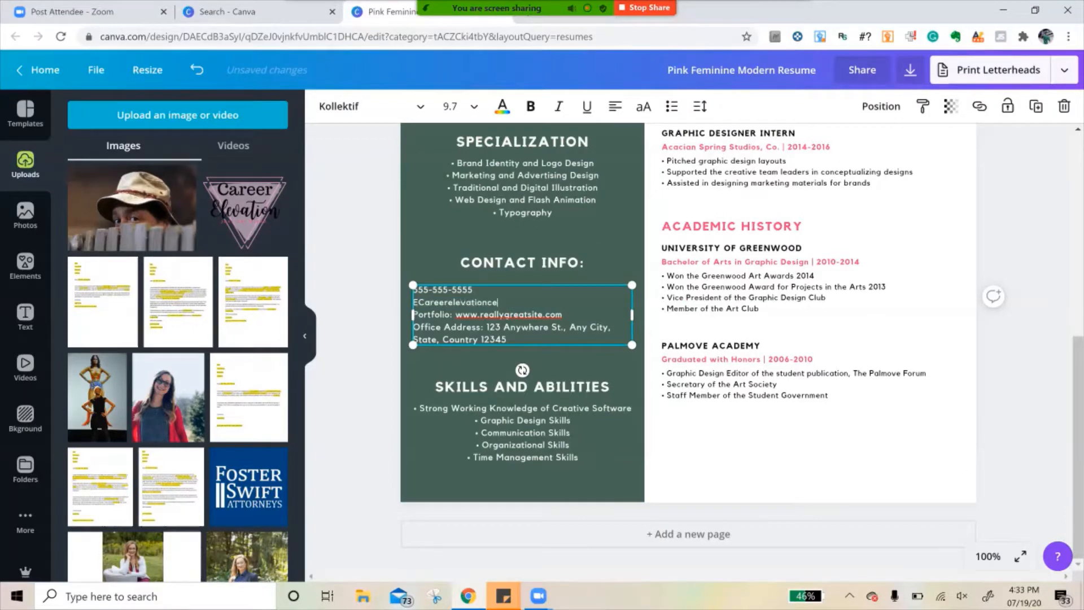
key("shift+End")
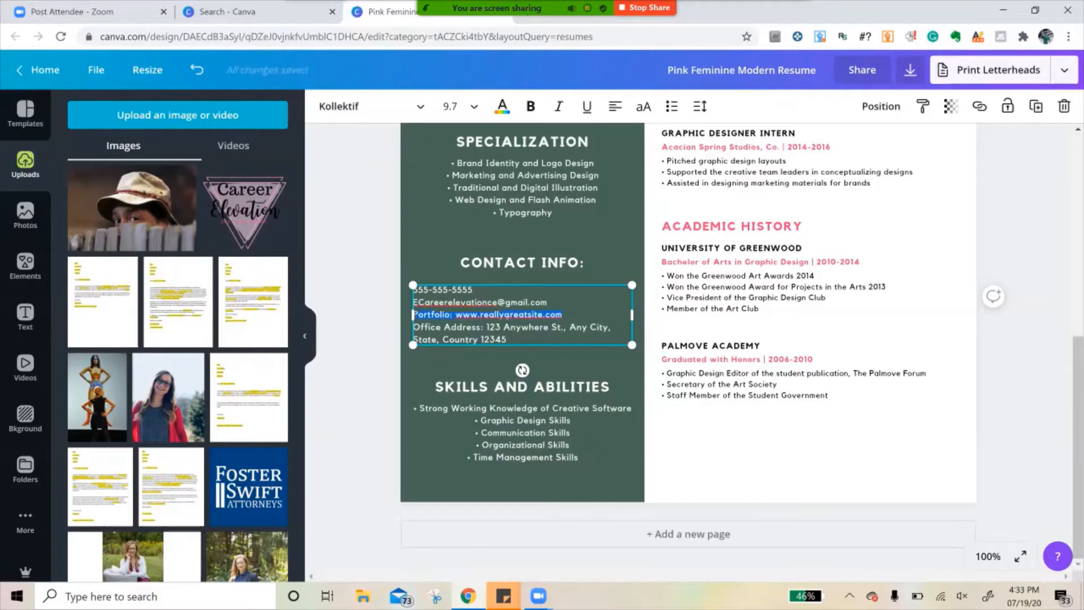
type("Ww")
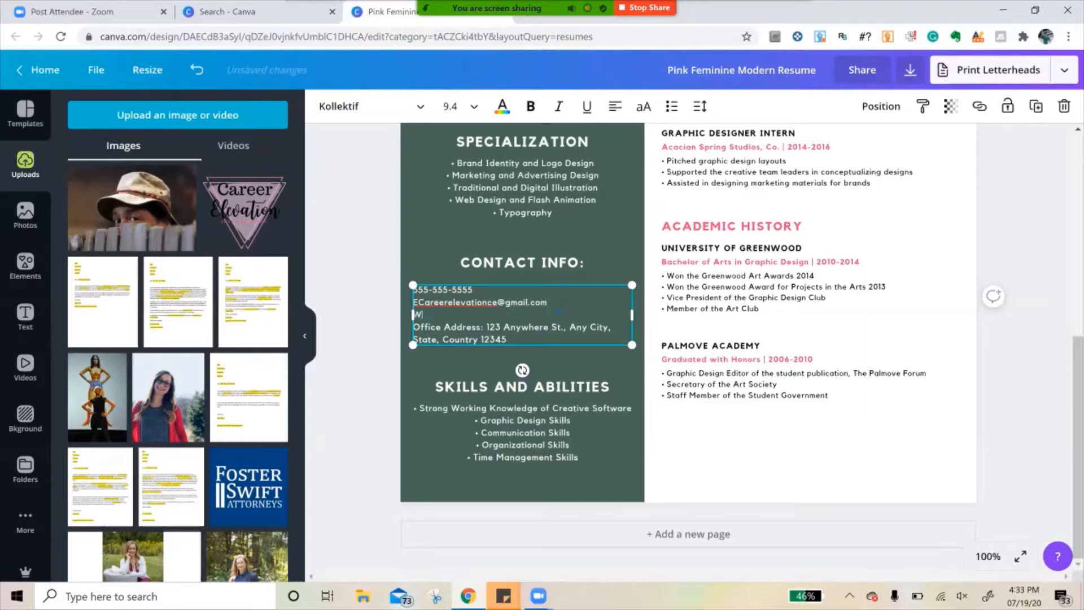
key("BackSpace")
key("BackSpace")
type("www.careerele")
type("vation.net")
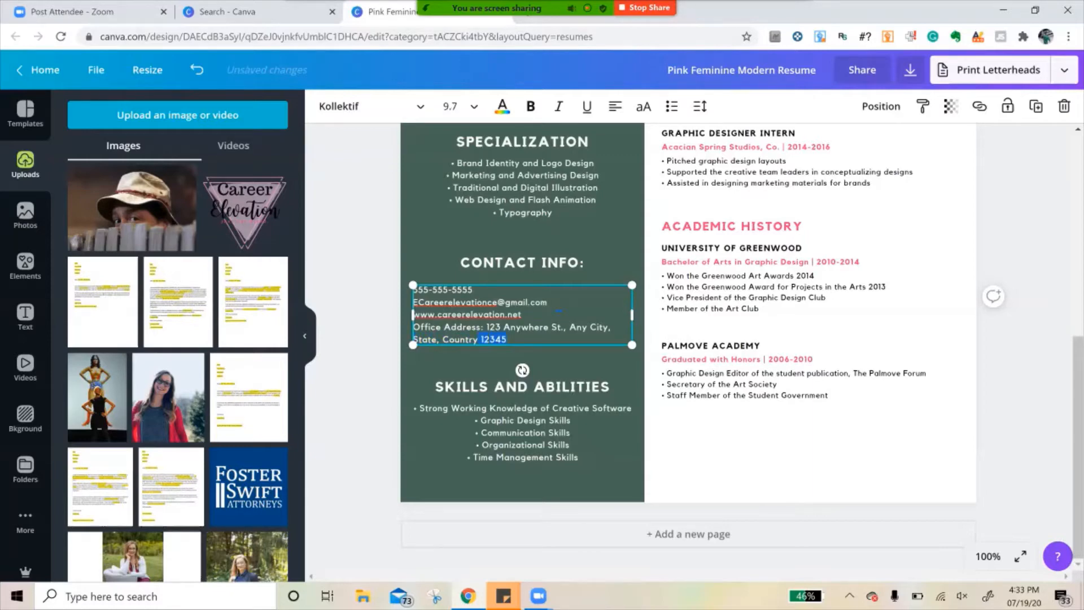
type("Lansing, MI")
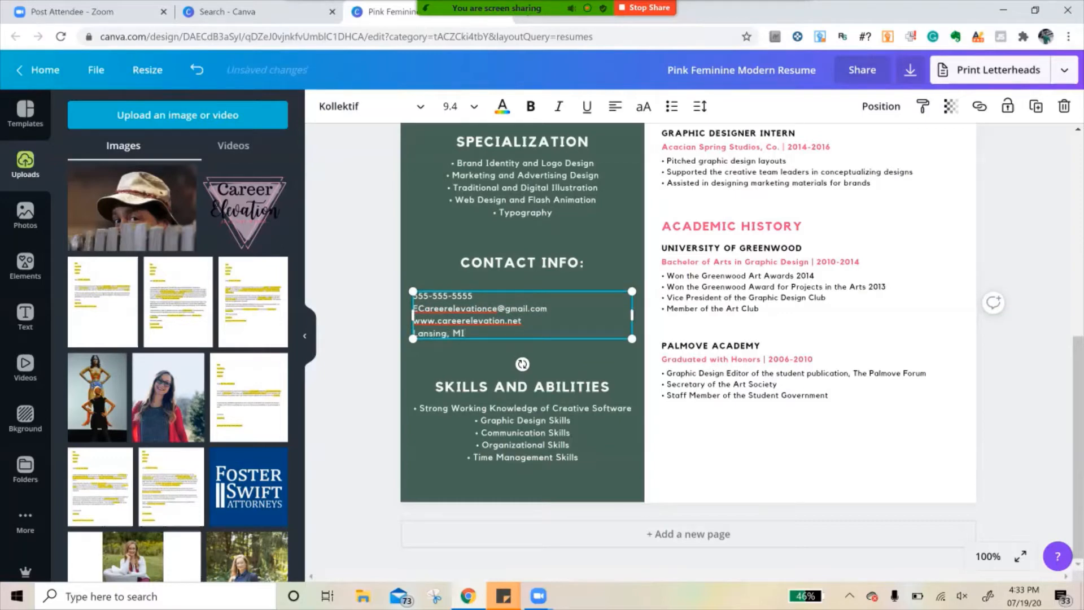
key("Escape")
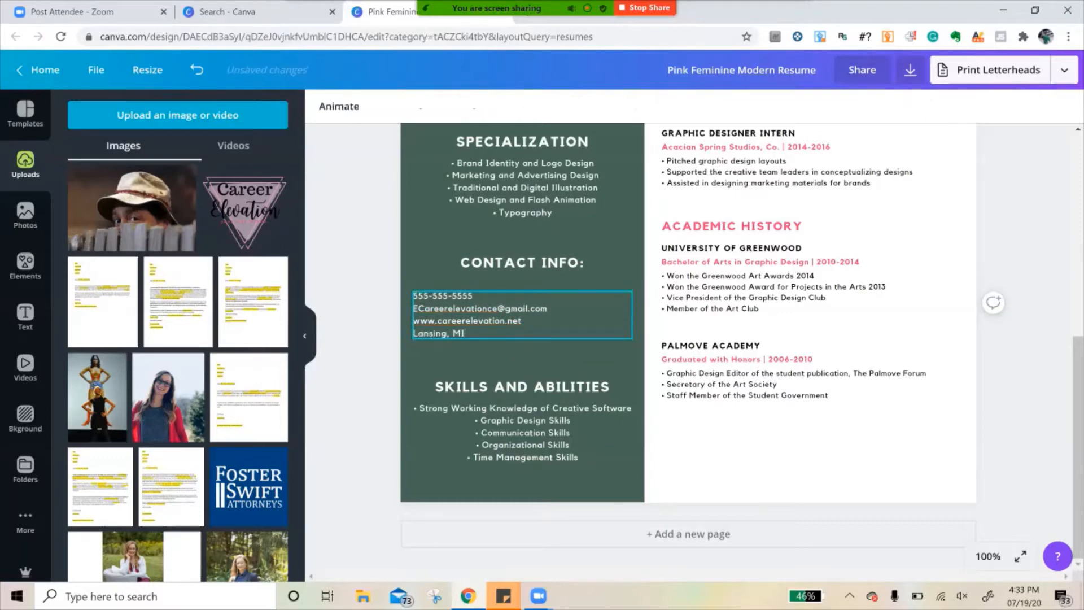
- Remove the stray leading "E" from the e-mail line and shift the contact details text to the right to free space beside it
left_click(413, 333)
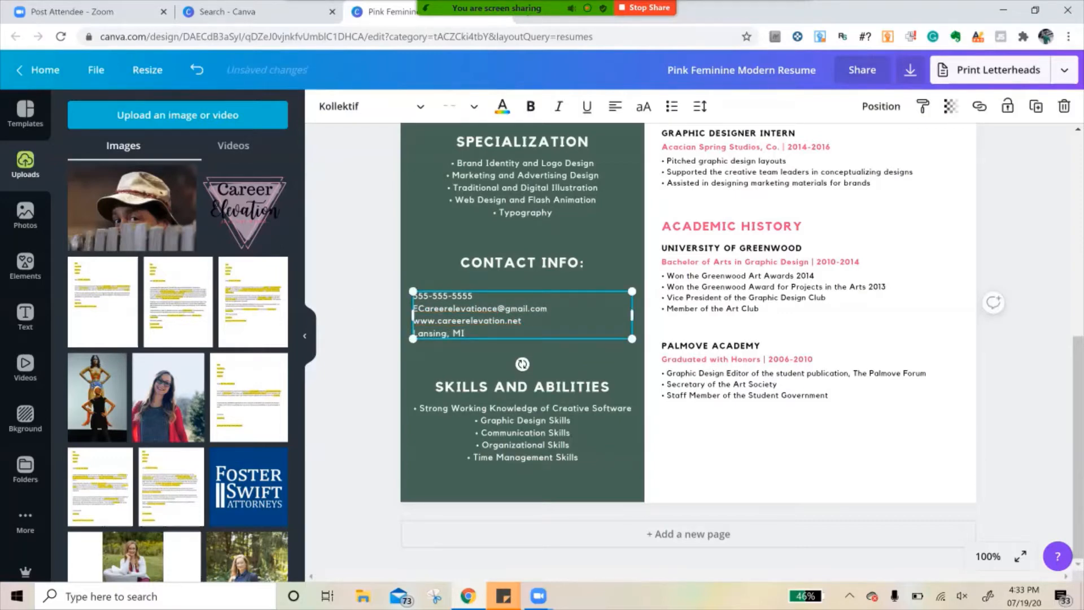
key("BackSpace")
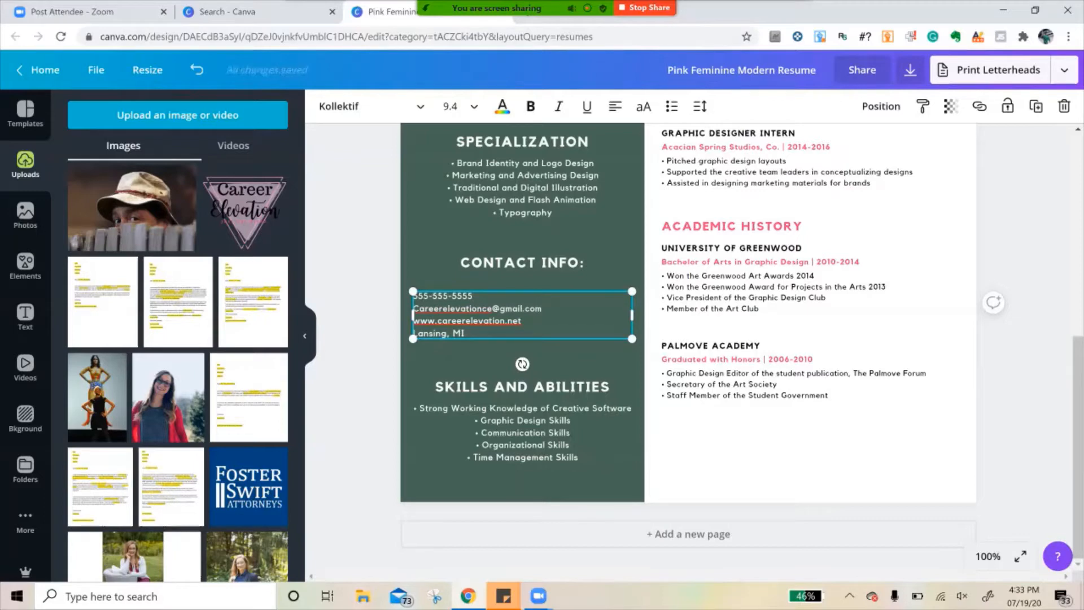
key("Escape")
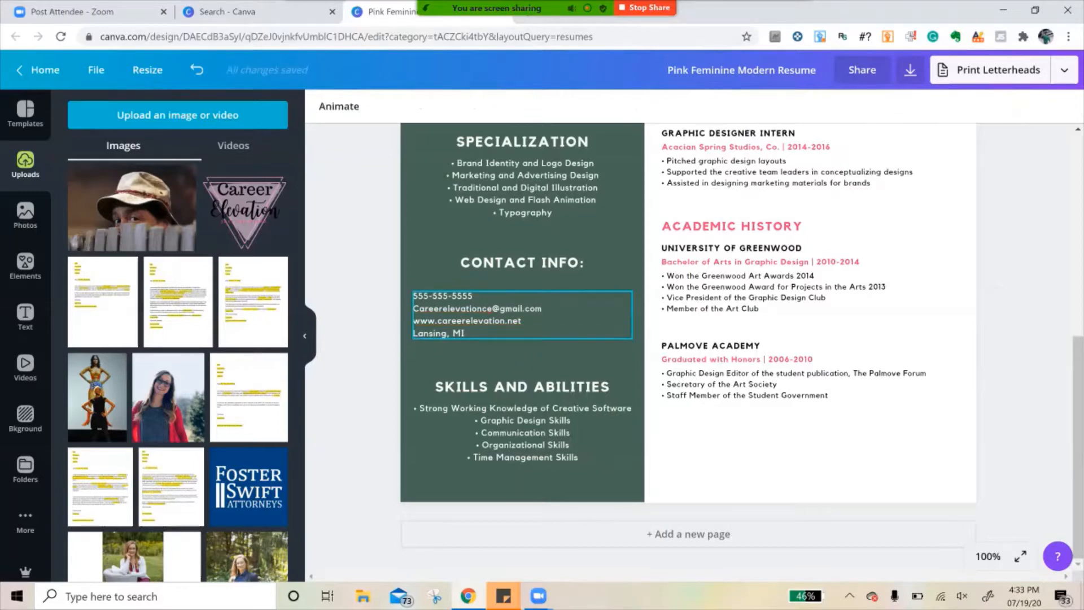
left_click_drag(523, 315, 551, 315)
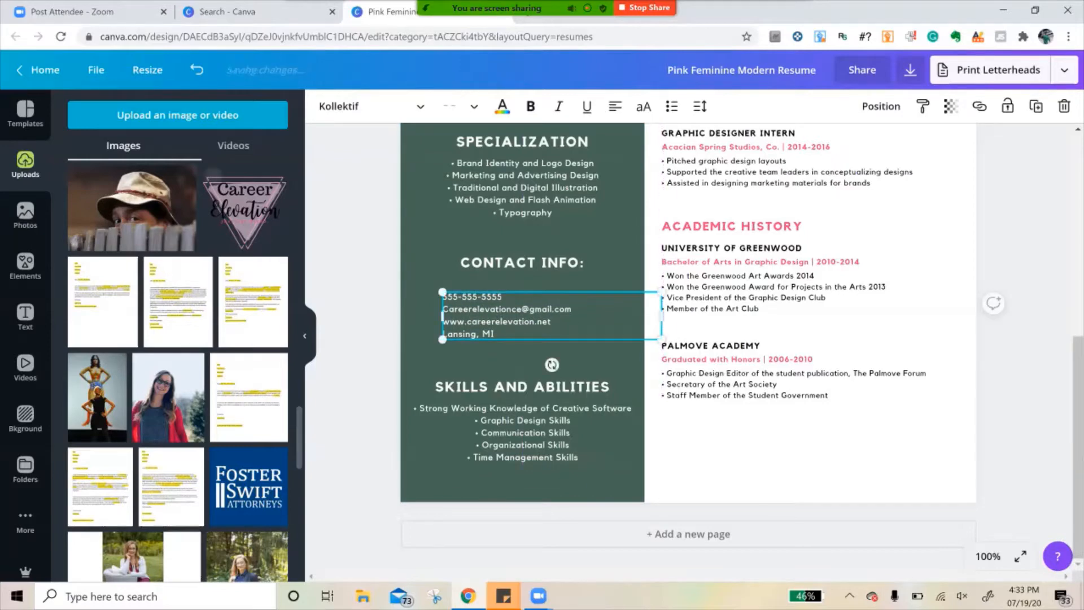
- Browse the full Frames collection and add the right-angled triangle photo frame to the resume page
left_click(25, 265)
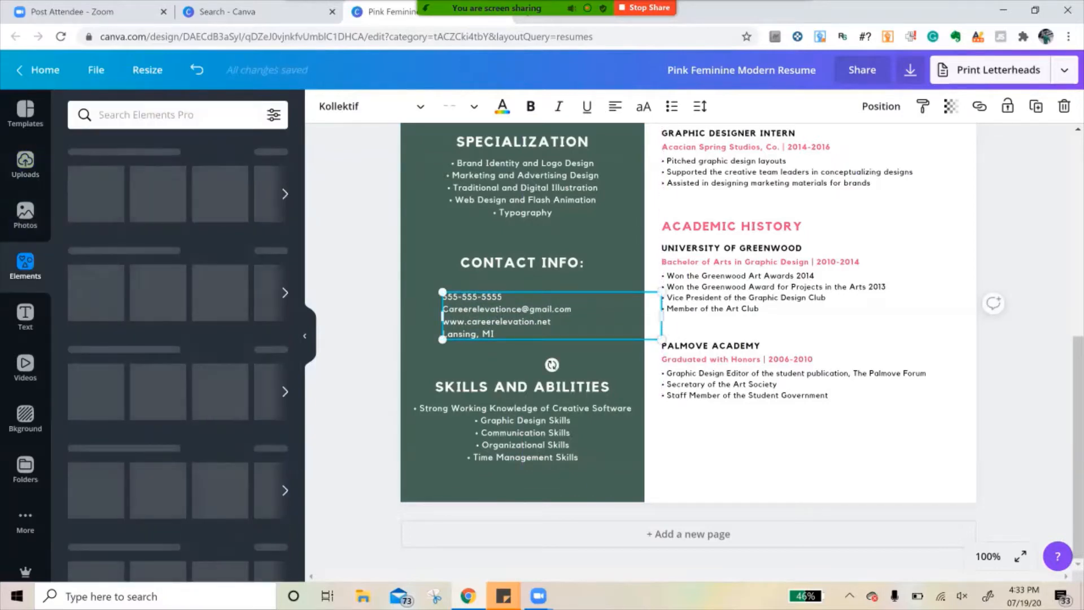
left_click(178, 115)
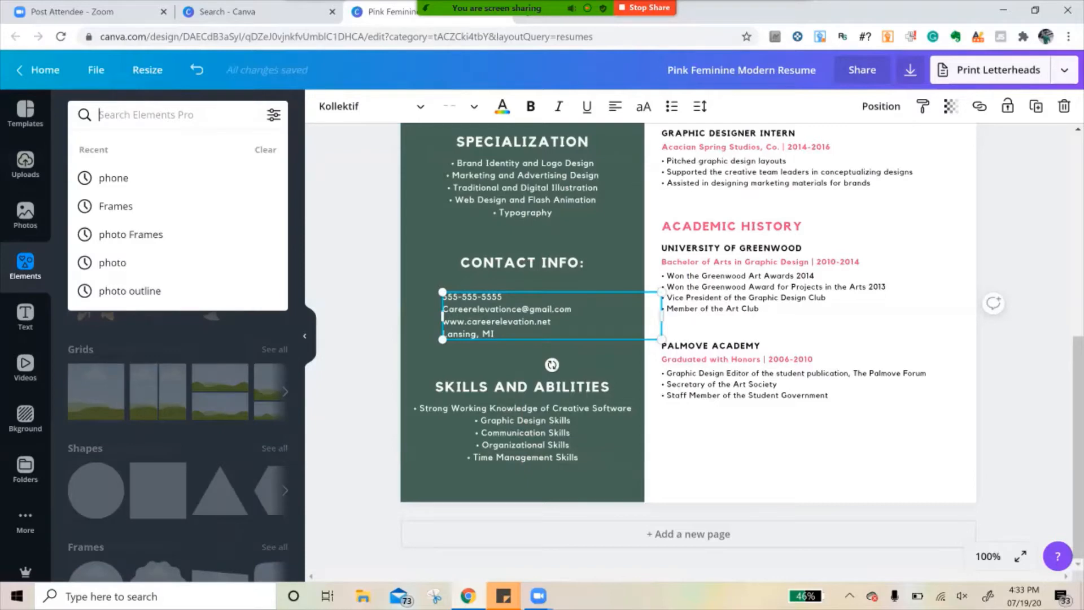
left_click(248, 334)
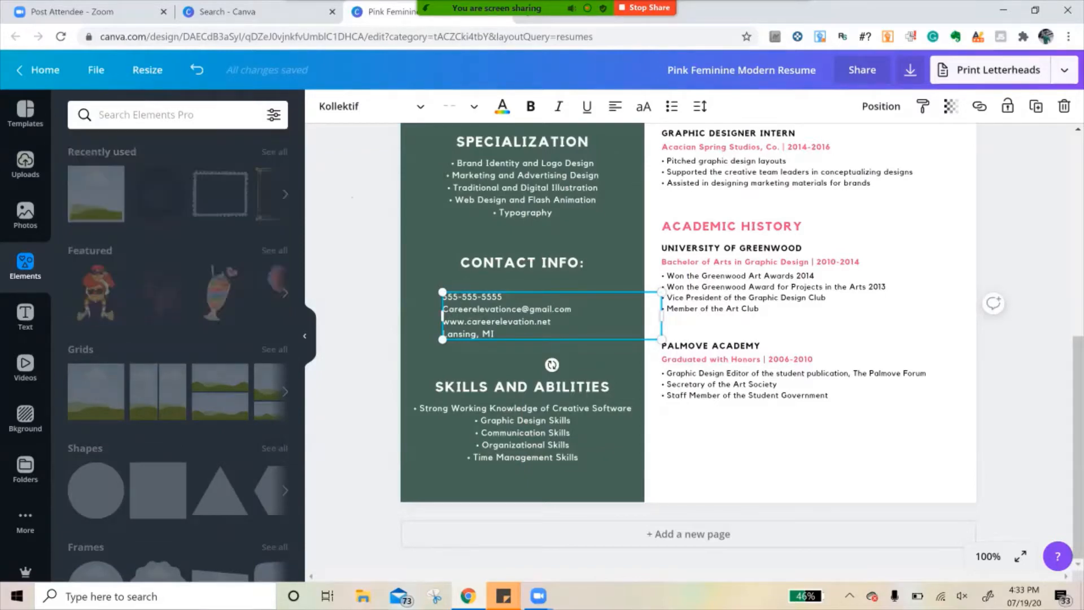
scroll(421, 316, "up", 5)
scroll(508, 302, "up", 2)
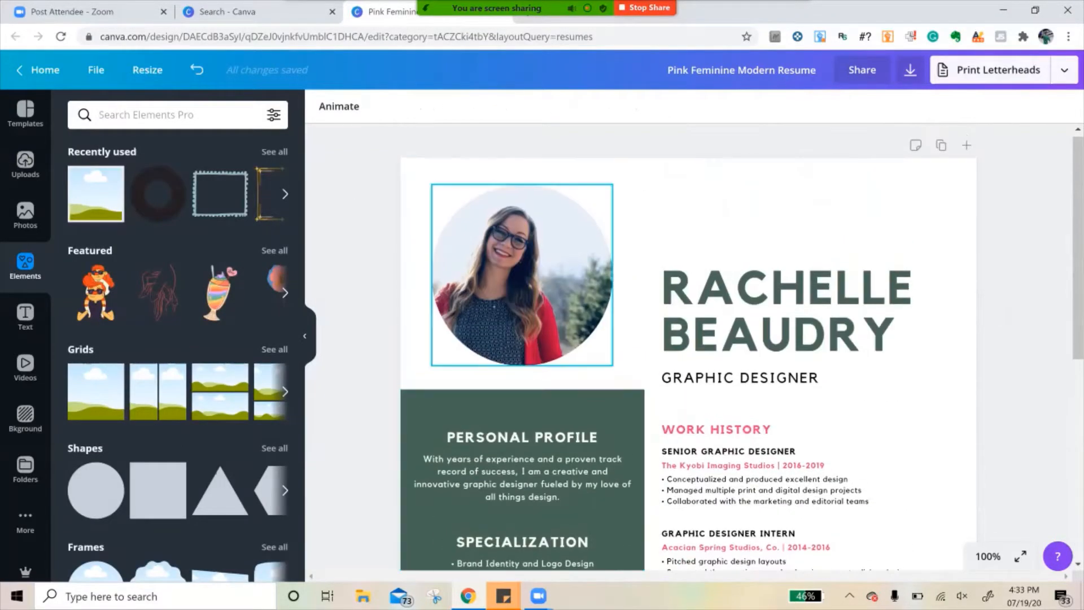
left_click(508, 302)
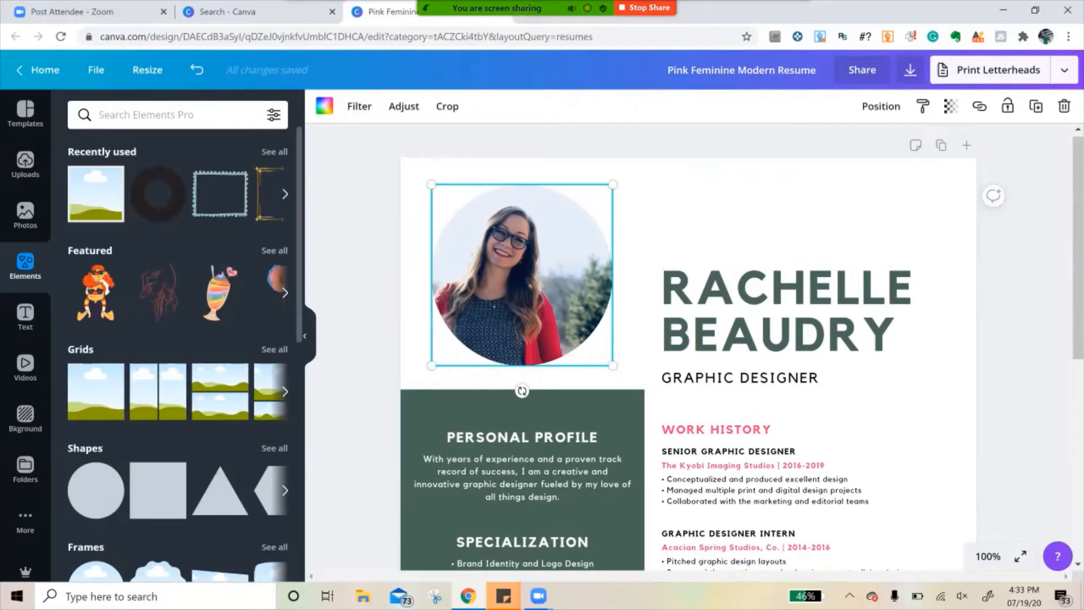
scroll(178, 350, "down", 5)
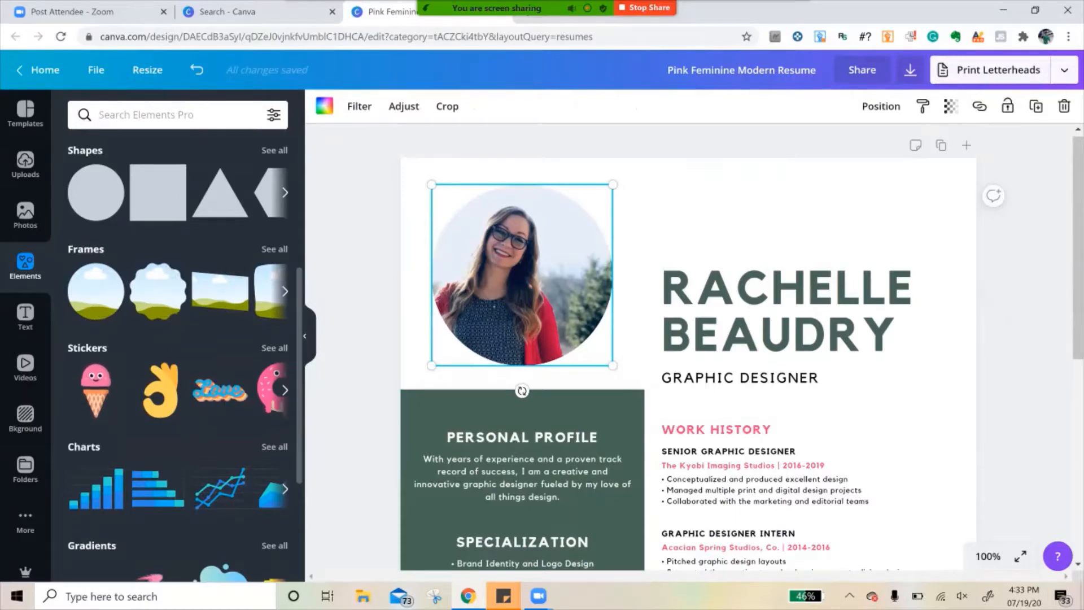
left_click(274, 249)
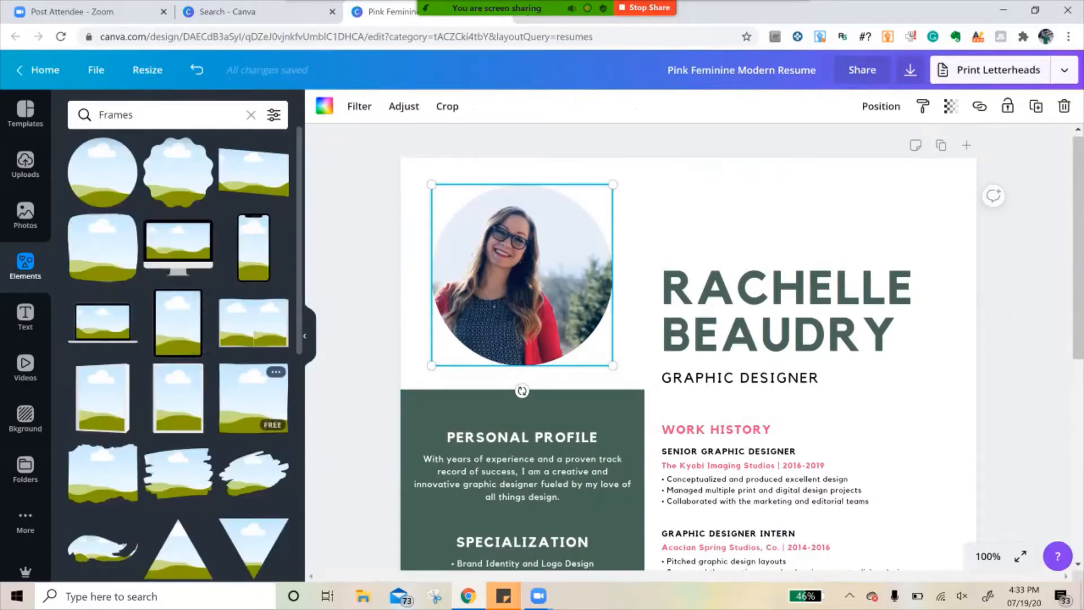
scroll(177, 316, "down", 3)
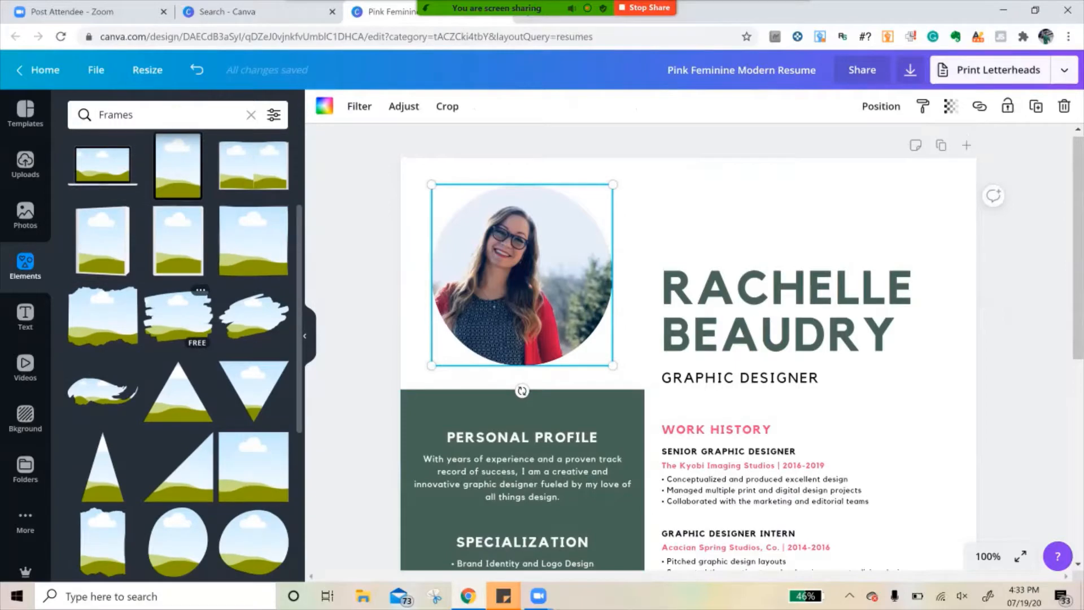
scroll(178, 367, "down", 3)
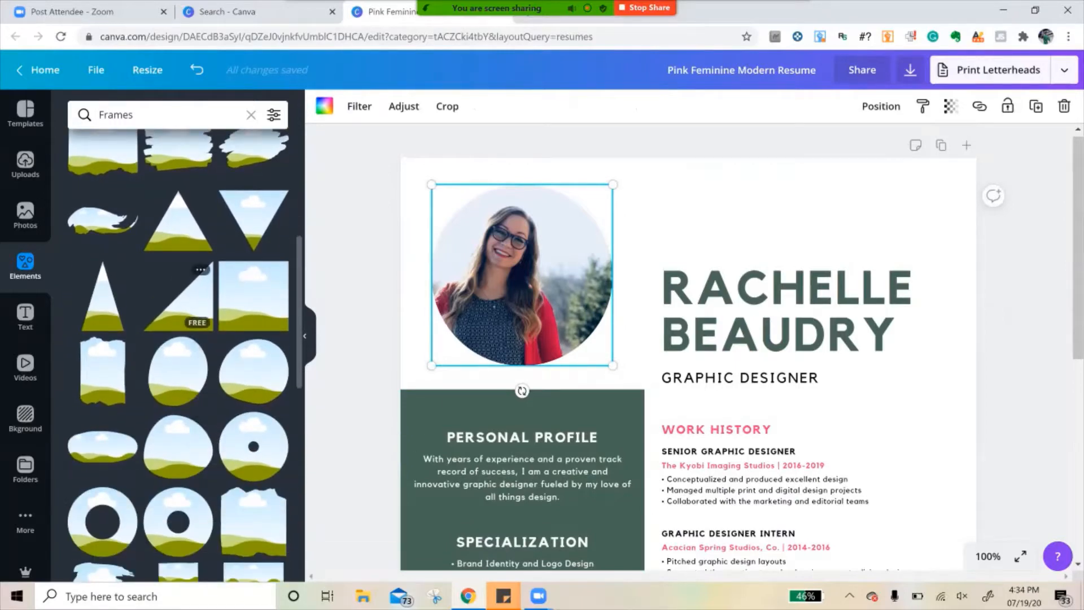
left_click(178, 295)
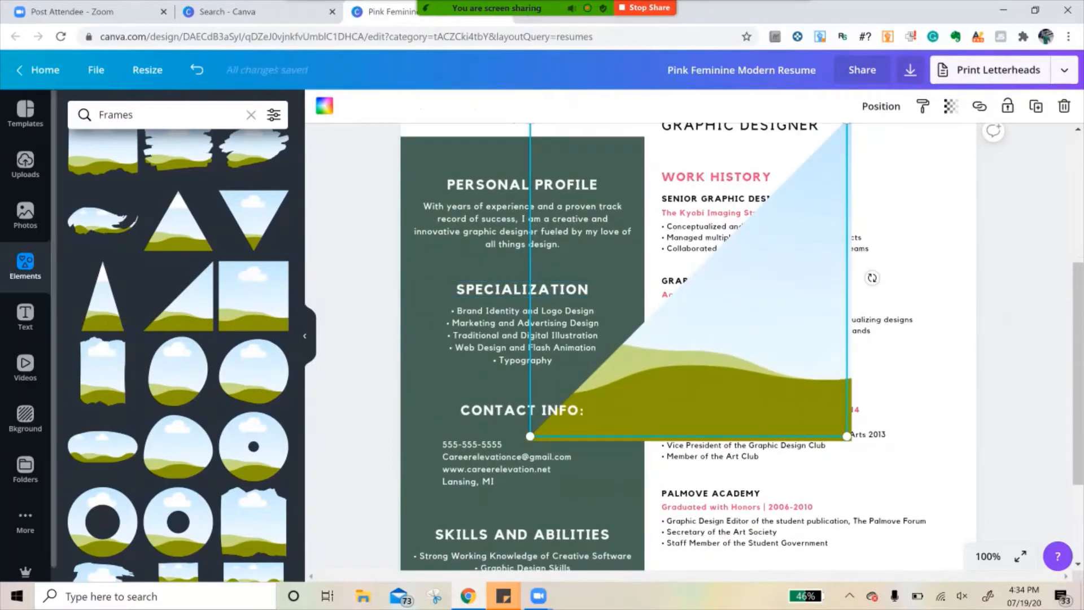
- Fill the triangle frame with the uploaded photo of a person in a hat, and delete both the photo and the frame
left_click(24, 164)
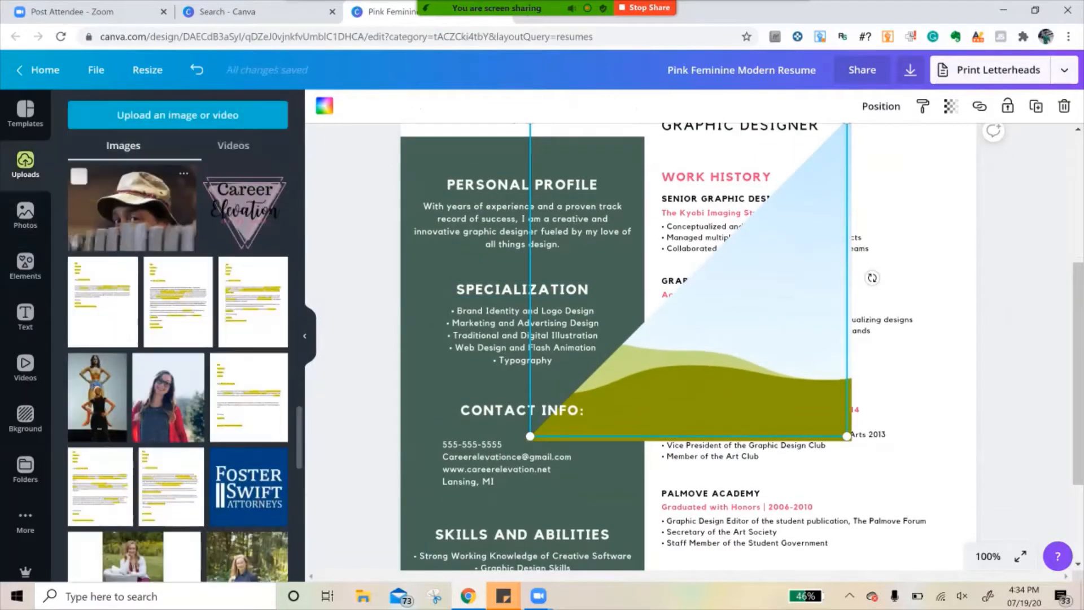
left_click_drag(132, 209, 773, 361)
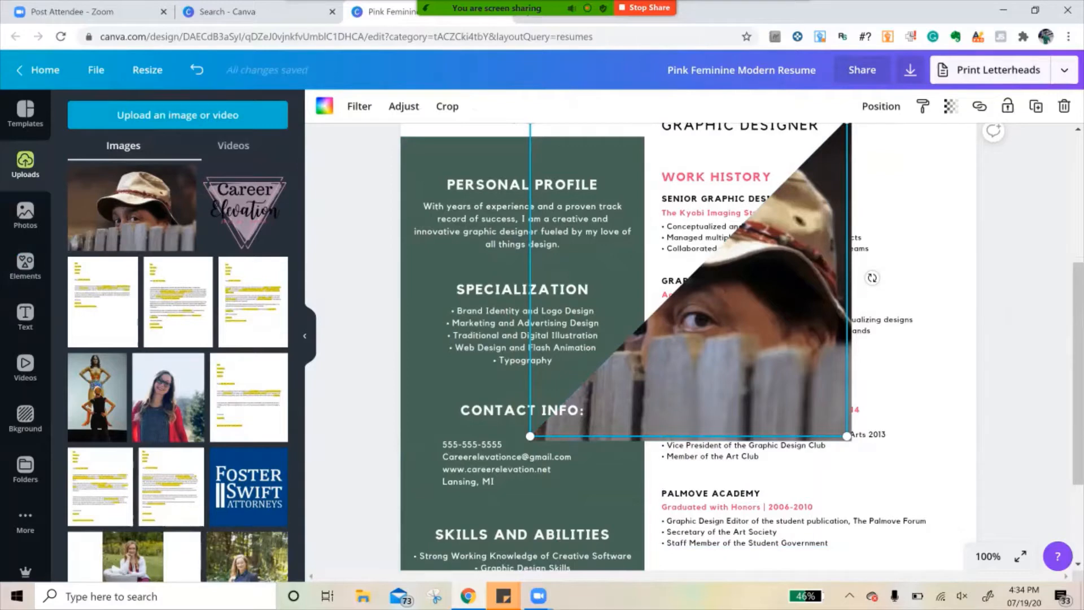
scroll(638, 344, "up", 2)
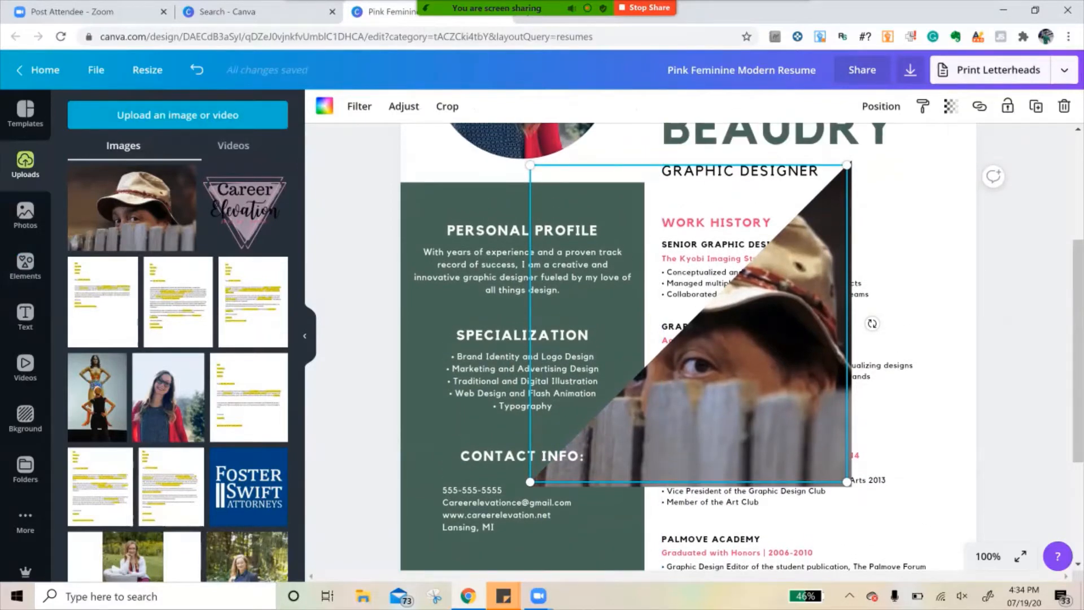
key("Delete")
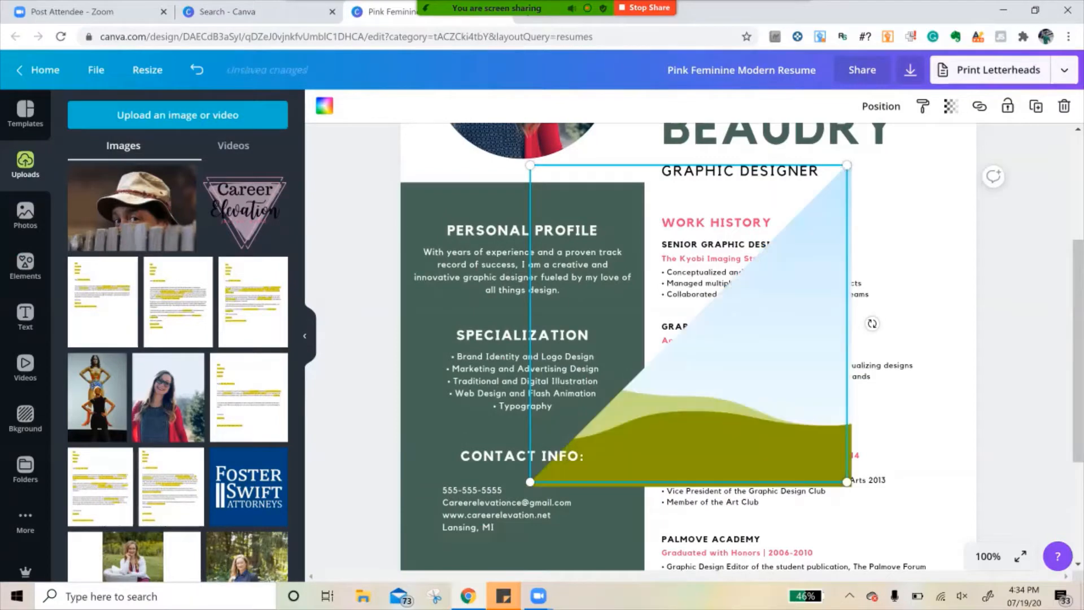
key("Delete")
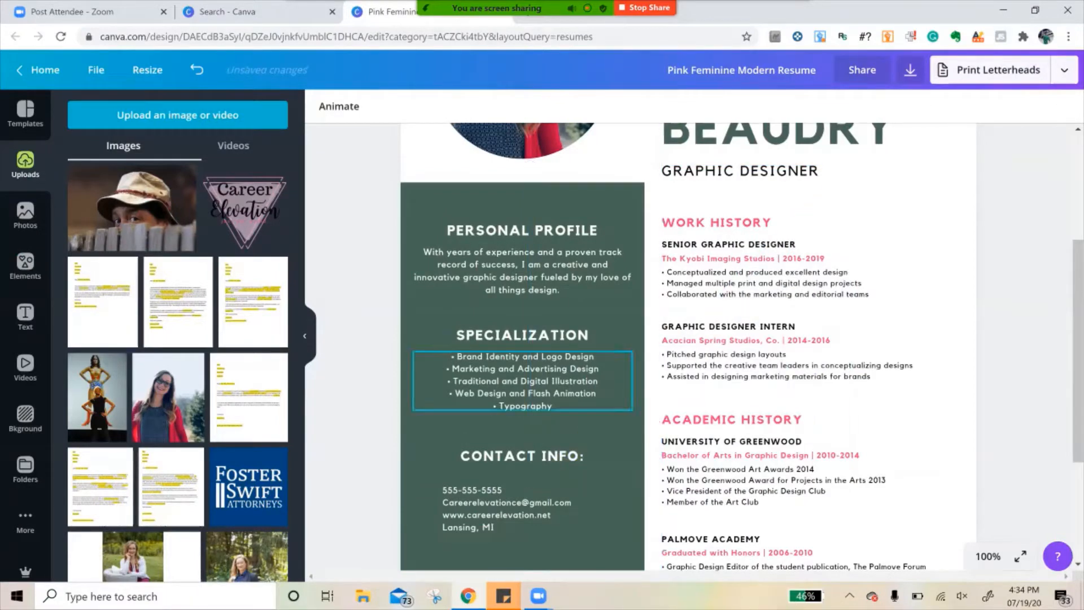
- Search the elements library for "phone" graphics
left_click(26, 266)
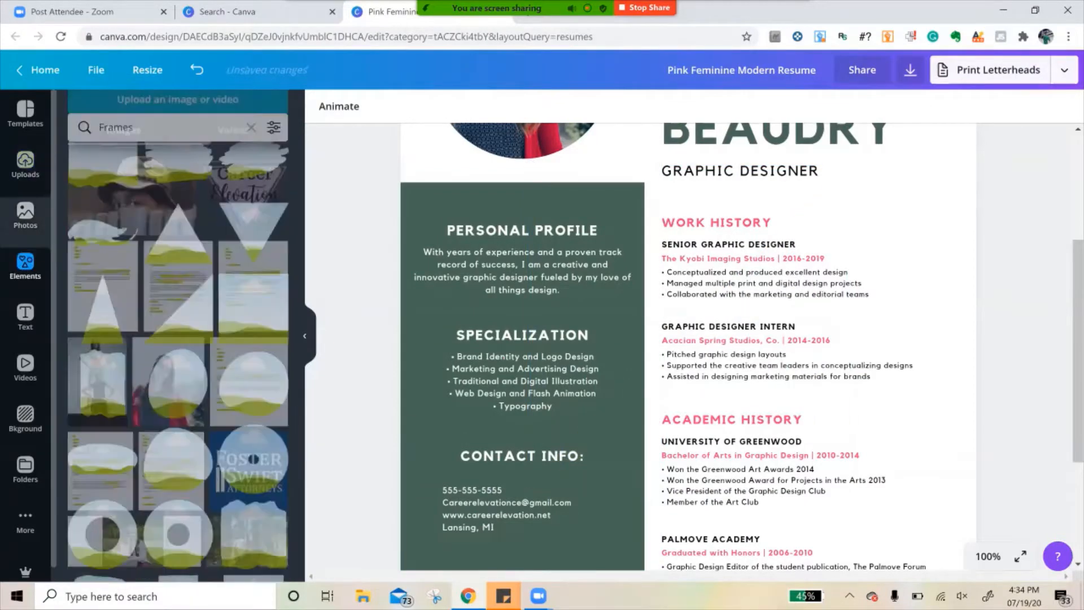
left_click(133, 115)
type("phot")
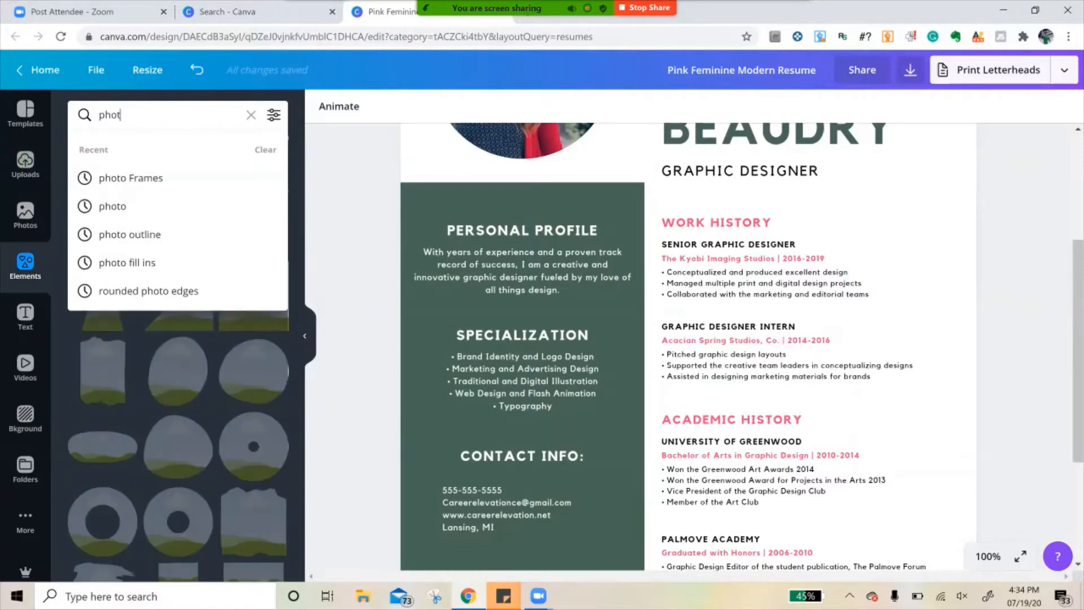
key("BackSpace")
type("ne")
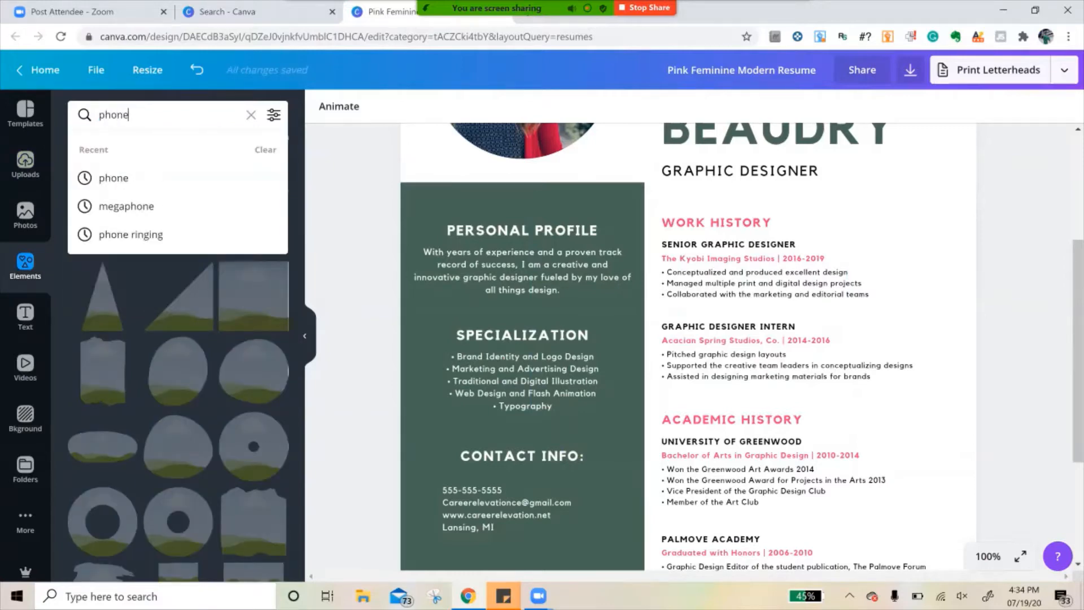
key("Return")
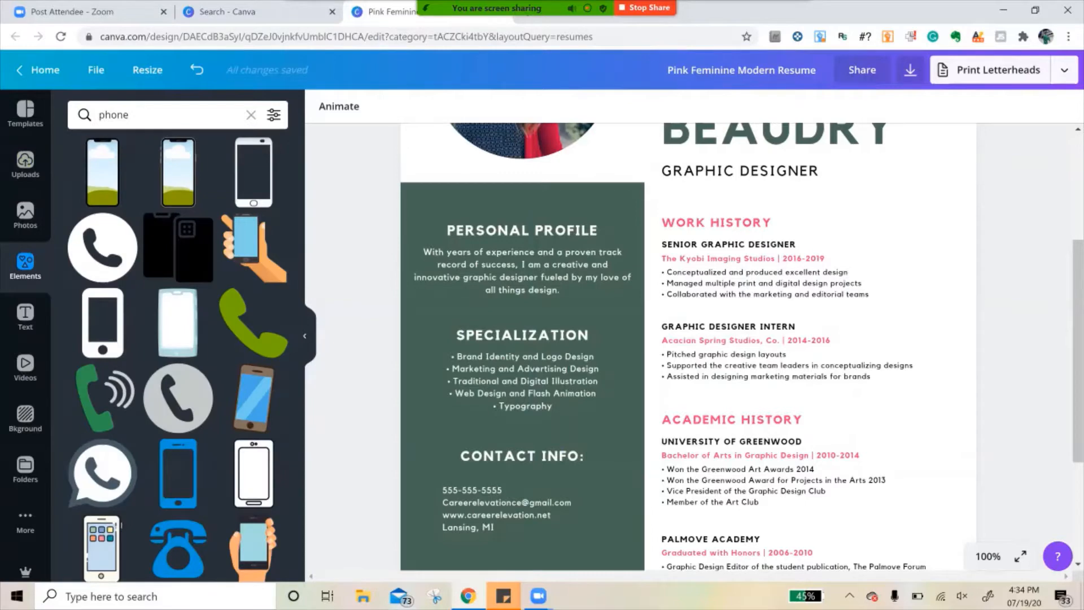
- Add the green phone handset graphic to the resume, shrink it to icon size and place it just below the contact details
left_click(253, 322)
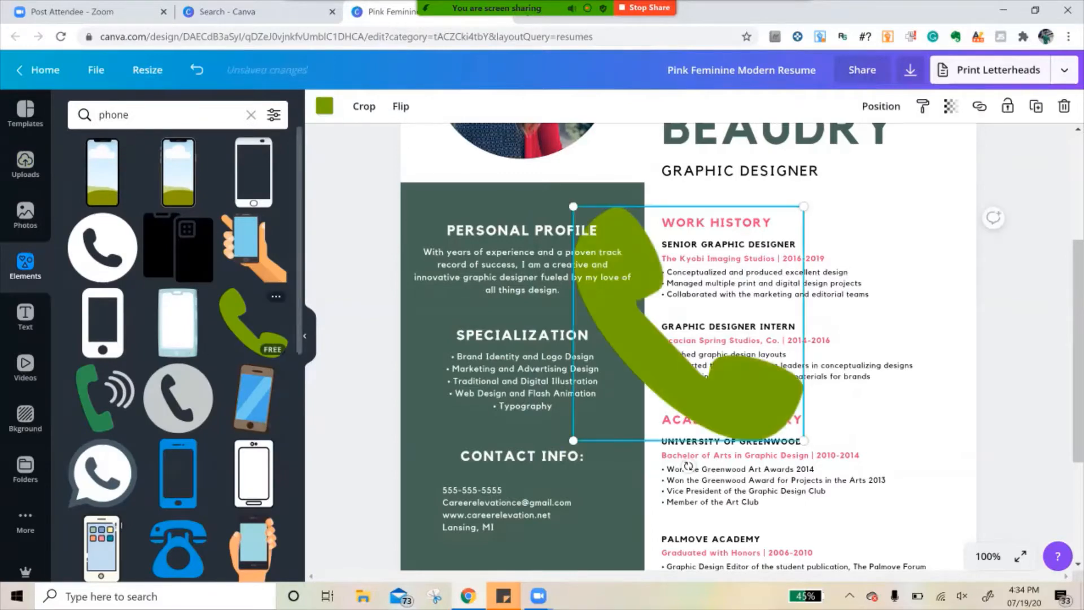
scroll(689, 344, "down", 2)
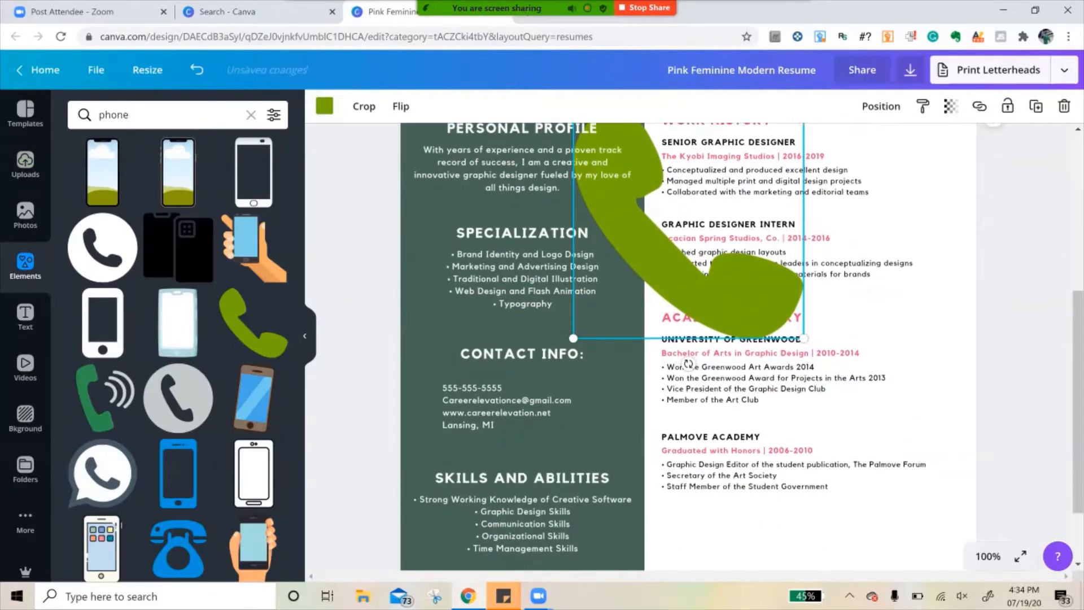
left_click_drag(729, 254, 626, 360)
left_click_drag(701, 212, 484, 434)
- Try spacing out the contact details with blank lines between them, and remove the blank lines
left_click(503, 389)
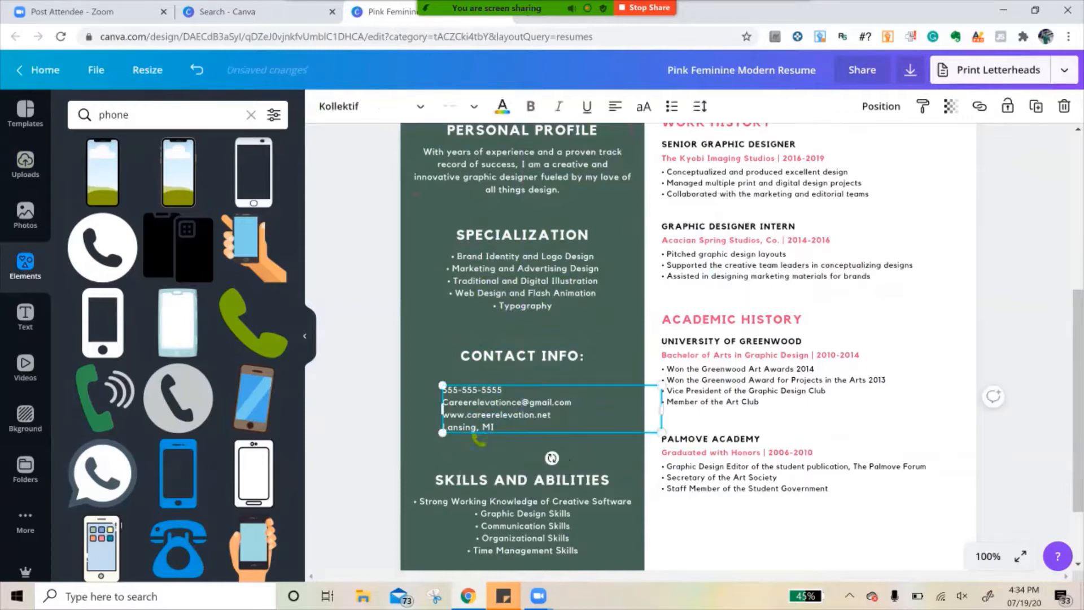
key("Return")
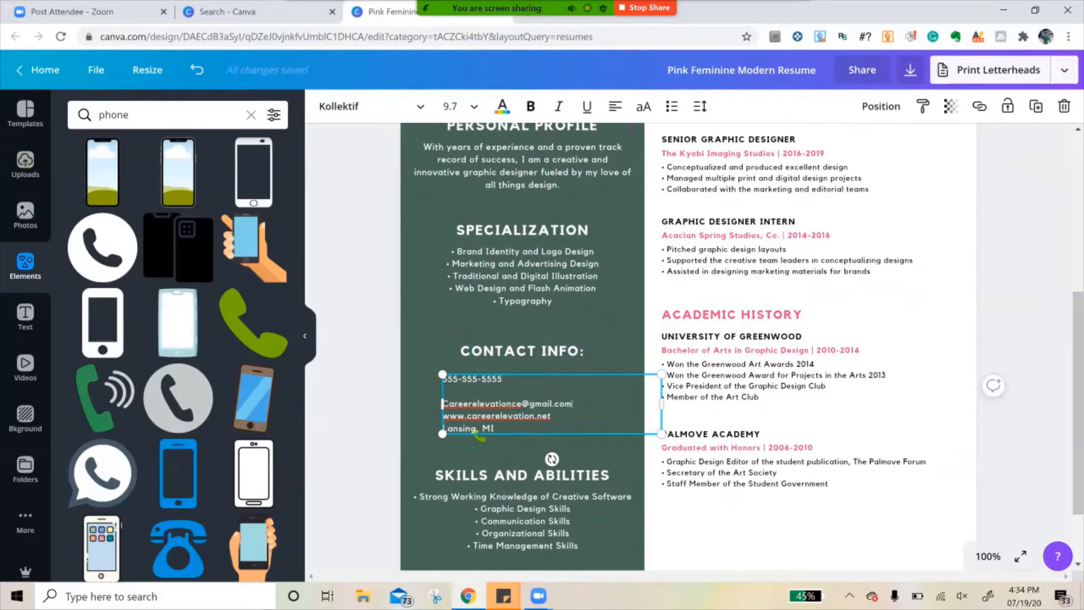
key("Return")
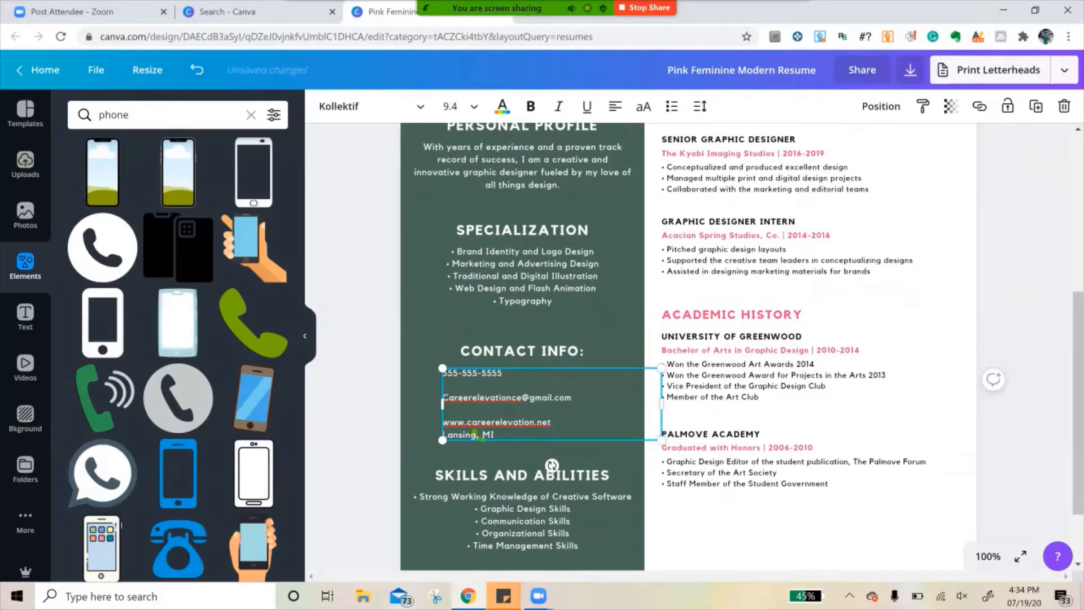
key("BackSpace")
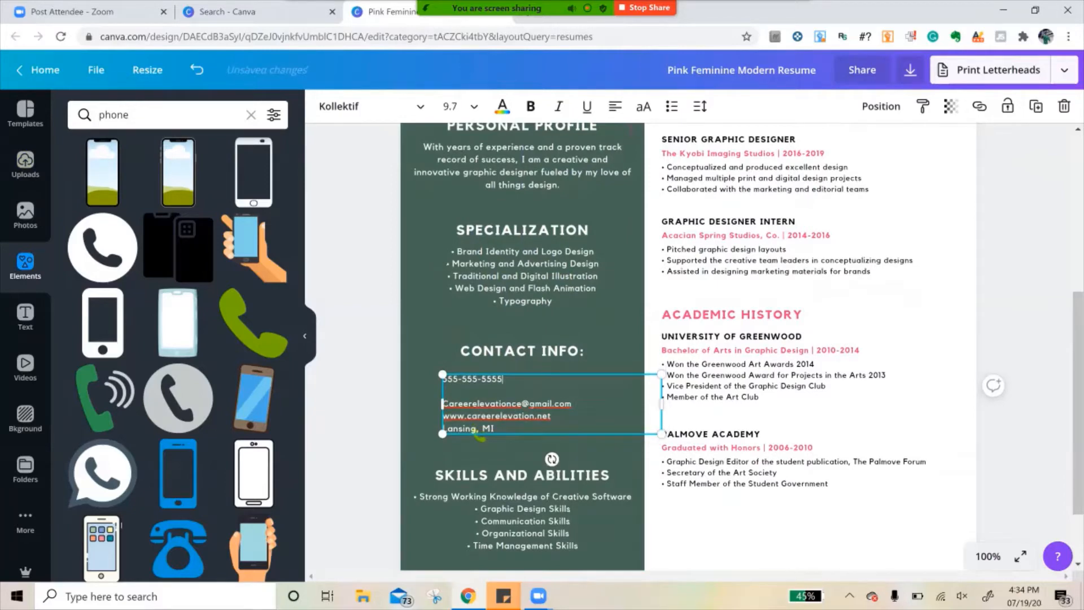
key("BackSpace")
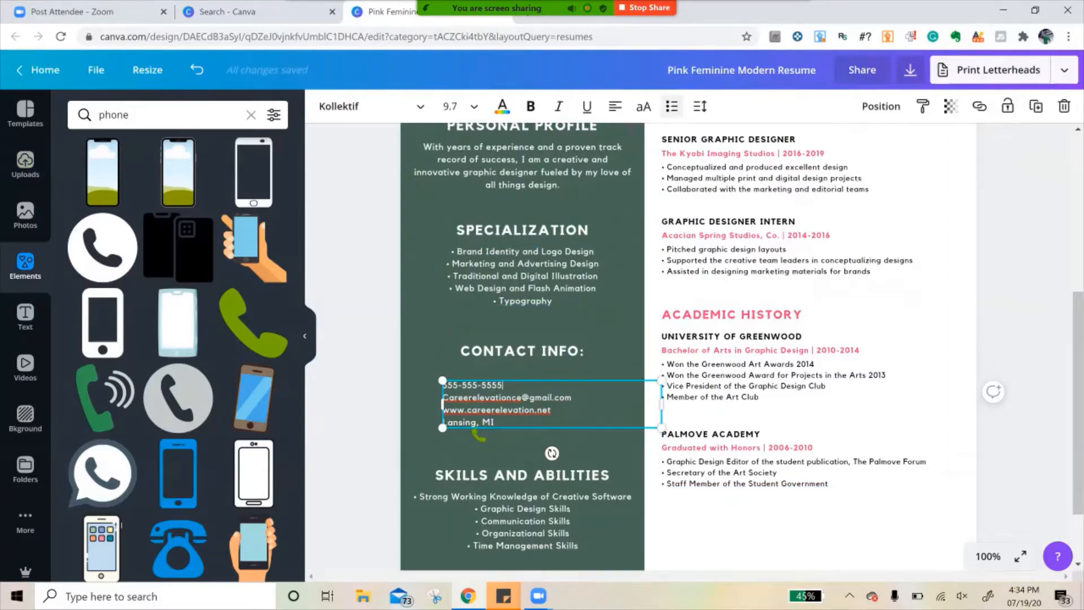
- Try line heights of 2.25 and 2.5 on individual contact detail lines, and undo the spacing changes
left_click(700, 106)
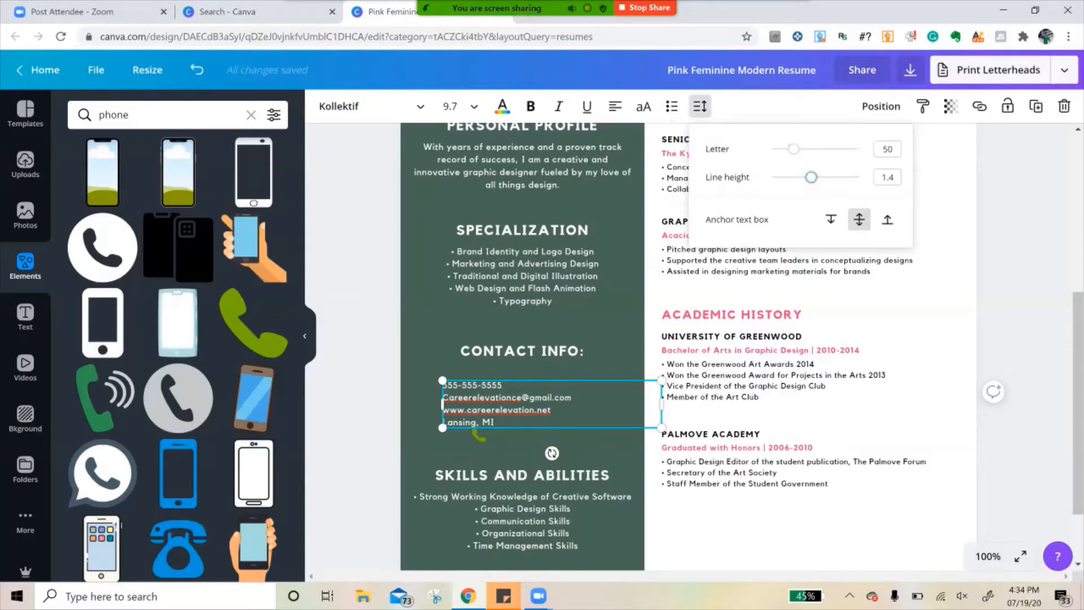
left_click_drag(811, 177, 849, 177)
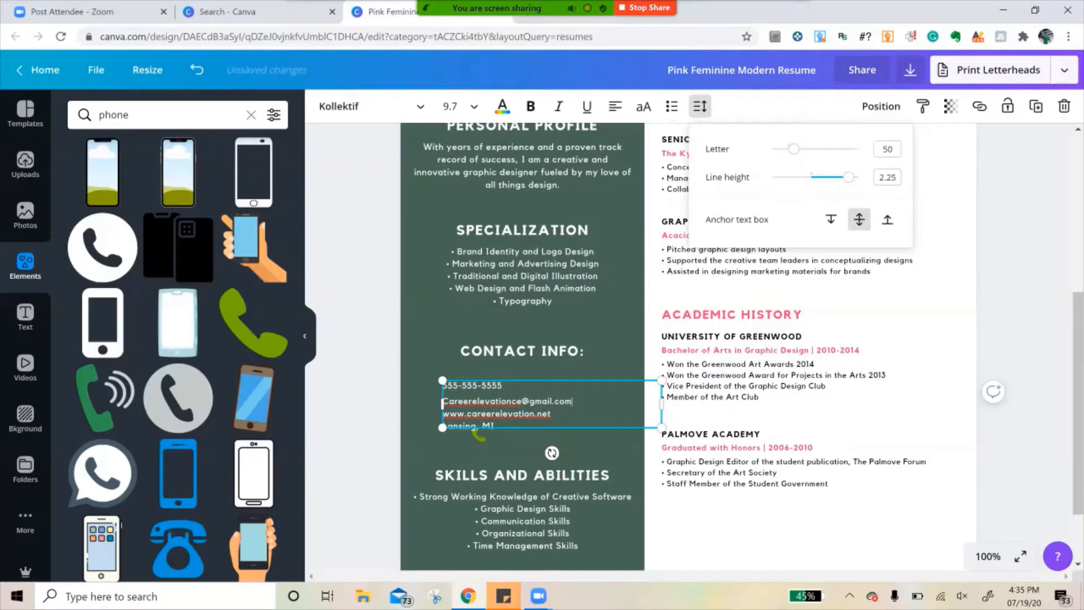
left_click(700, 106)
left_click_drag(811, 177, 859, 178)
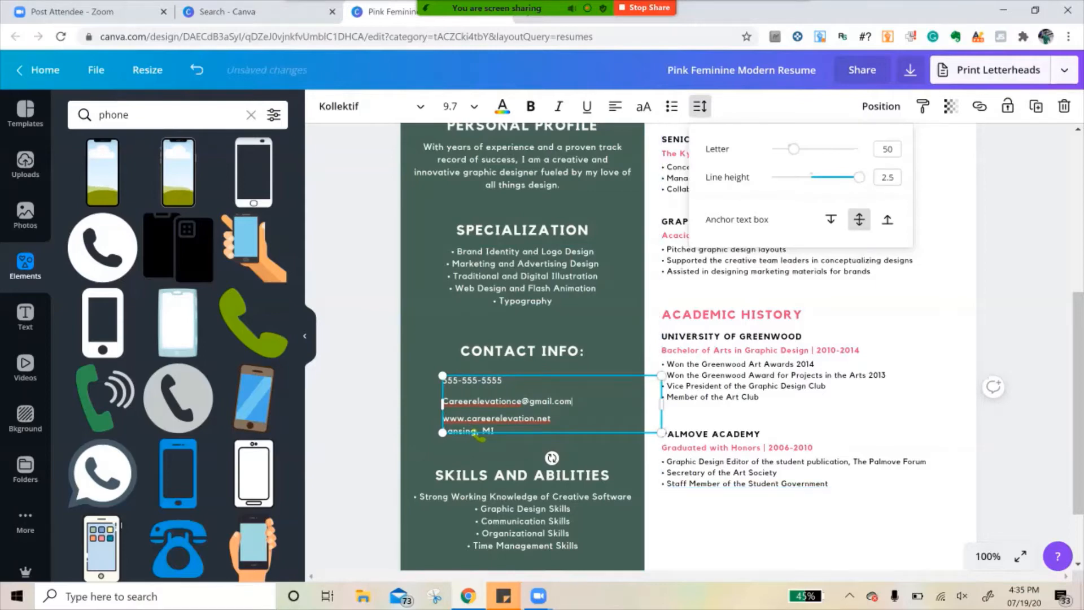
left_click(551, 419)
key("ctrl+z")
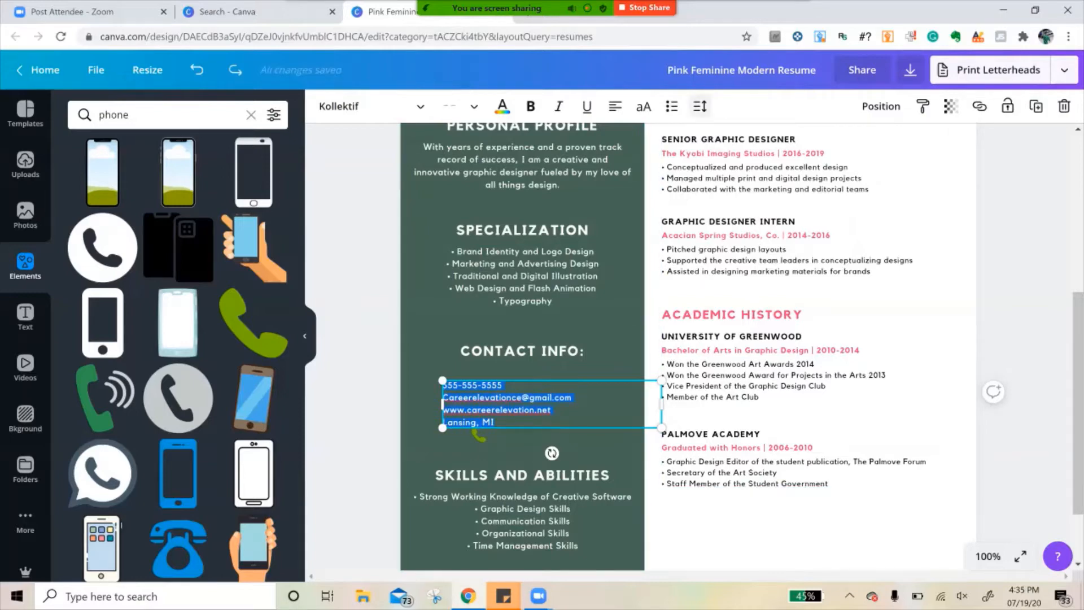
- Set the line height of all four contact detail lines to 1.77 and deselect the text
left_click(701, 106)
left_click_drag(811, 177, 827, 177)
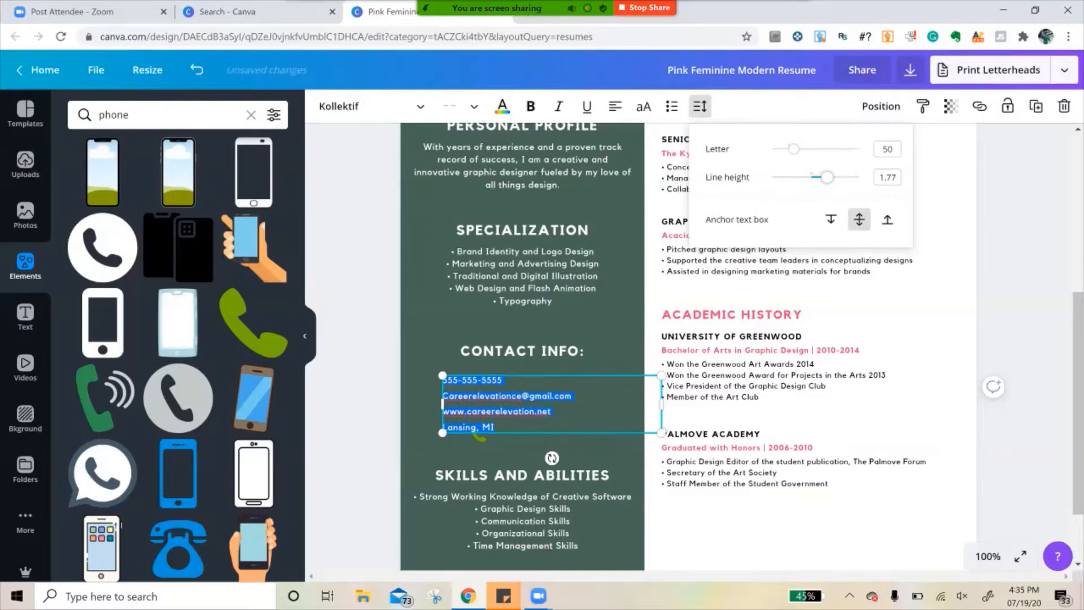
key("Escape")
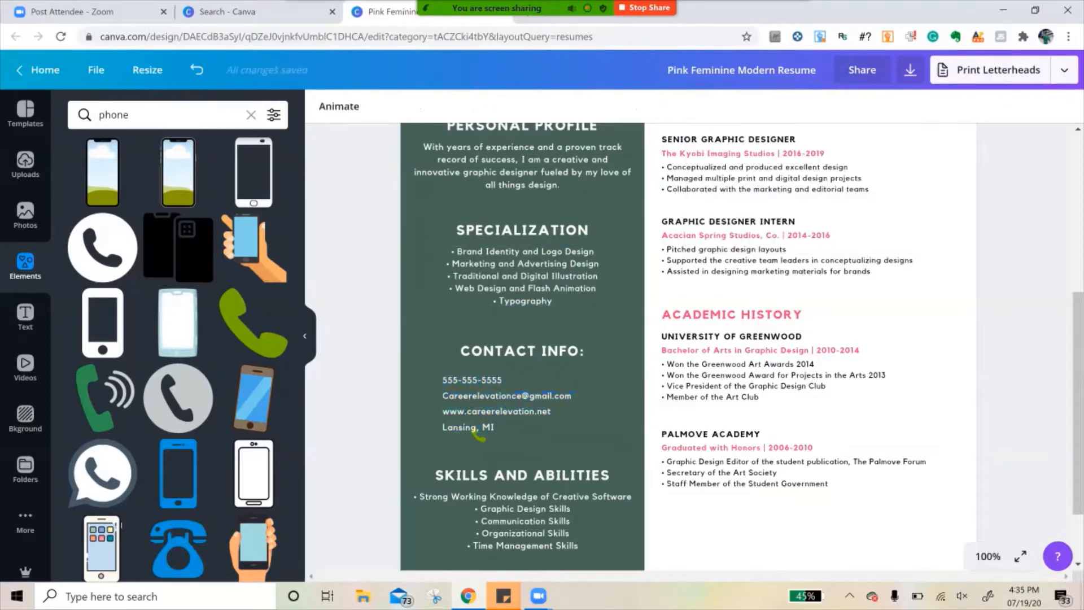
- Move the phone handset icon in front of the phone number line and recolor it white
left_click_drag(477, 434, 431, 382)
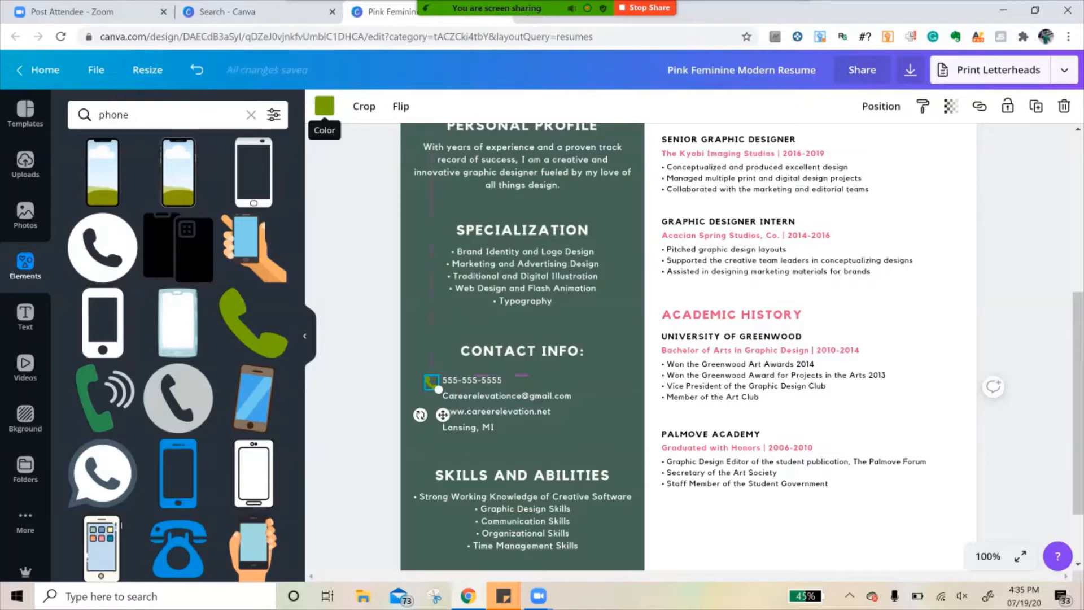
left_click(325, 106)
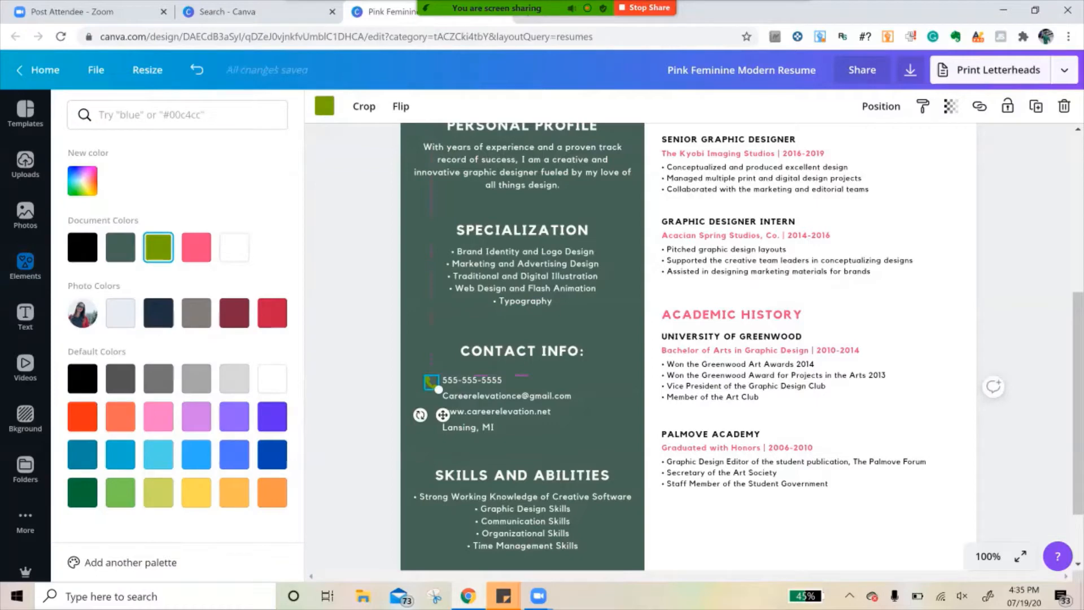
left_click(234, 248)
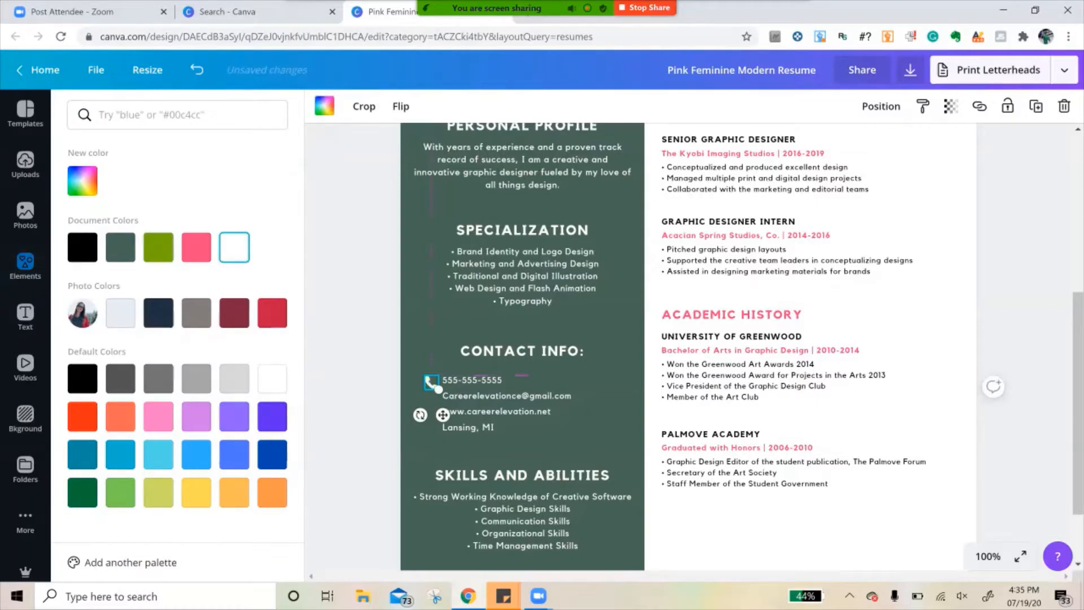
- Search the elements library for "email" graphics and browse them for a suitable icon
left_click(25, 266)
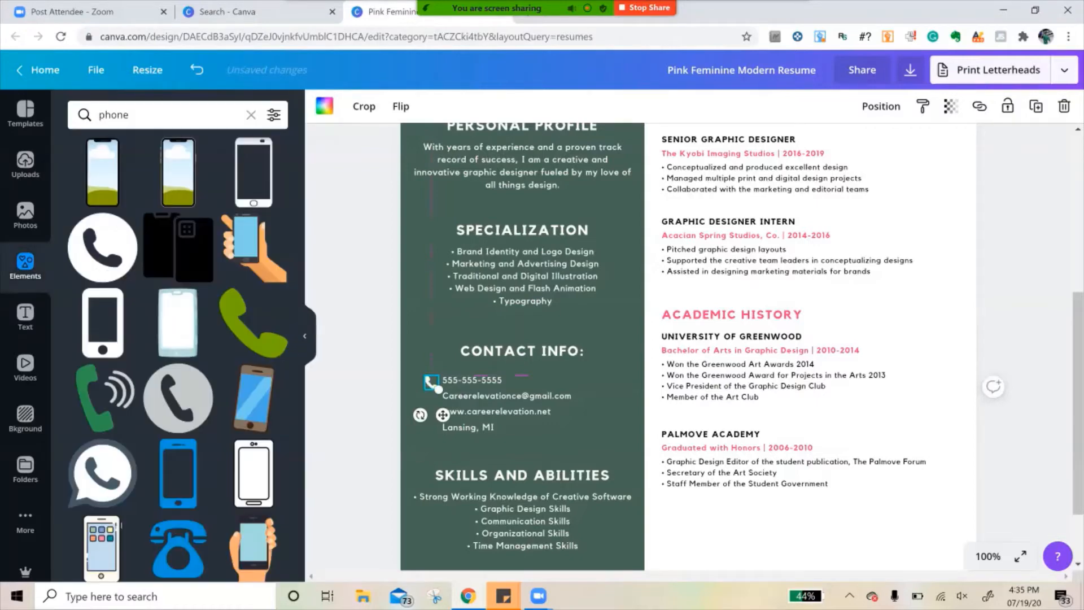
double_click(113, 114)
type("email")
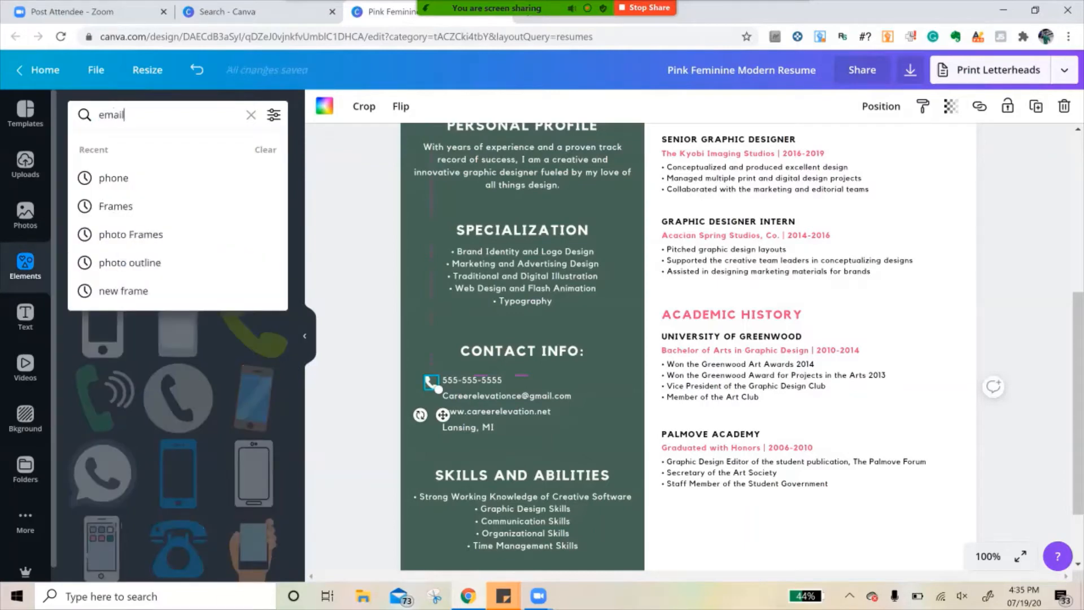
key("Return")
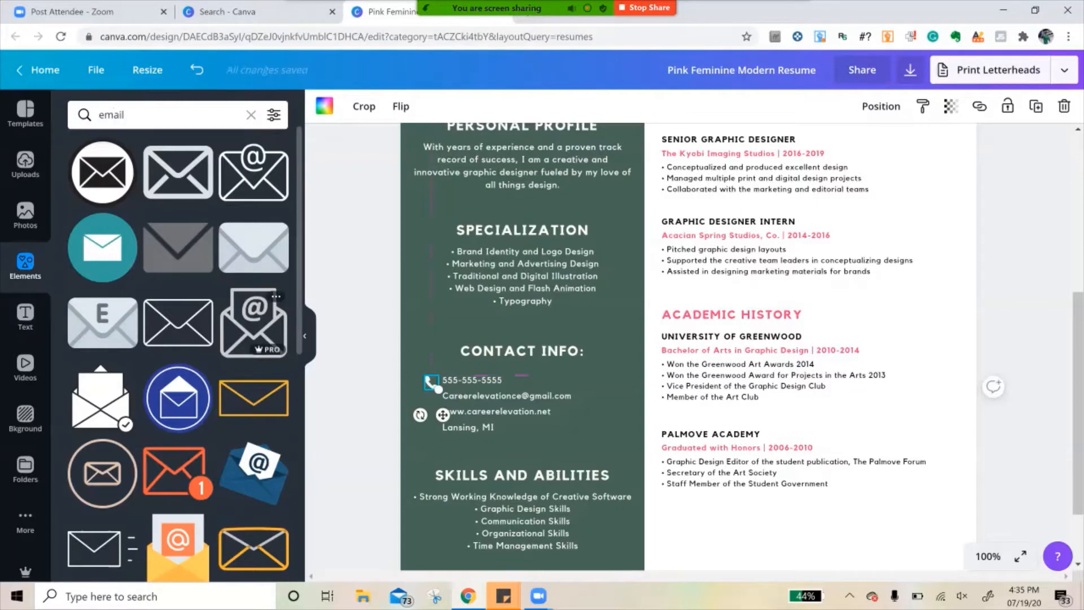
scroll(254, 316, "down", 5)
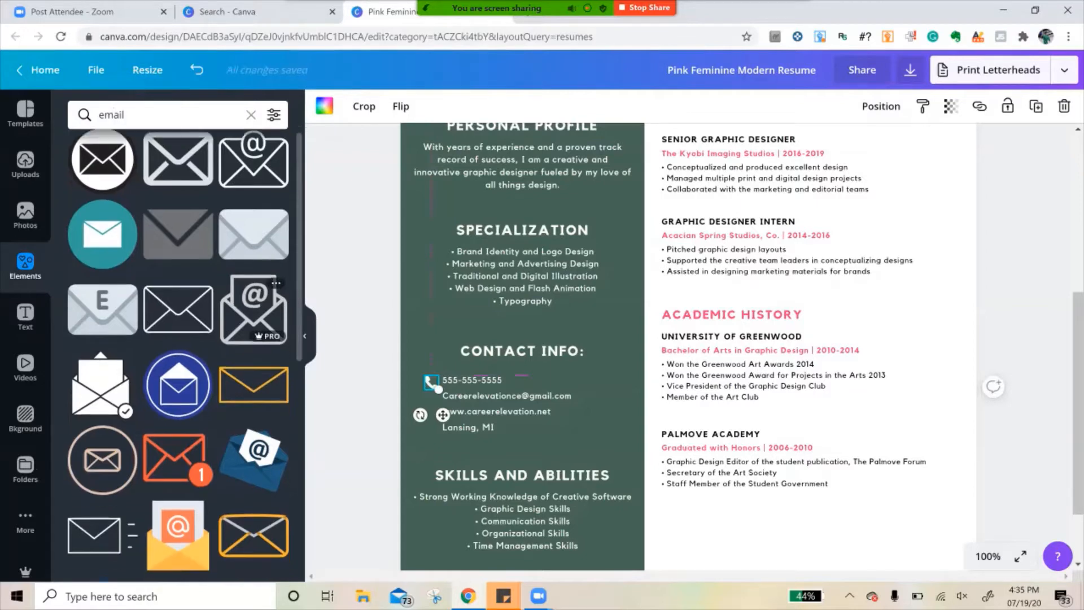
scroll(177, 305, "down", 3)
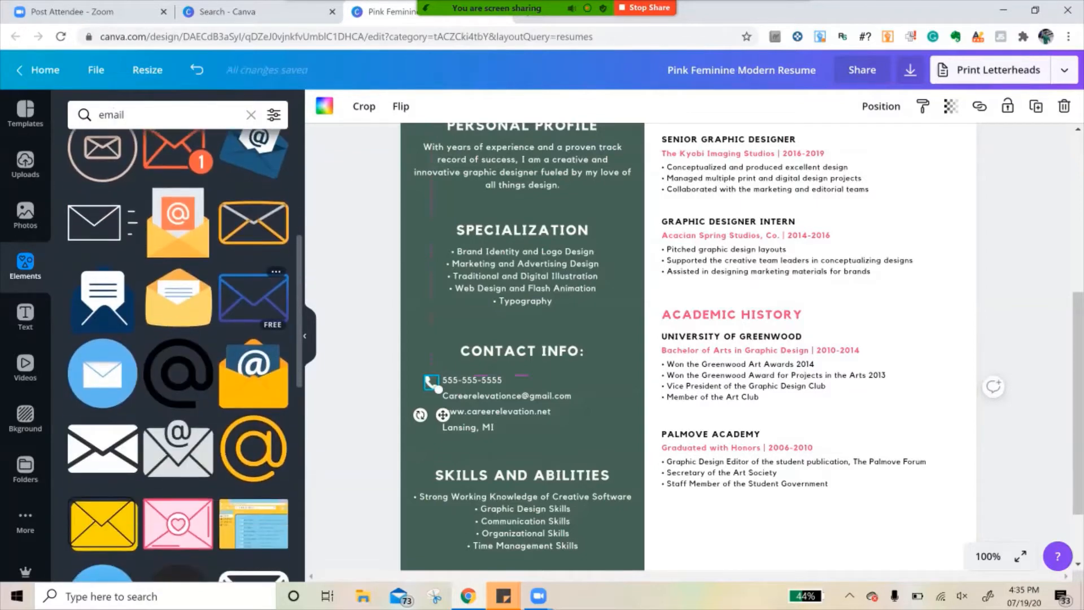
- Add the black @ symbol, shrink it to icon size in front of the e-mail line and recolor it white
left_click(178, 300)
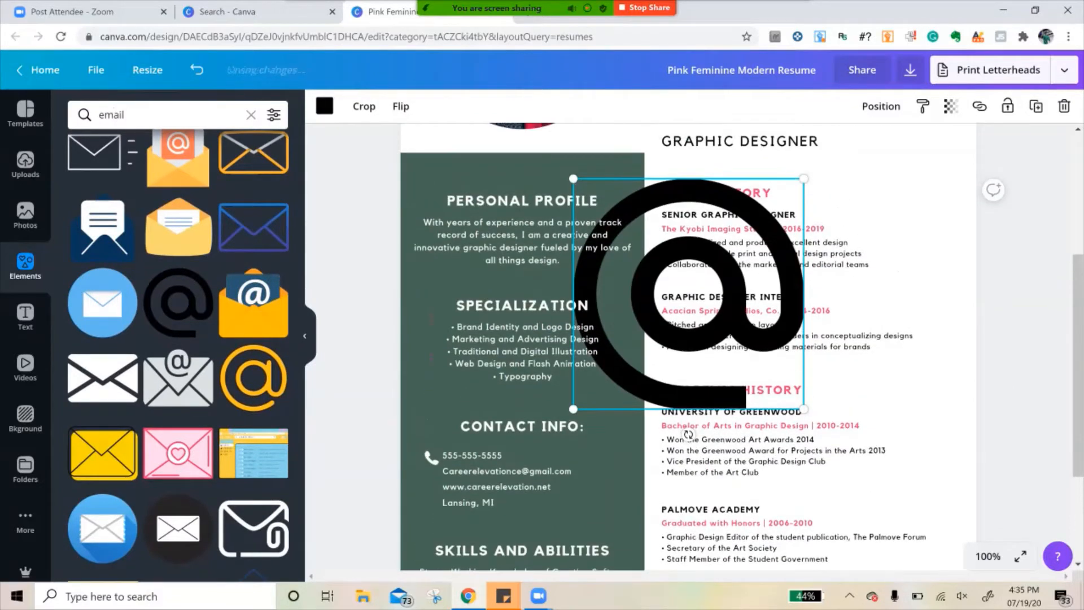
left_click_drag(803, 179, 430, 469)
left_click(431, 473)
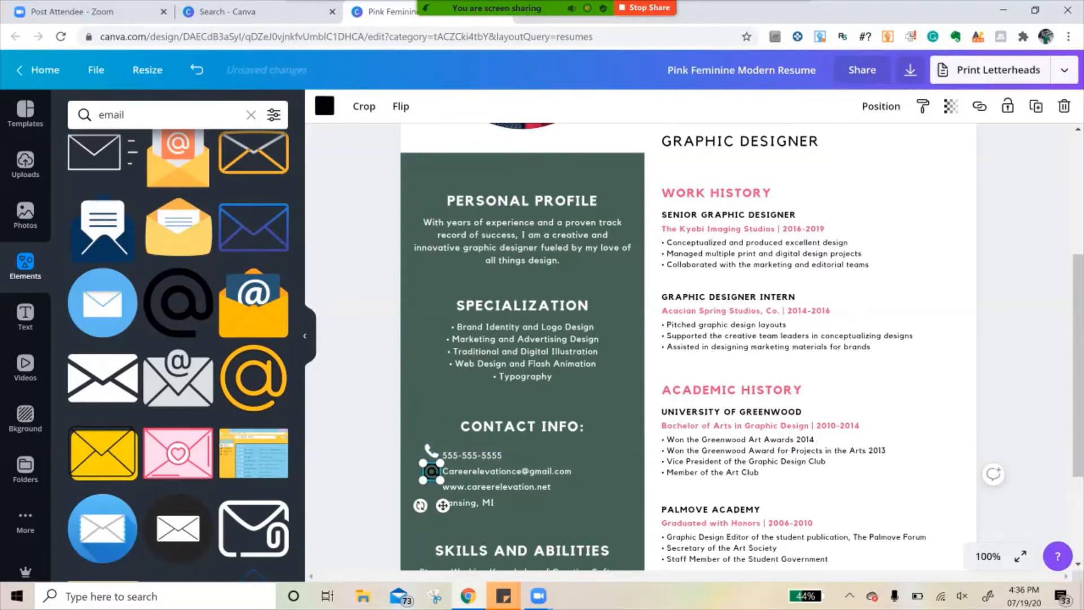
left_click(325, 106)
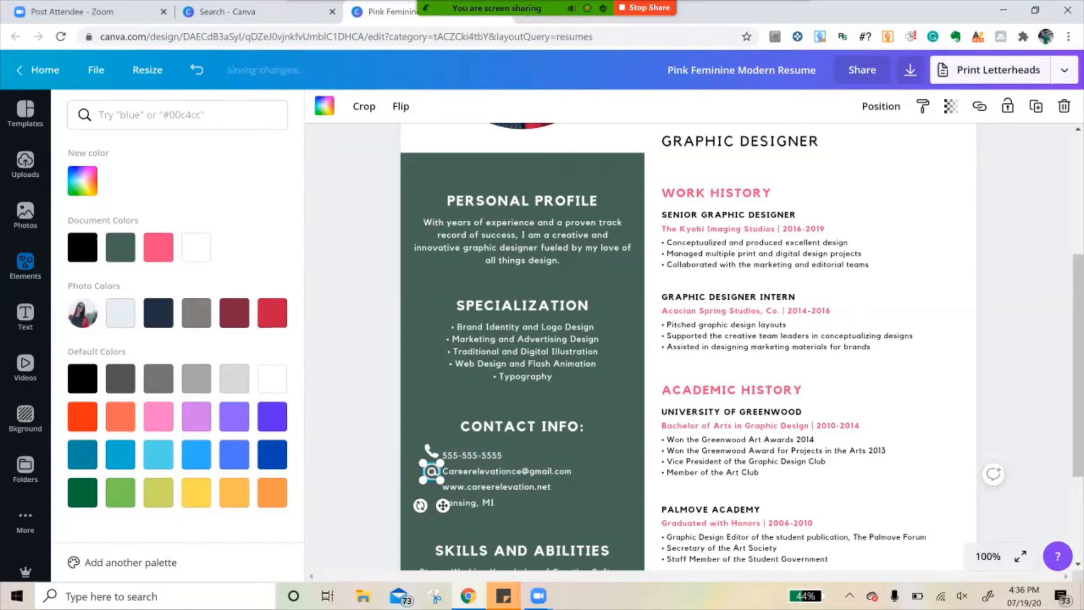
- Search the elements library for "website" graphics
left_click(24, 266)
left_click(135, 115)
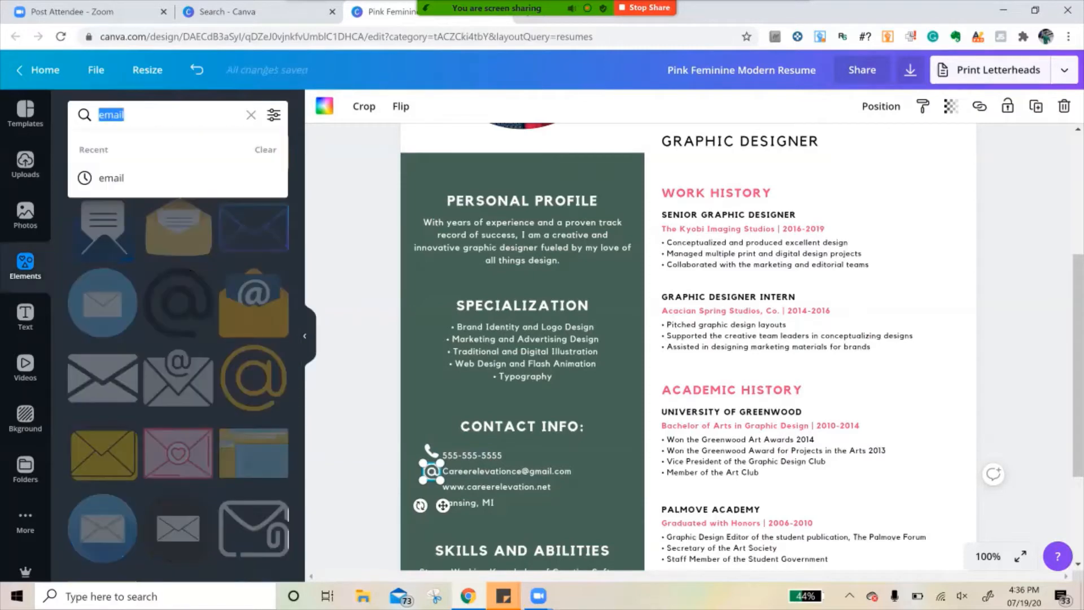
type("website")
key("Return")
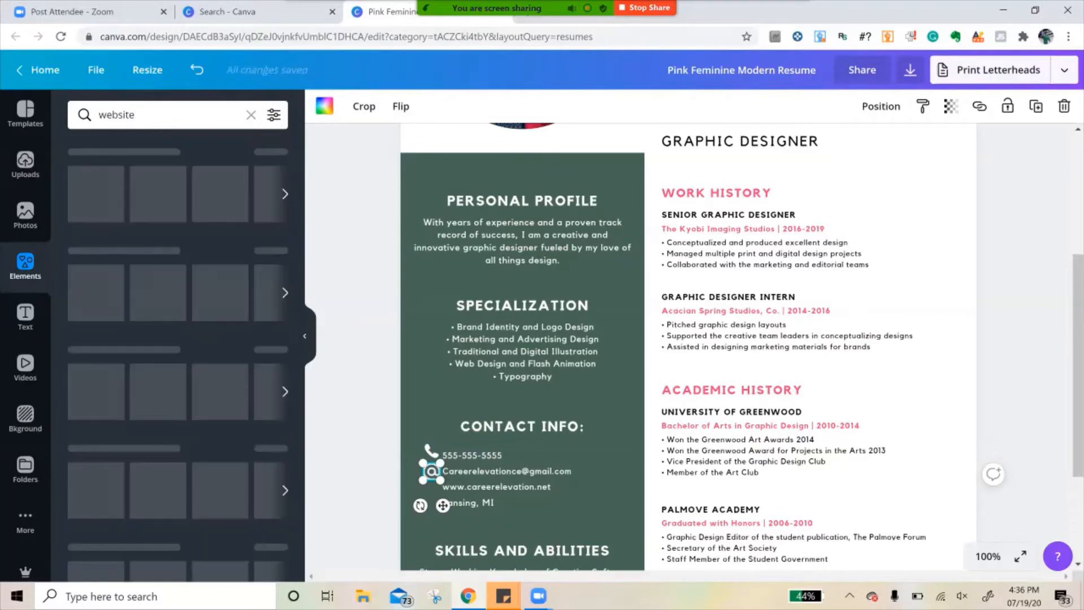
scroll(178, 375, "down", 1)
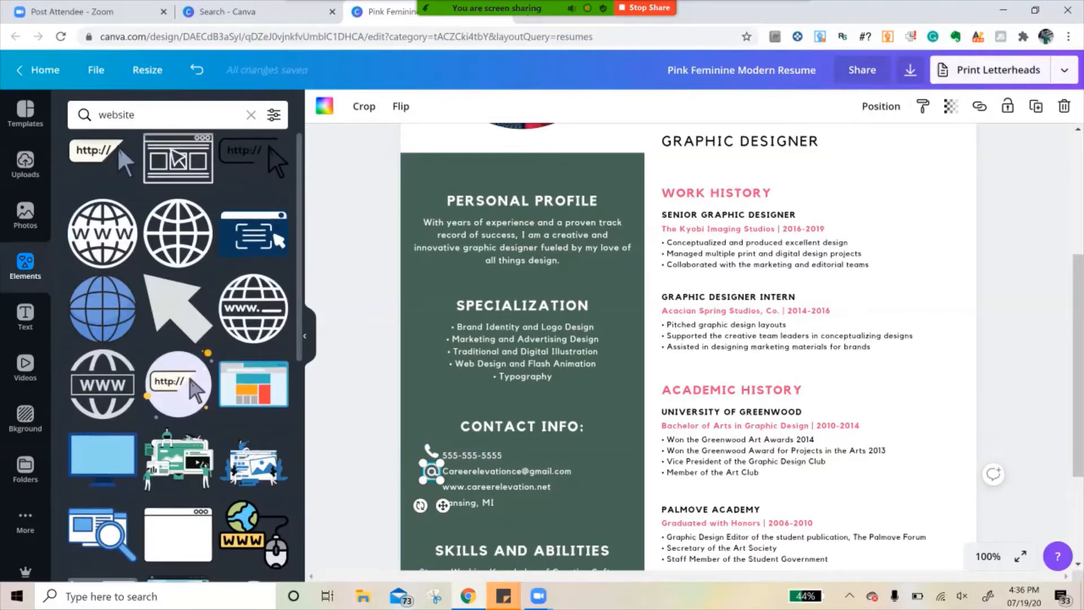
scroll(178, 375, "up", 1)
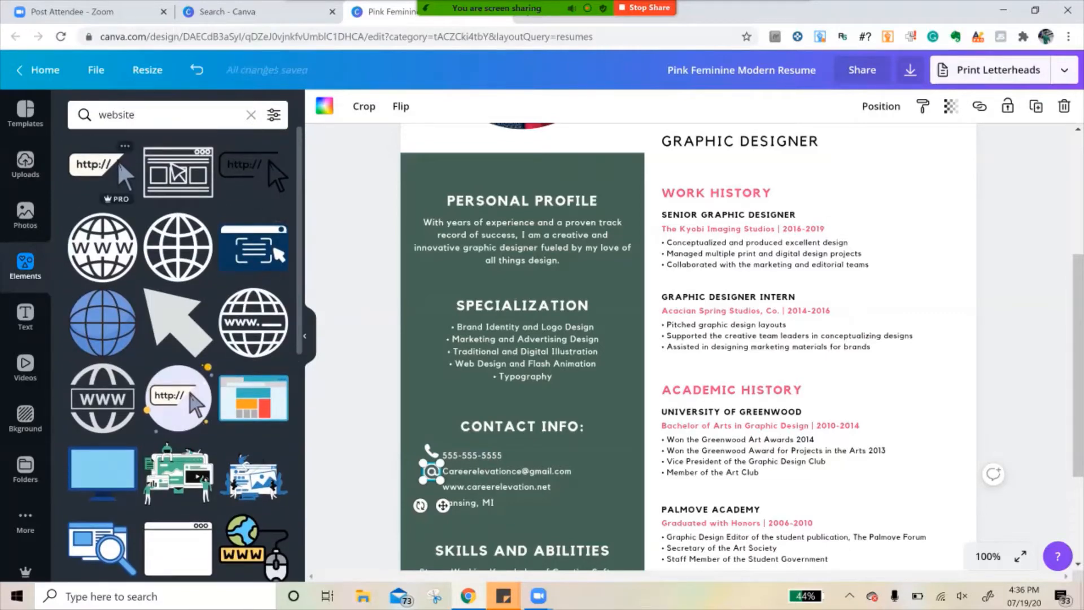
left_click(253, 171)
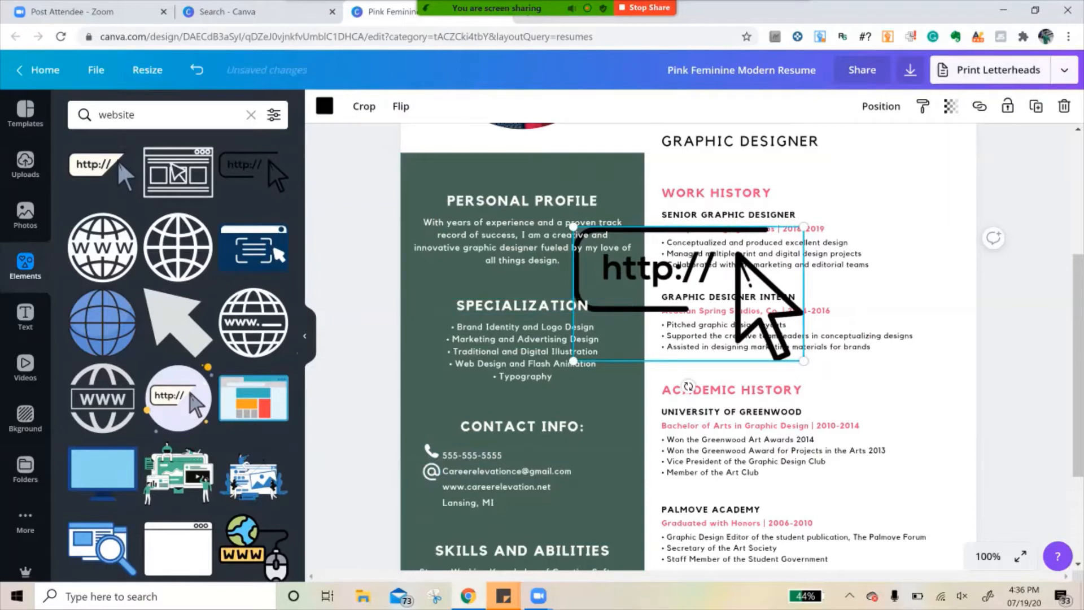
key("Delete")
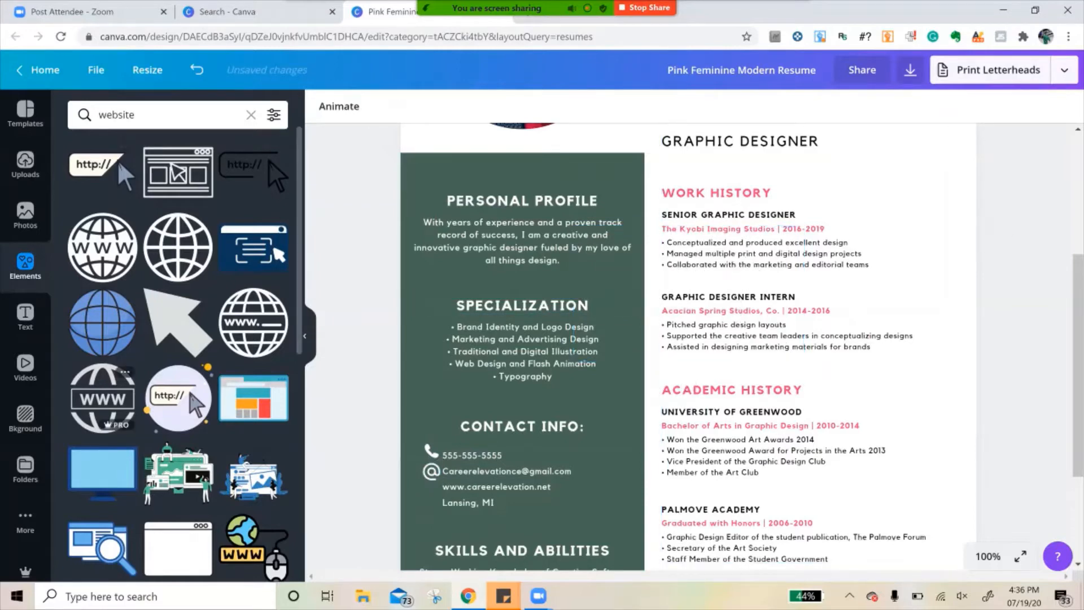
- Add the globe grid graphic, shrink it to icon size in front of the website line and recolor it white
scroll(178, 356, "down", 5)
scroll(99, 390, "down", 1)
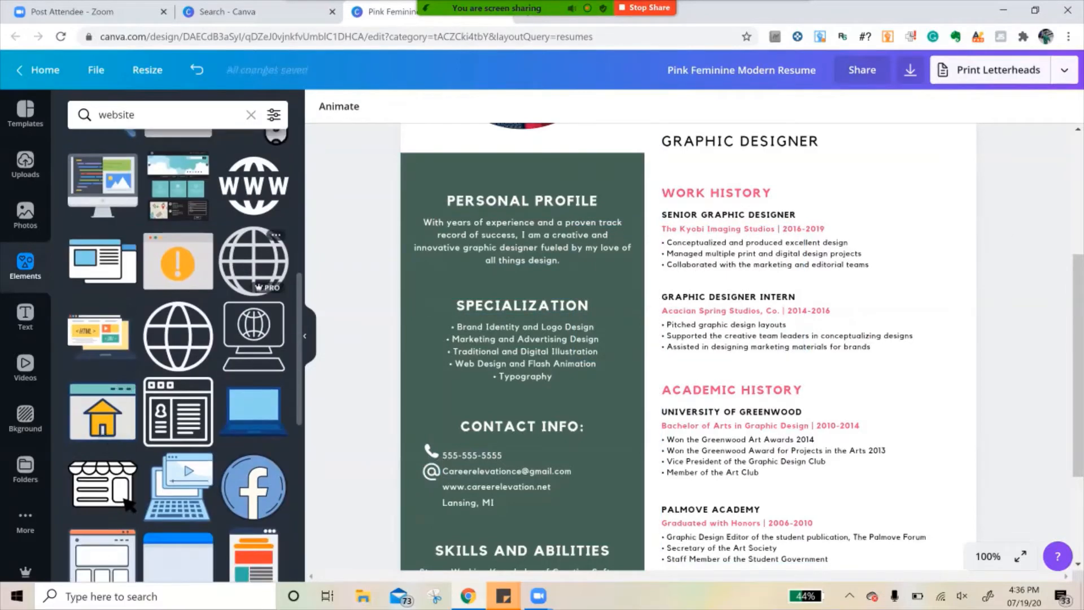
left_click(254, 261)
left_click_drag(803, 179, 590, 392)
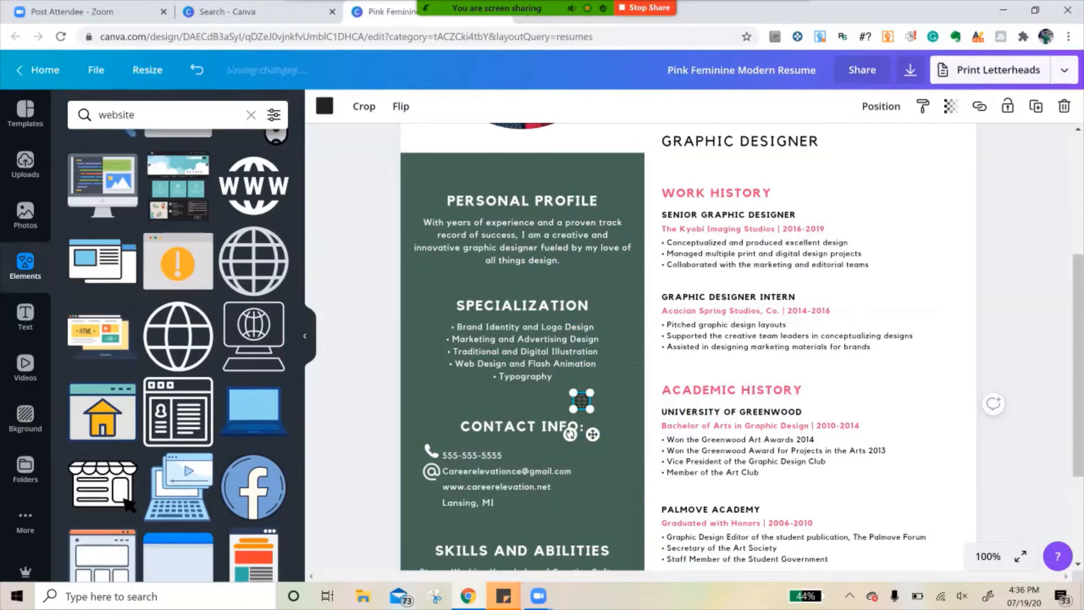
left_click_drag(592, 434, 439, 493)
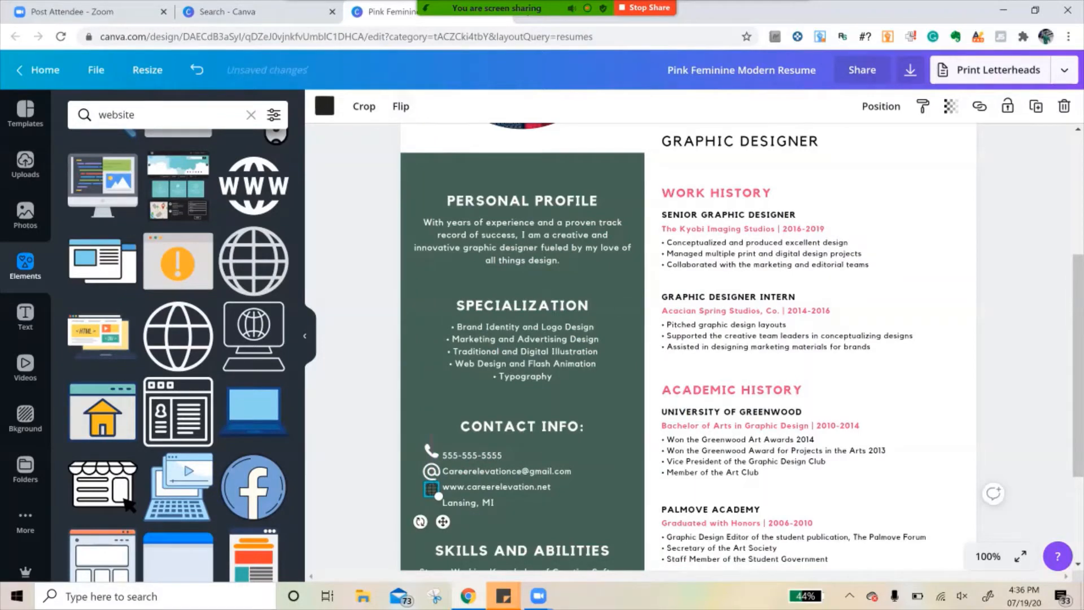
left_click(325, 106)
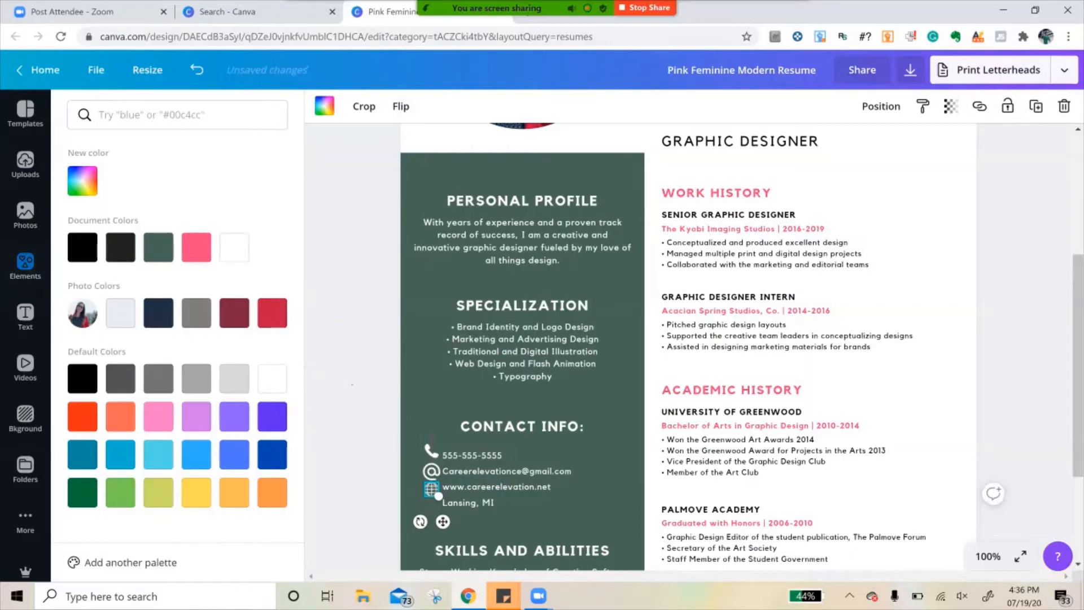
- Search the elements library for "location" graphics
scroll(522, 350, "down", 3)
left_click(152, 115)
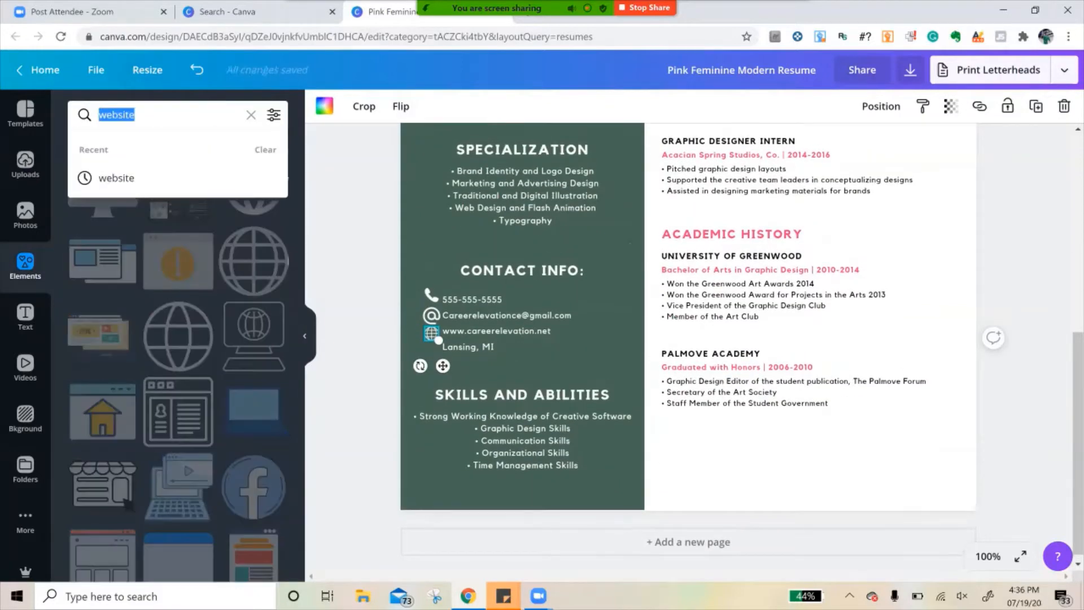
type("location")
key("Return")
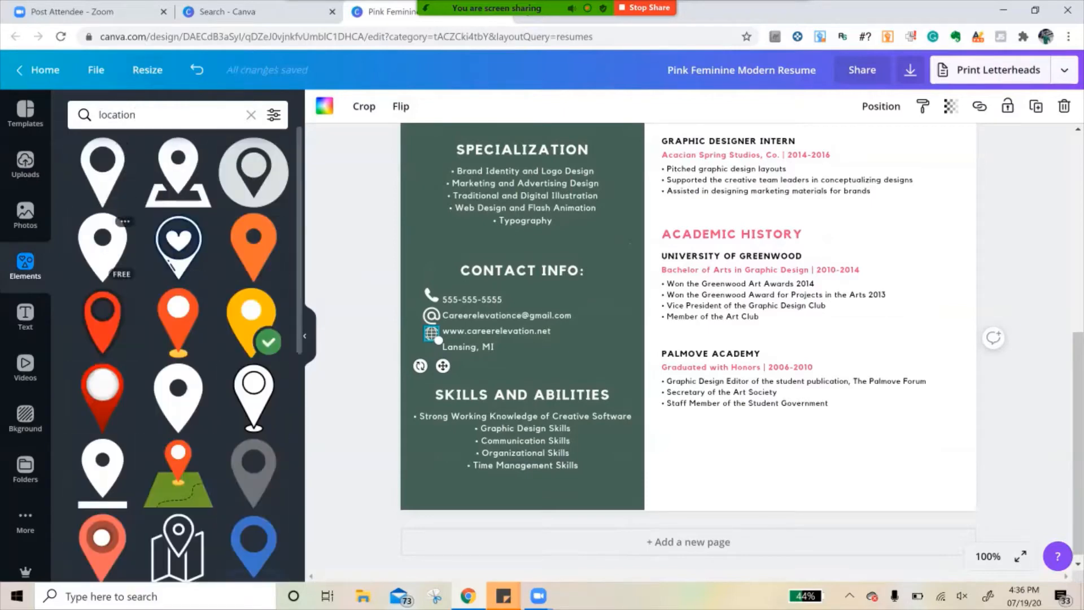
- Add the plain black location pin graphic, shrink it to icon size and place it in front of the Lansing, MI line
left_click(253, 172)
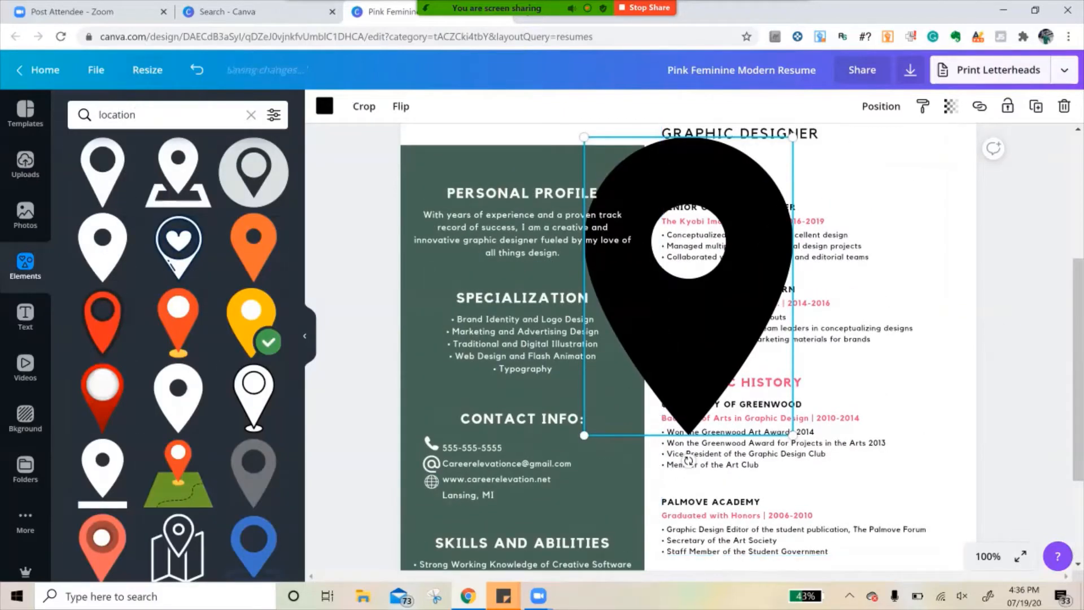
left_click_drag(794, 137, 430, 500)
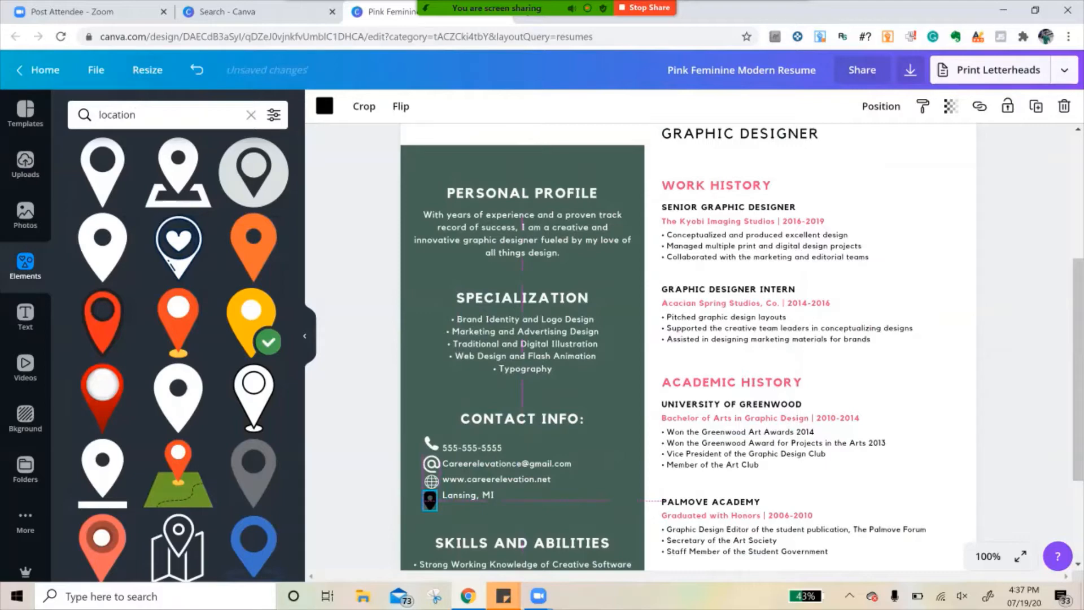
left_click_drag(430, 500, 434, 504)
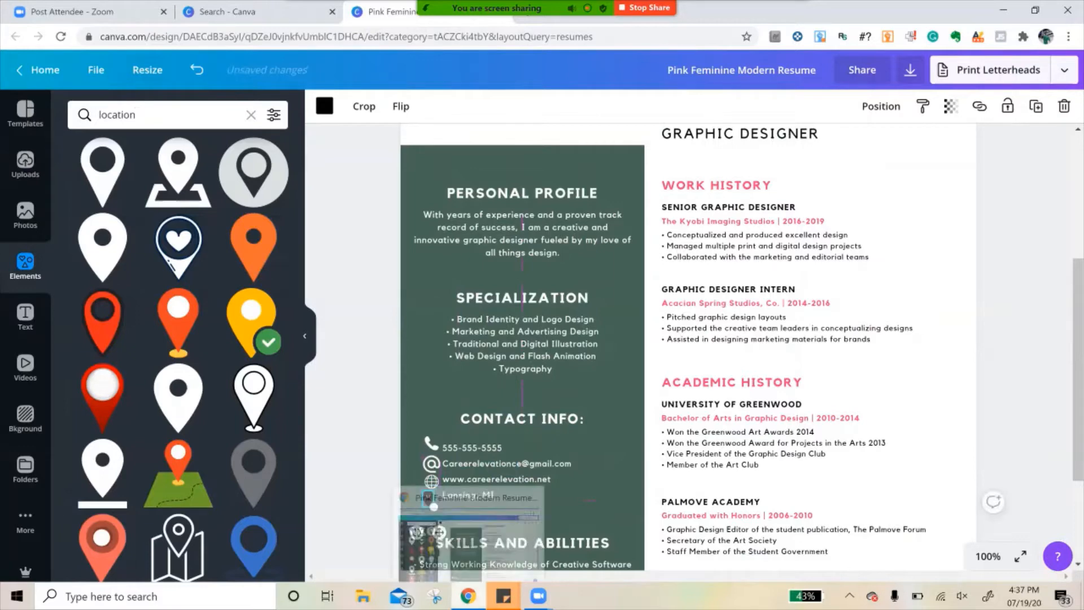
key("Left")
key("Left")
key("Left")
key("Left")
key("Left")
key("Left")
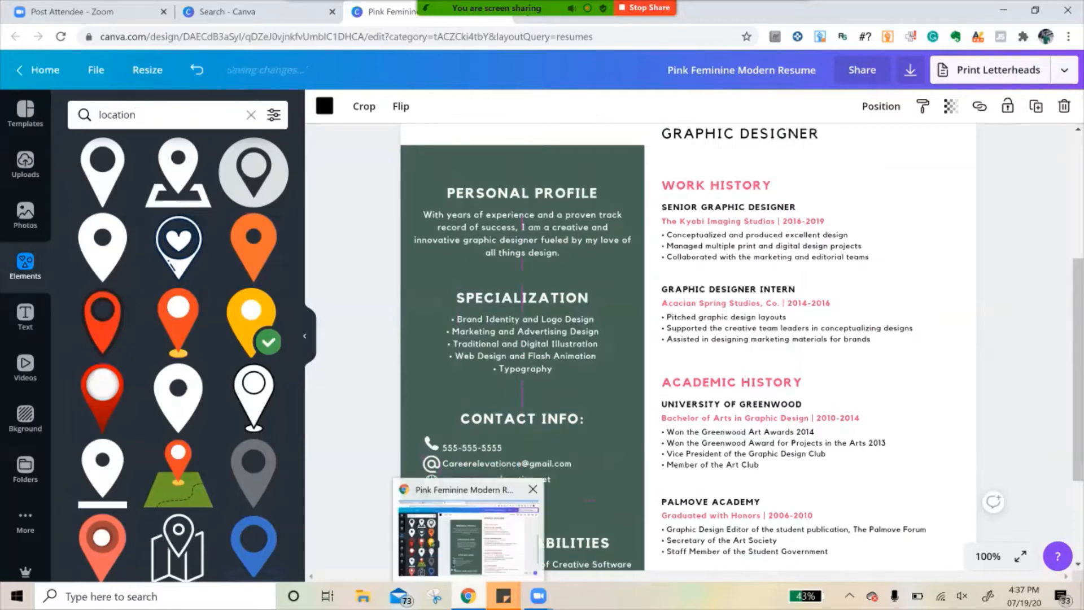
- Reposition the phone icon in front of the phone number so it is centred above the @ icon
left_click(436, 445)
left_click_drag(444, 476, 447, 476)
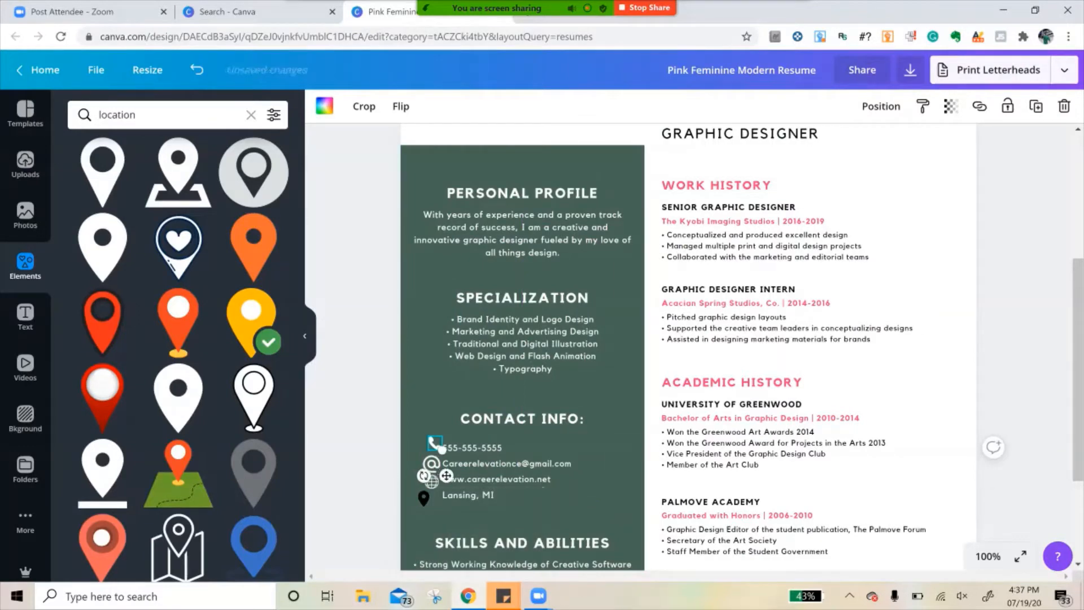
left_click(424, 499)
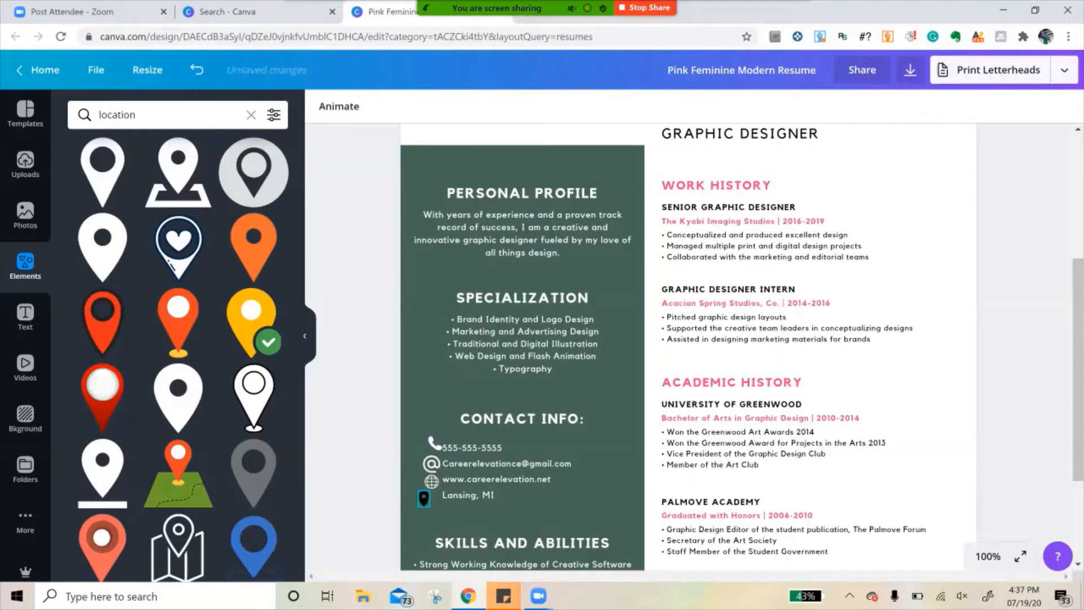
left_click(436, 444)
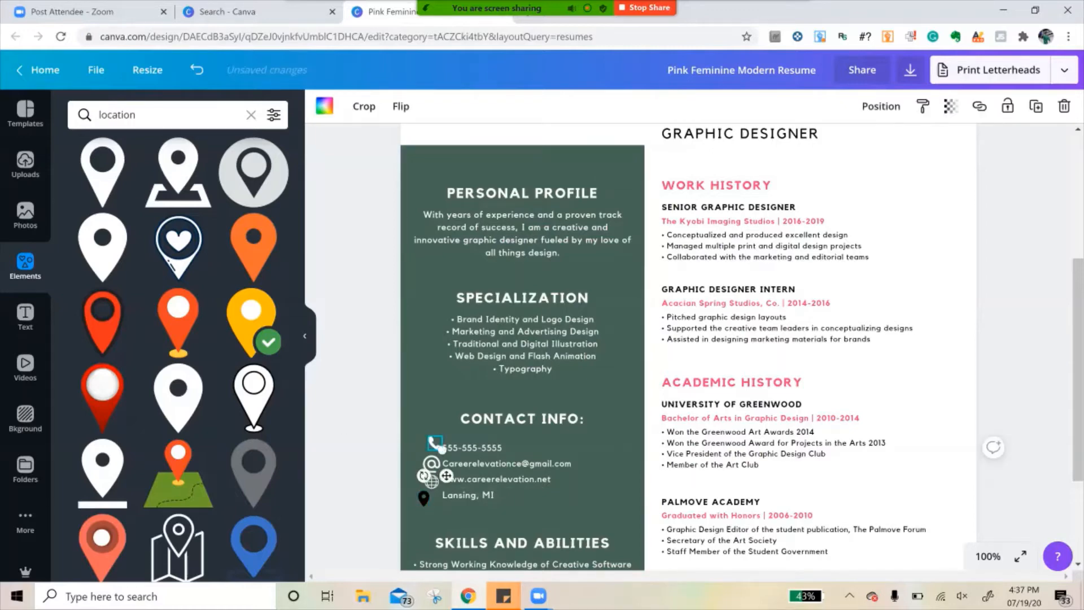
left_click_drag(446, 476, 443, 476)
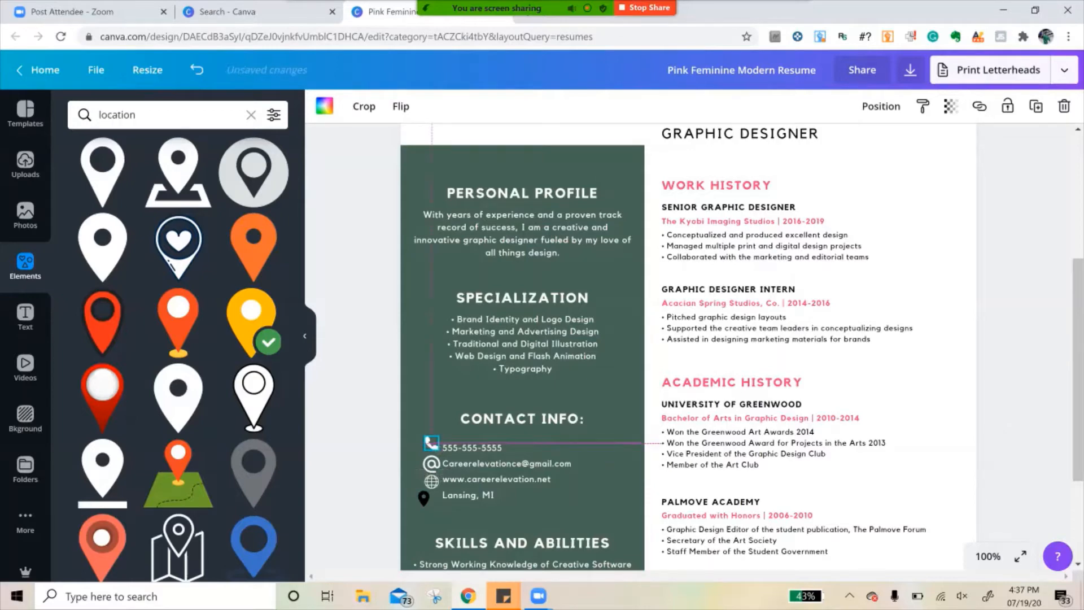
left_click_drag(443, 476, 443, 476)
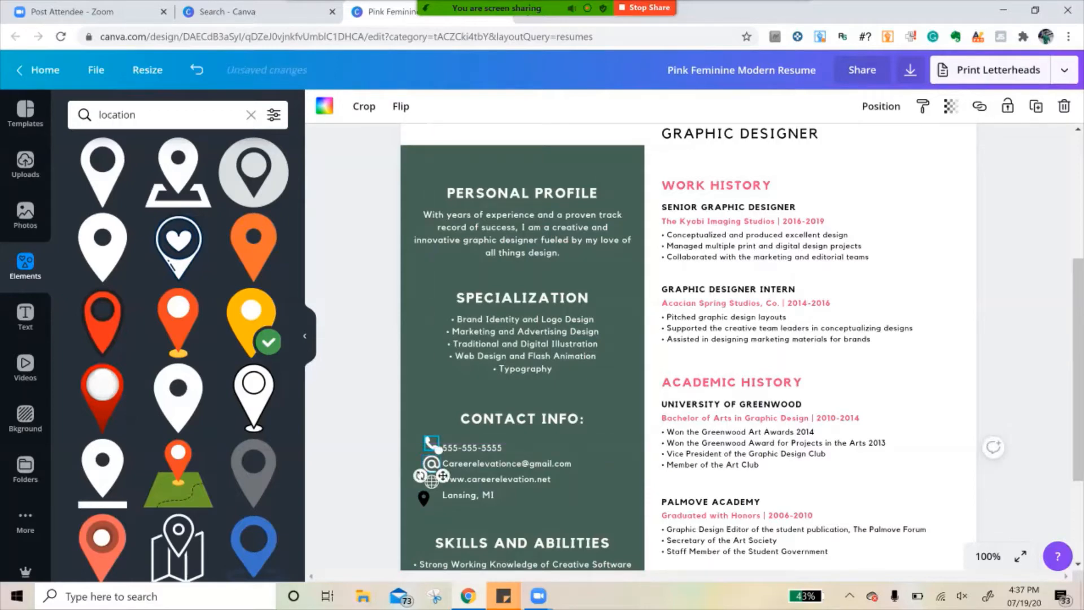
- Fine-tune the positions of the @ and globe icons in front of the e-mail and website lines
left_click(431, 463)
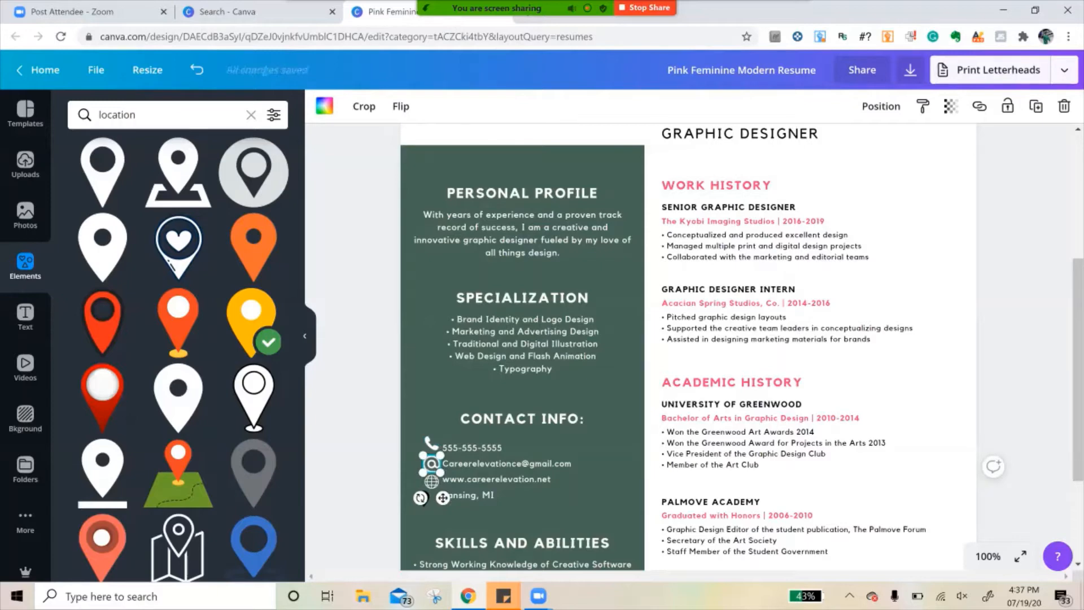
left_click_drag(443, 498, 443, 497)
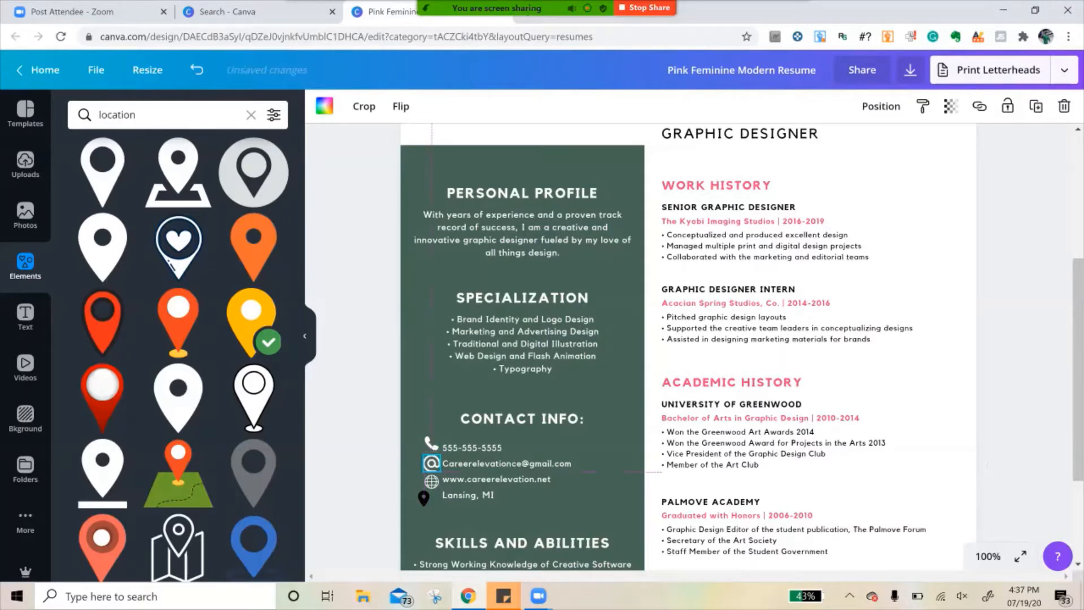
left_click(431, 481)
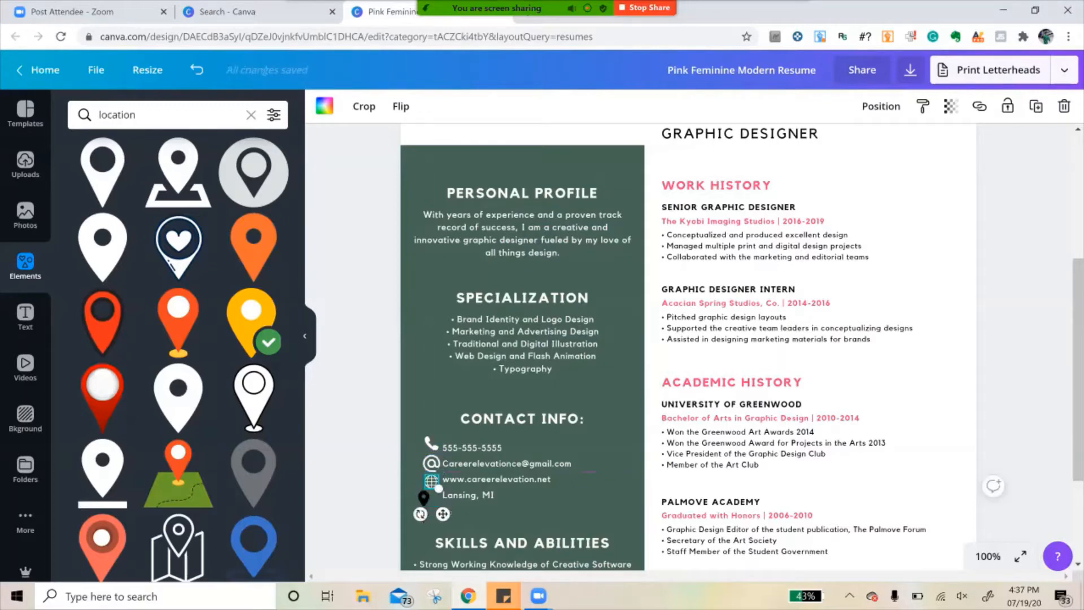
left_click_drag(442, 514, 441, 515)
left_click(433, 497)
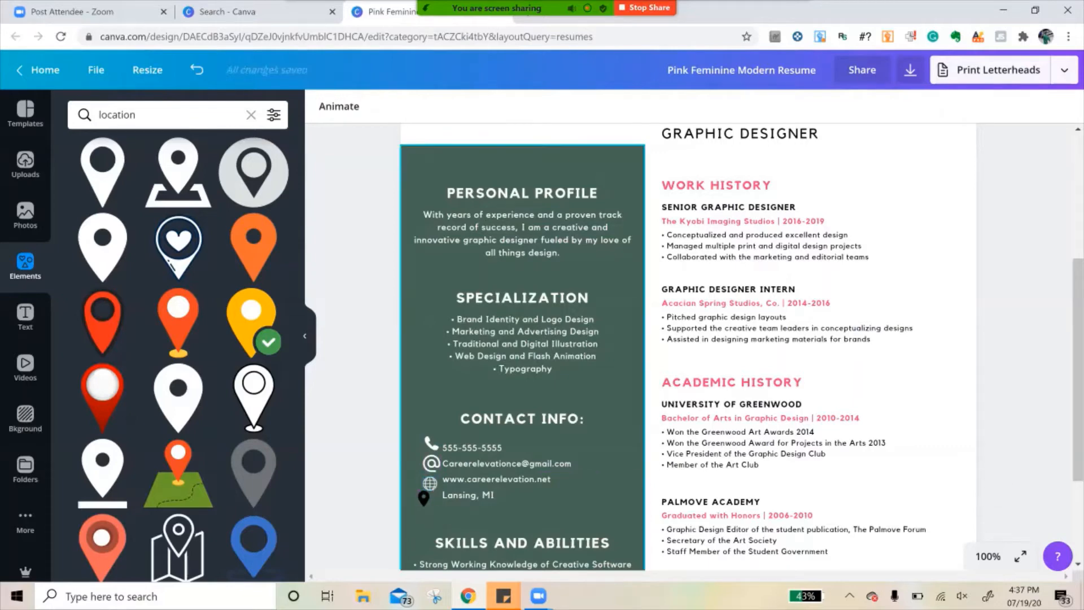
- Move the location pin directly under the globe icon and nudge the globe up level with the website line
left_click(428, 504)
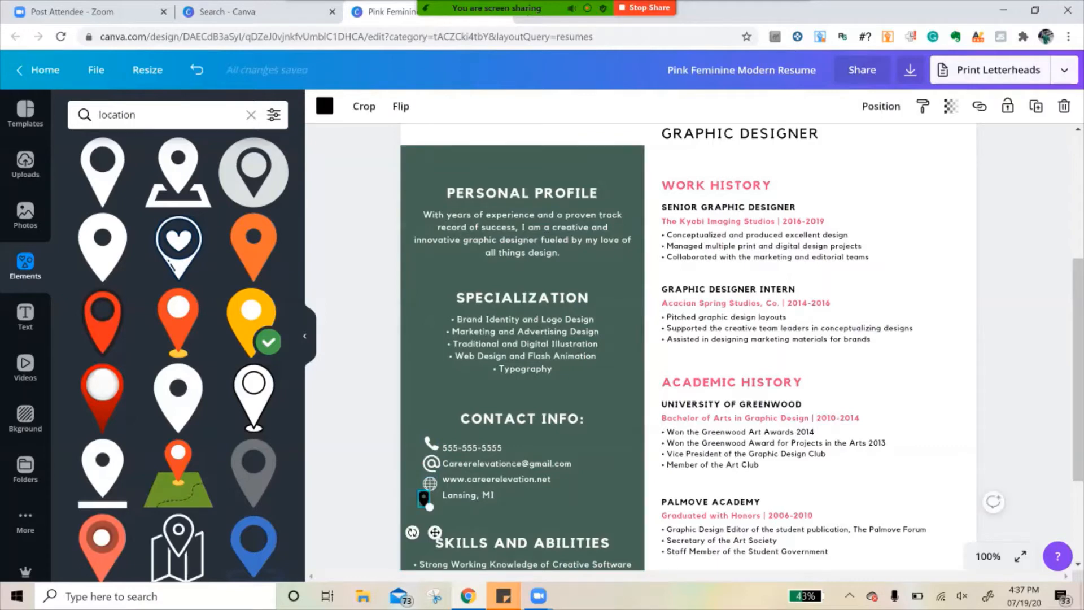
left_click_drag(424, 499, 430, 500)
left_click(430, 483)
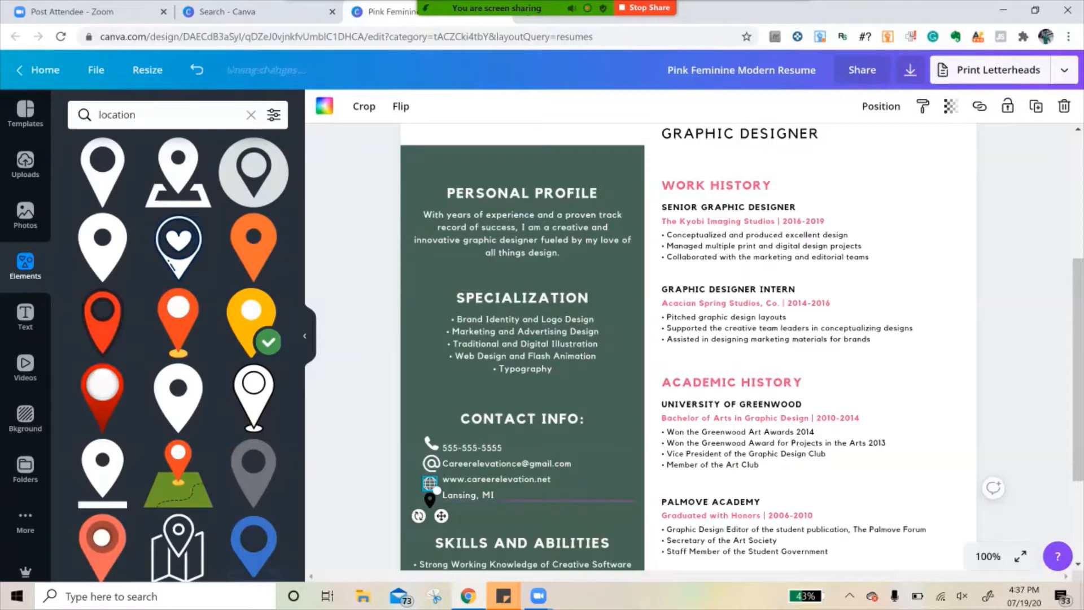
key("Up")
key("Up")
key("Up")
- Recolor the location pin white to match the other contact icons, and deselect it
left_click(430, 499)
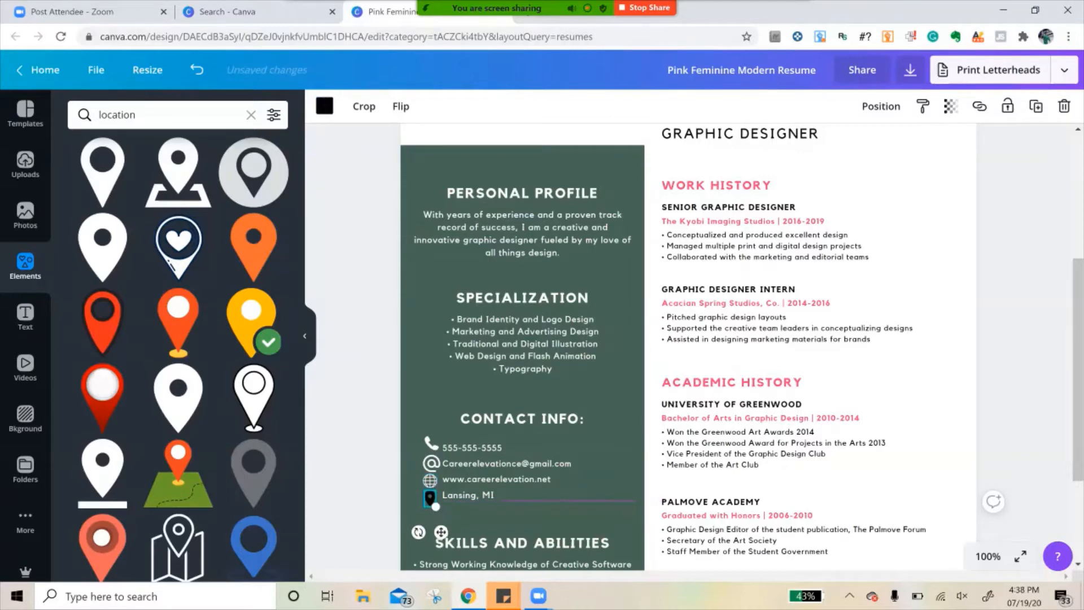
left_click(325, 106)
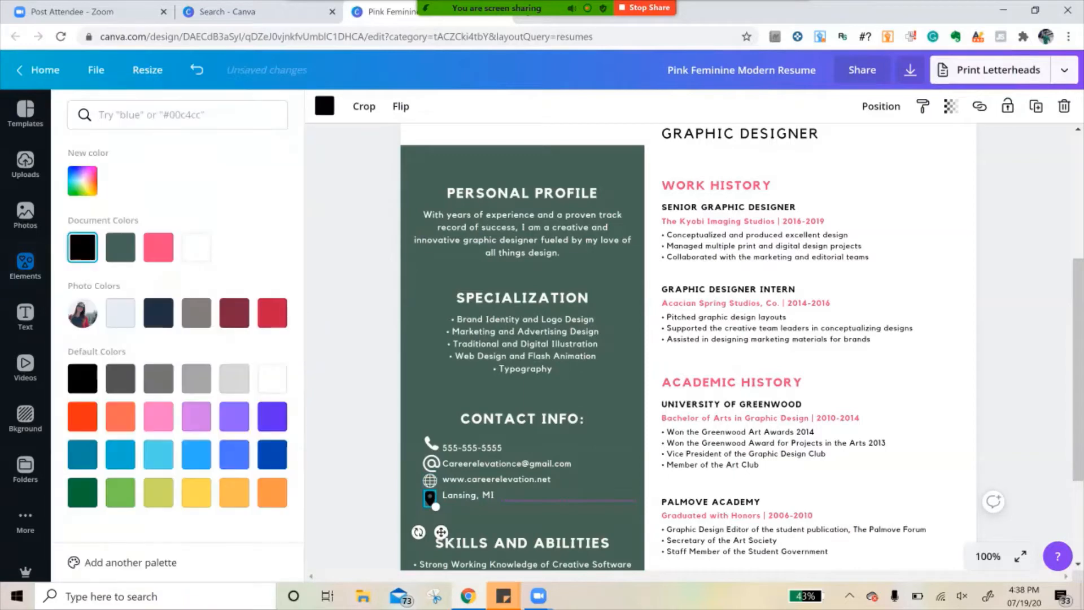
left_click(197, 248)
scroll(523, 346, "down", 1)
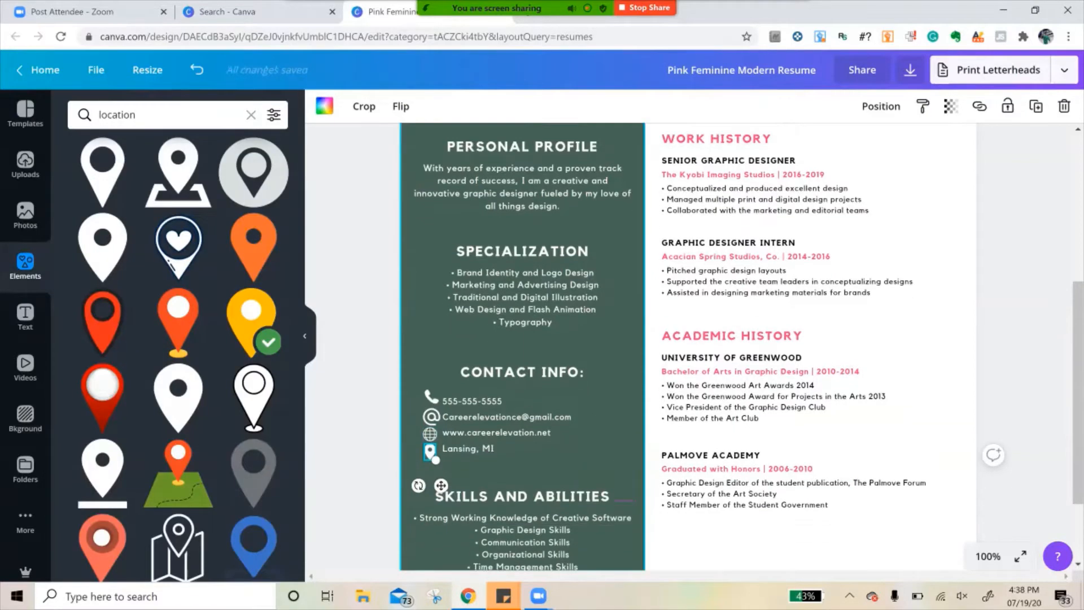
scroll(522, 346, "down", 1)
left_click(354, 361)
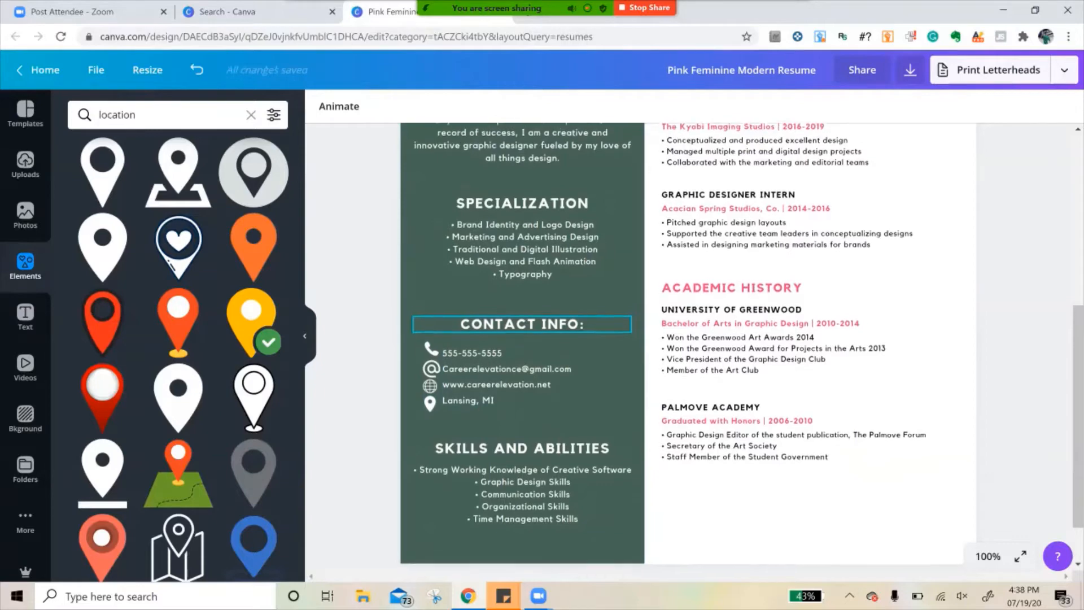
- Change the font of the PERSONAL PROFILE heading to Belleza
scroll(522, 316, "up", 2)
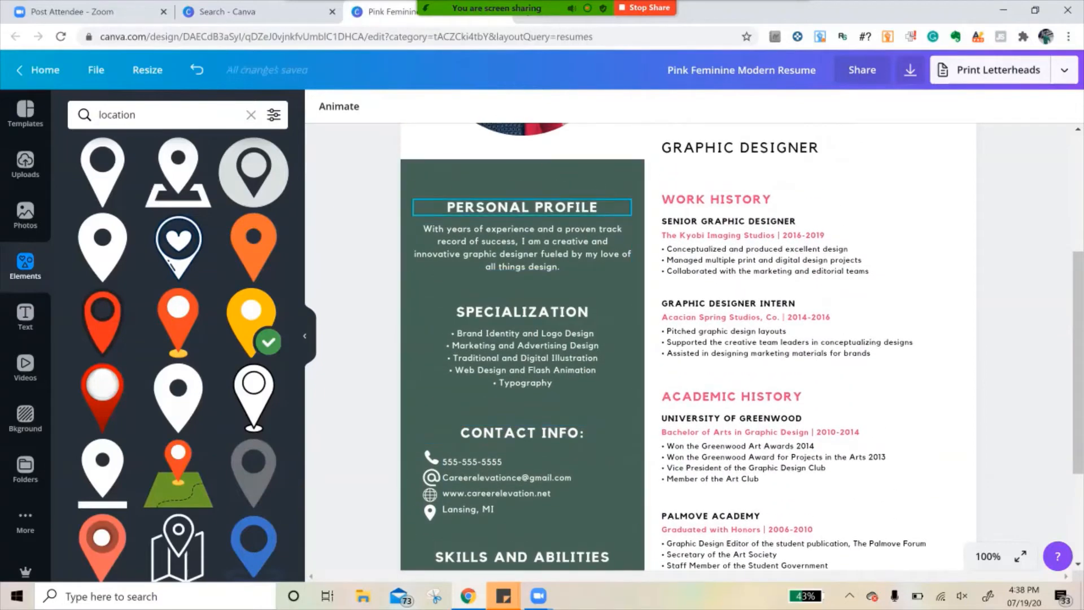
left_click(523, 207)
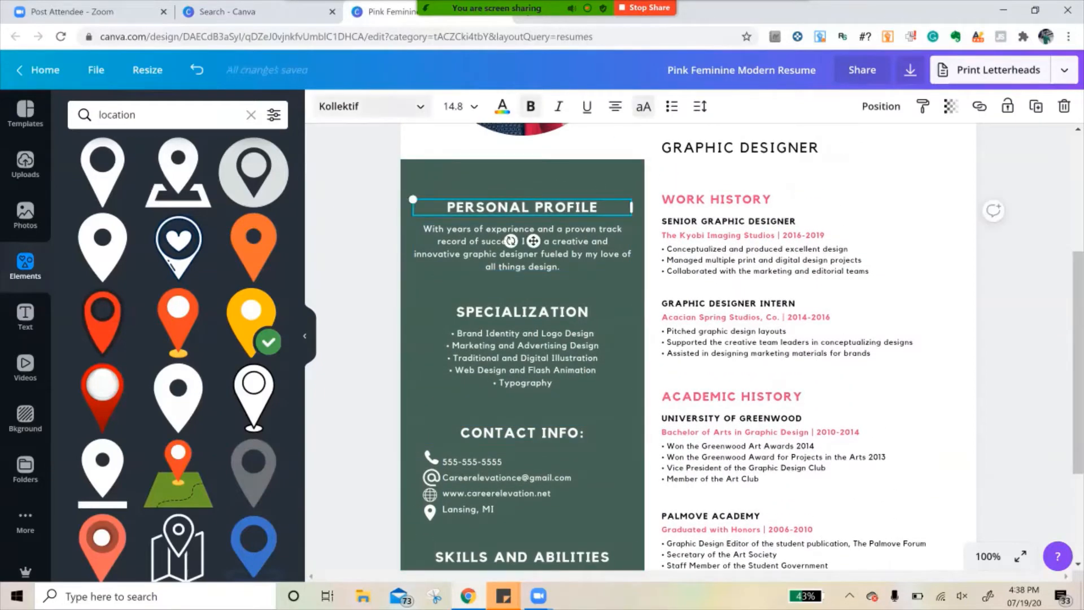
left_click(370, 106)
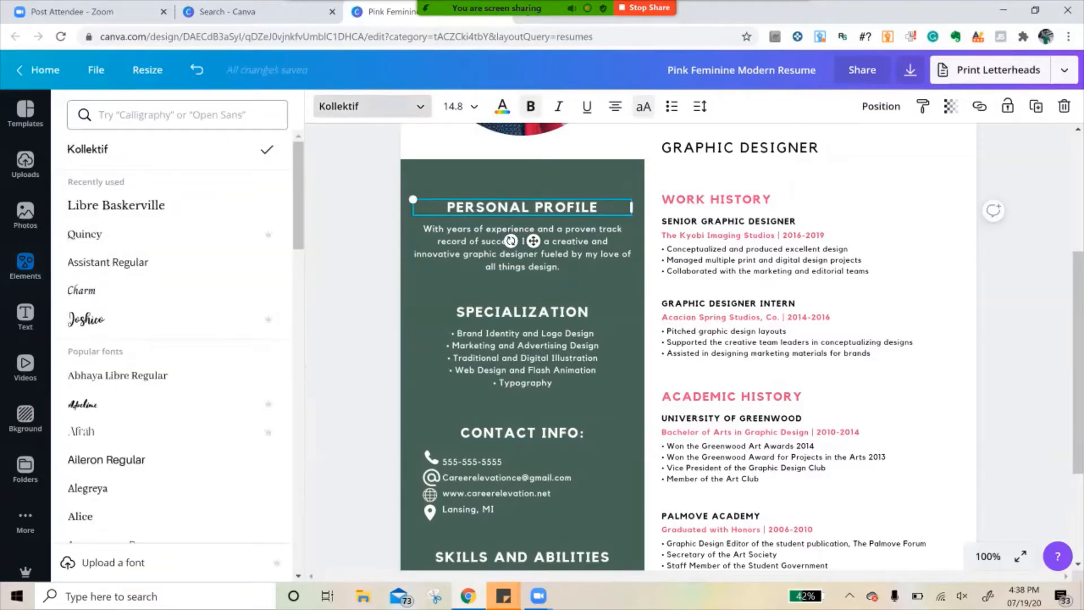
scroll(169, 220, "down", 10)
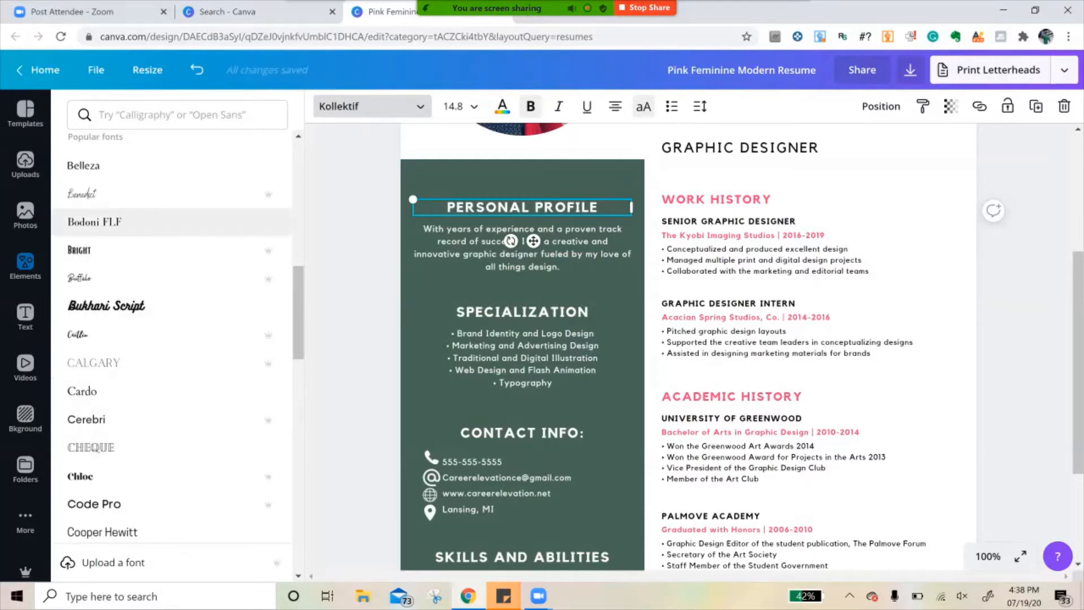
scroll(169, 223, "up", 1)
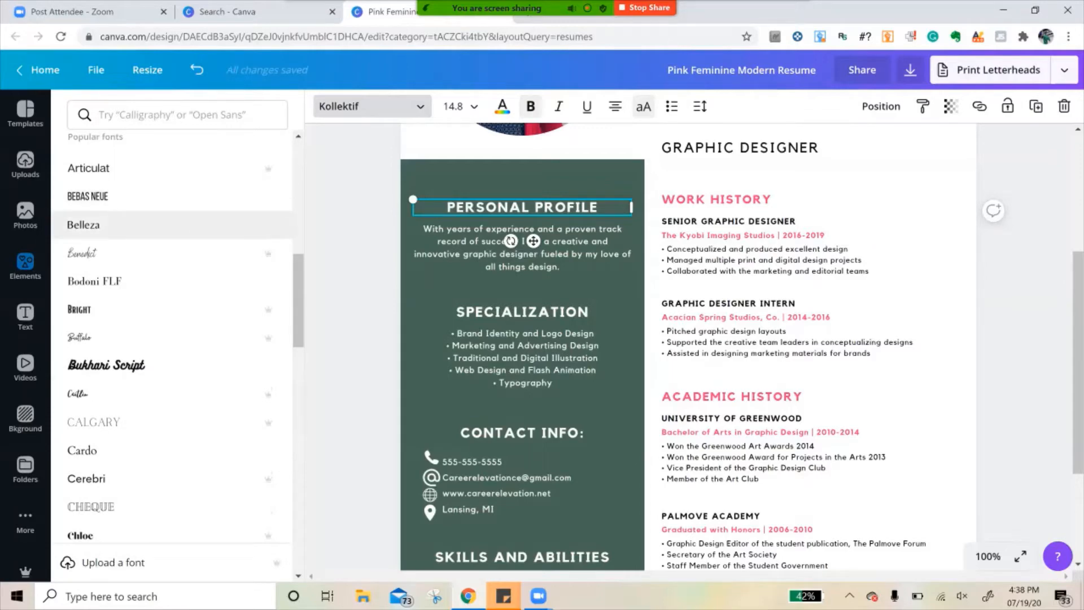
left_click(113, 225)
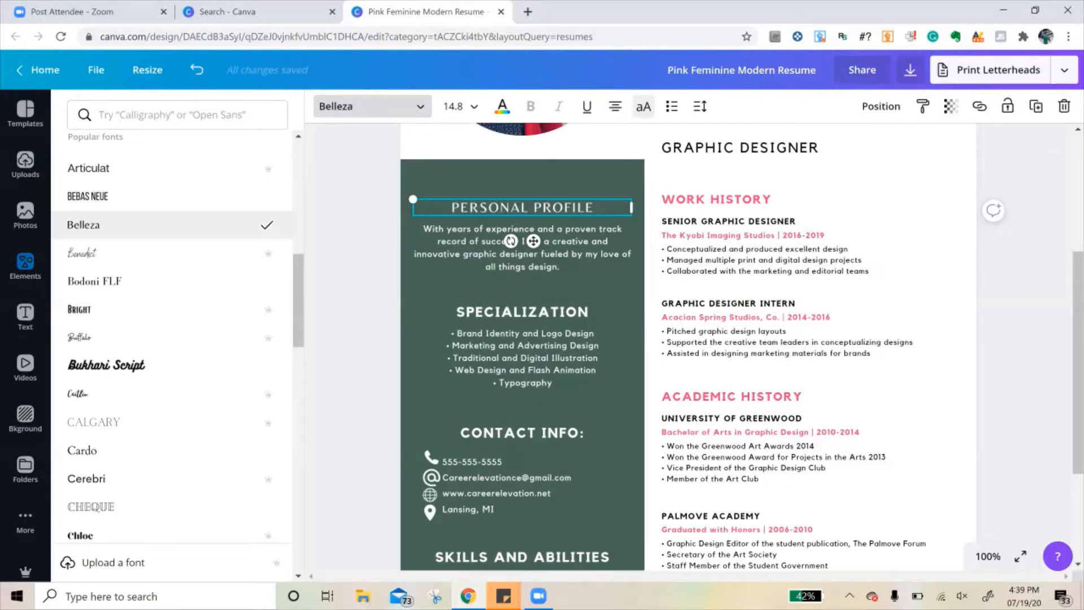
- Review the whole resume, from the photo and name down to the contact, skills and academic sections
scroll(172, 338, "up", 3)
scroll(687, 260, "up", 4)
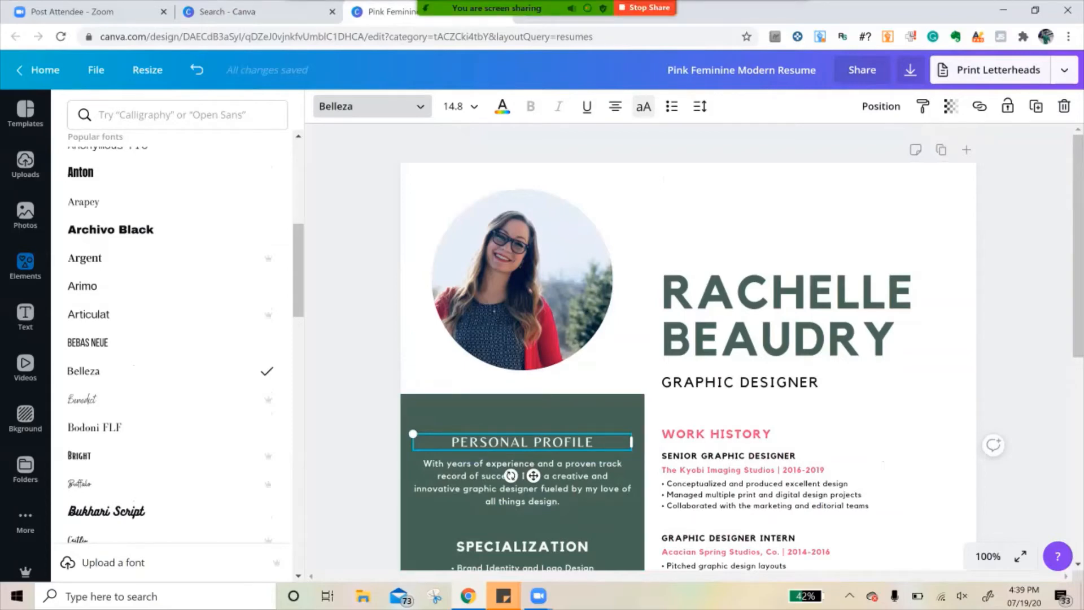
scroll(742, 353, "down", 2)
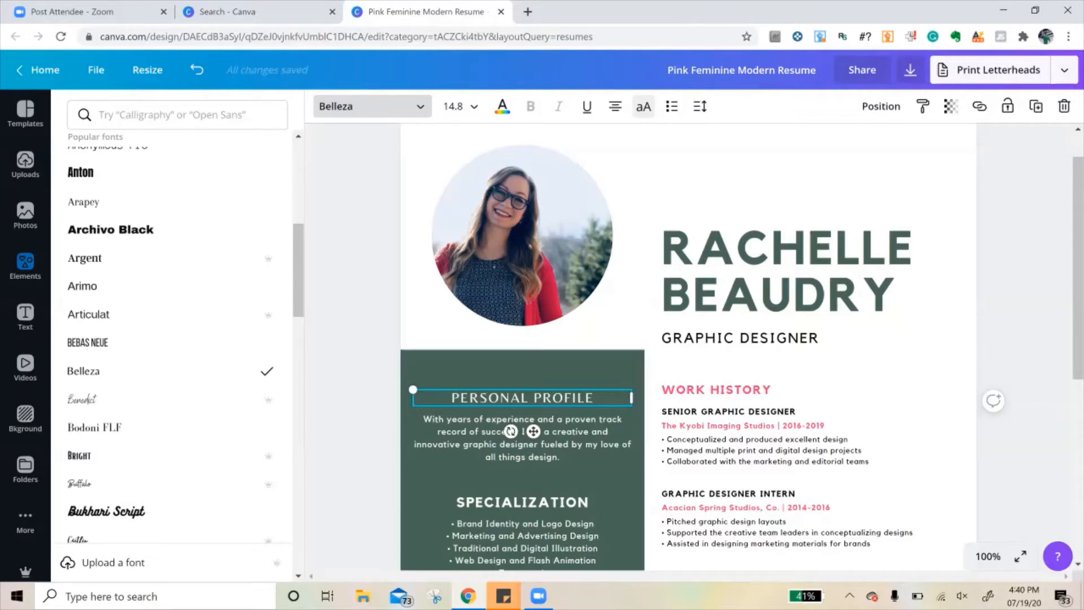
scroll(790, 367, "down", 1)
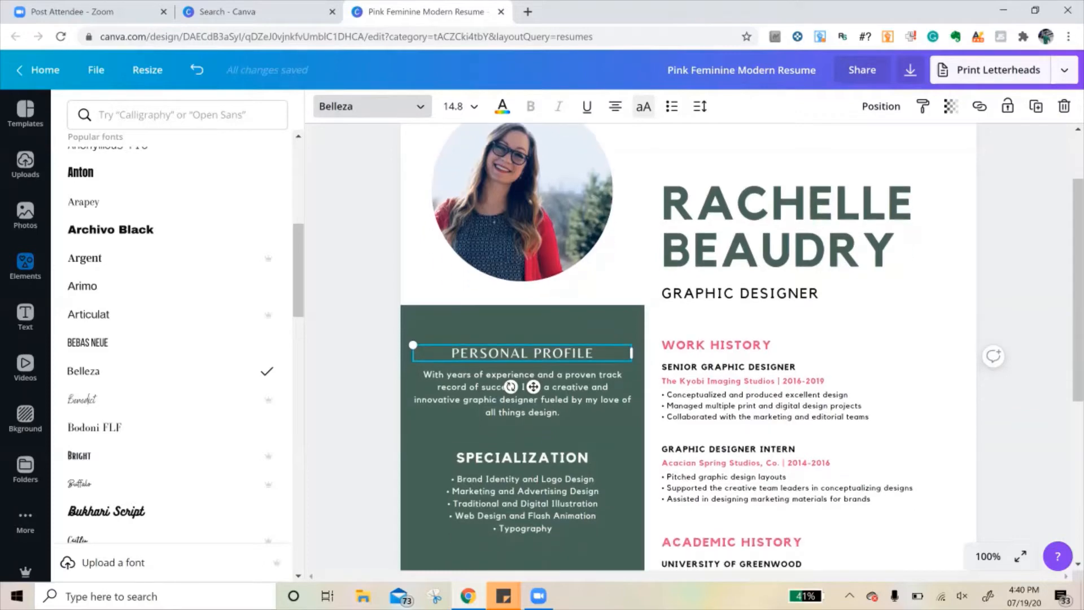
scroll(678, 339, "up", 1)
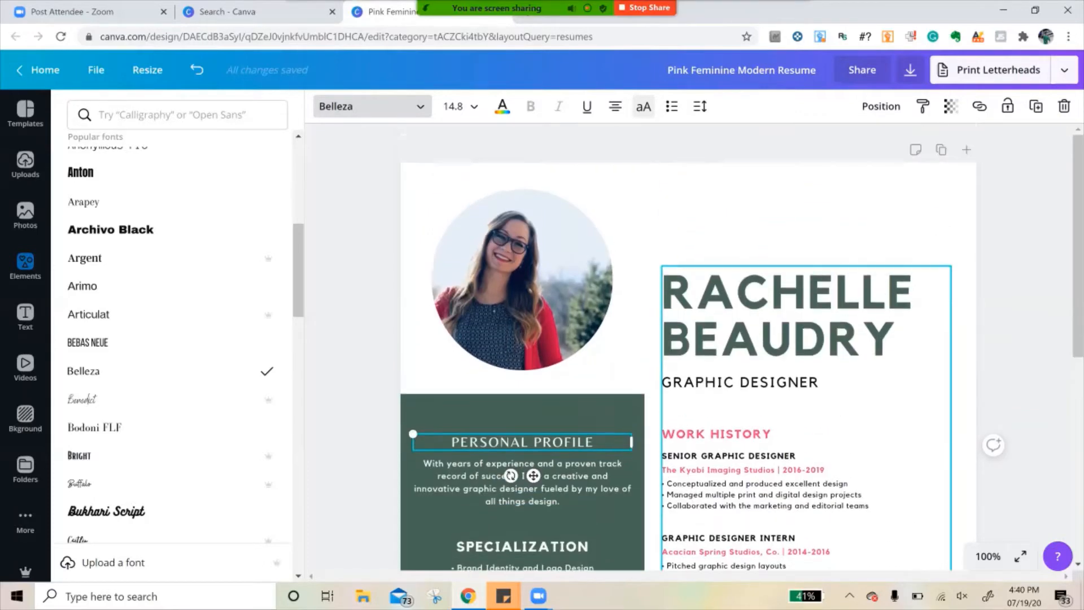
scroll(678, 339, "down", 5)
scroll(677, 339, "down", 1)
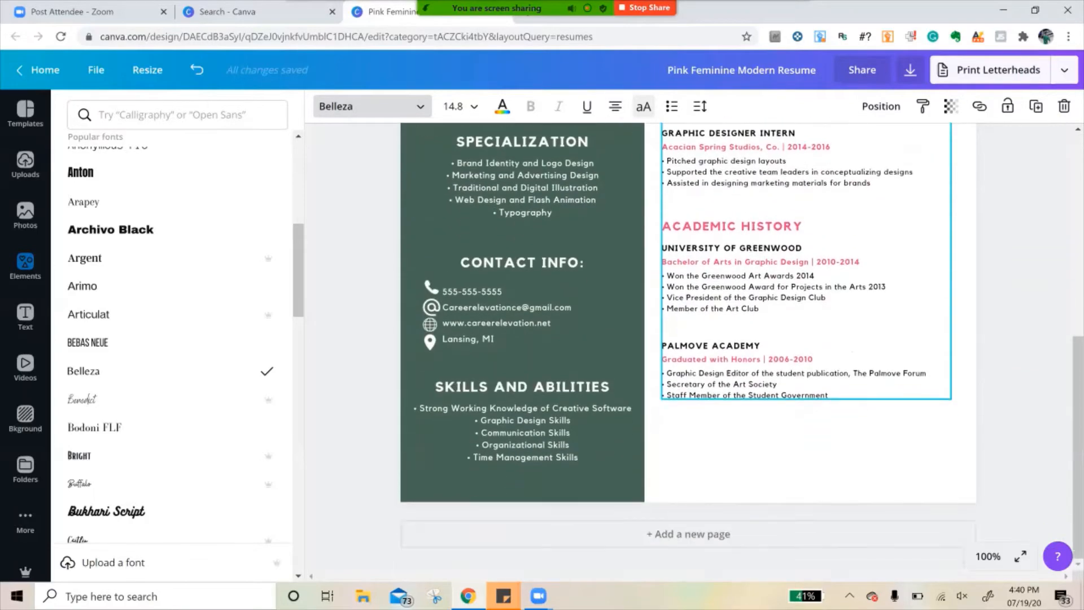
scroll(678, 338, "up", 5)
- Enlarge the grouped block of name, job title, work history and academic history toward the page's upper and lower edges
left_click(717, 365)
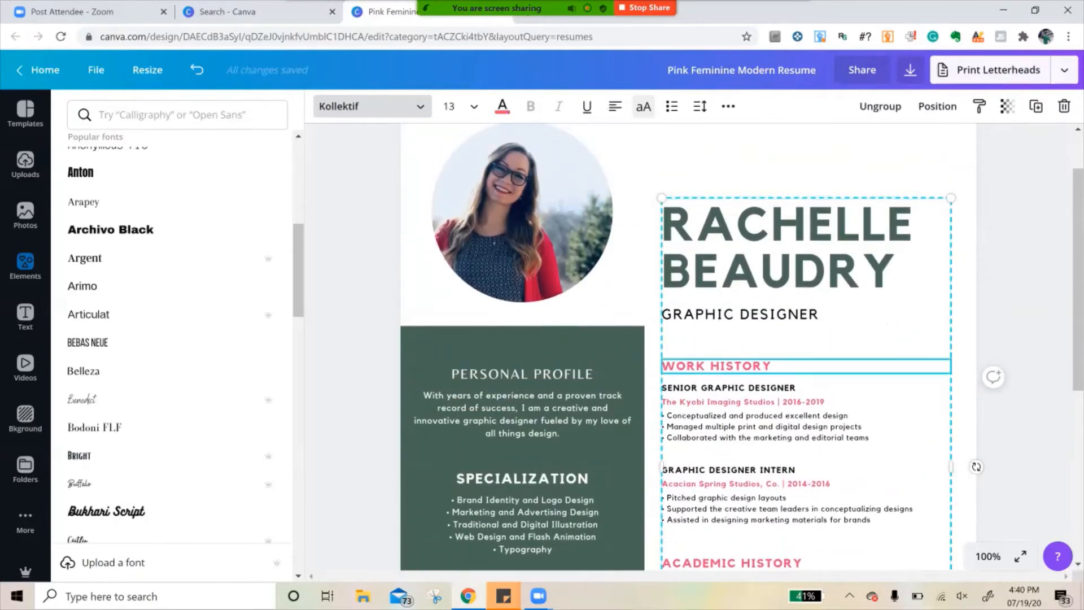
left_click(988, 556)
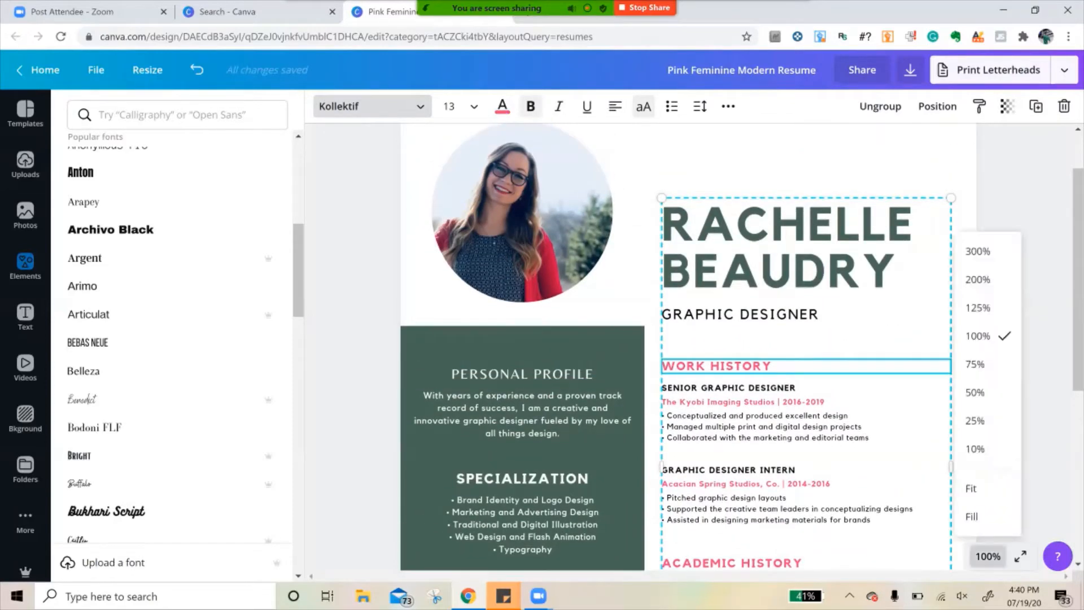
left_click(975, 392)
left_click(740, 239)
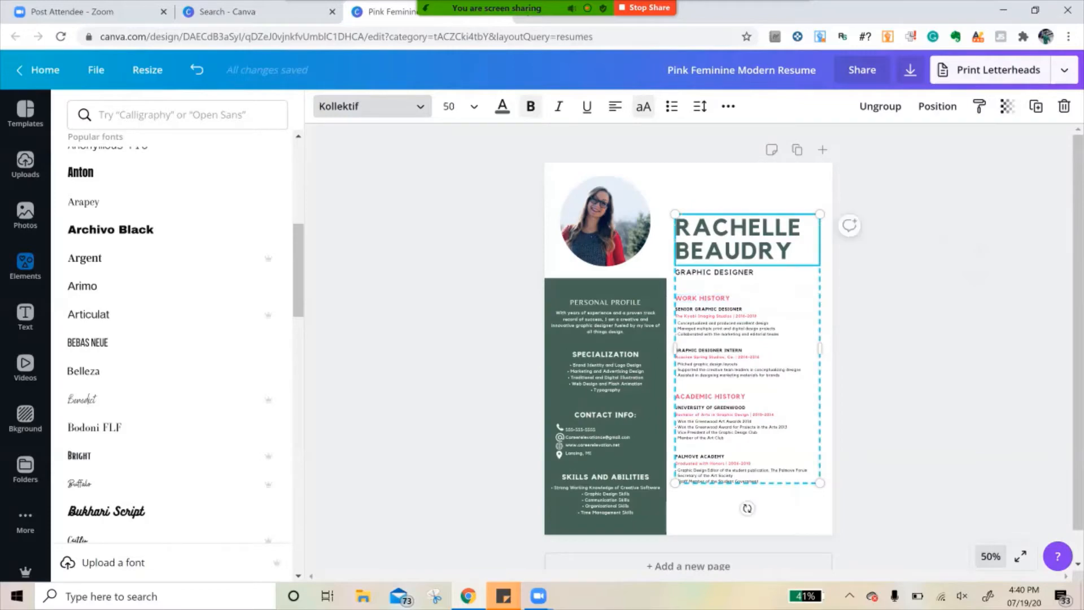
left_click_drag(820, 215, 843, 170)
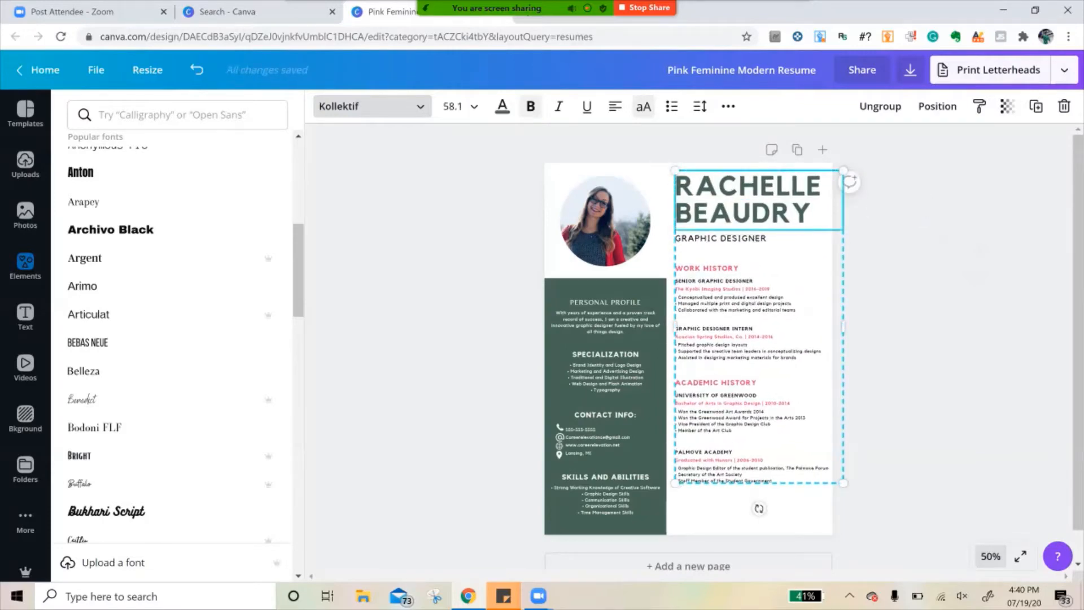
left_click_drag(843, 483, 863, 520)
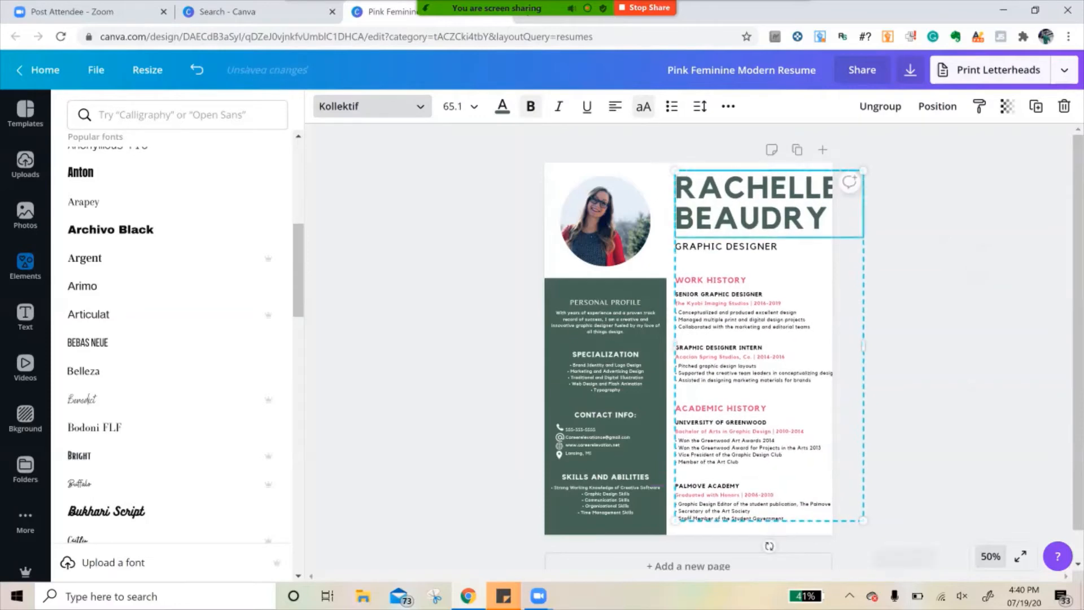
- Narrow, scale down and reposition the grouped block so it fits inside the page with the name on two lines, and deselect it
left_click_drag(863, 346, 825, 346)
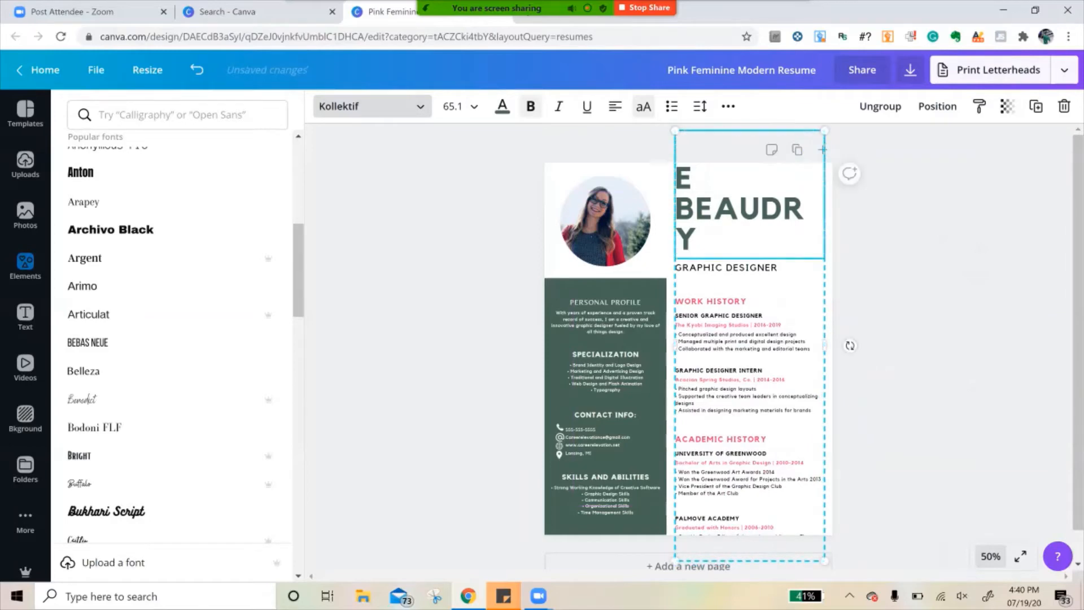
left_click_drag(825, 562, 803, 500)
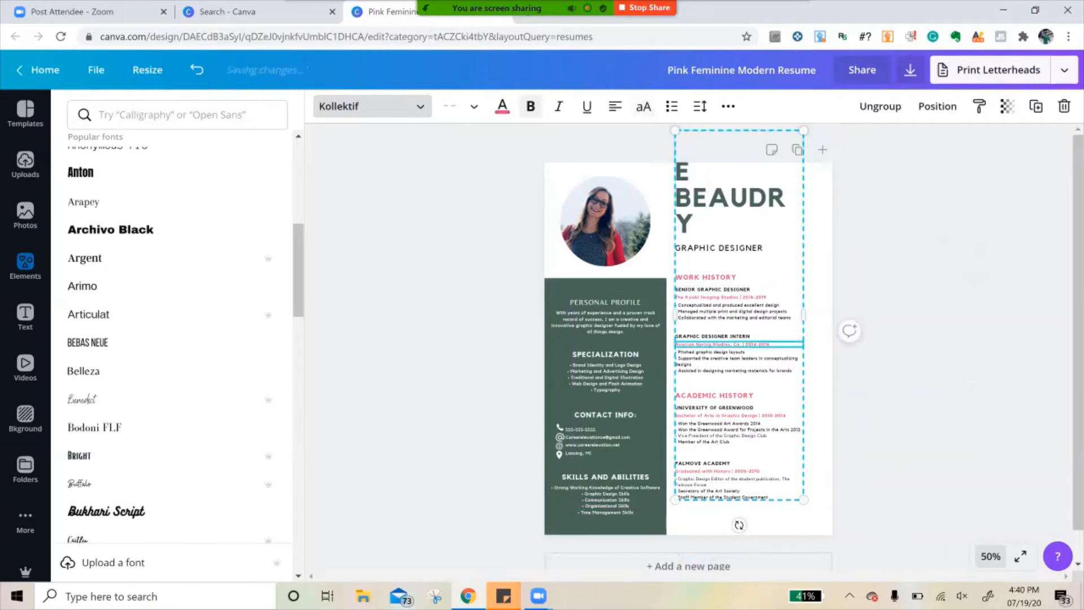
left_click_drag(739, 344, 745, 376)
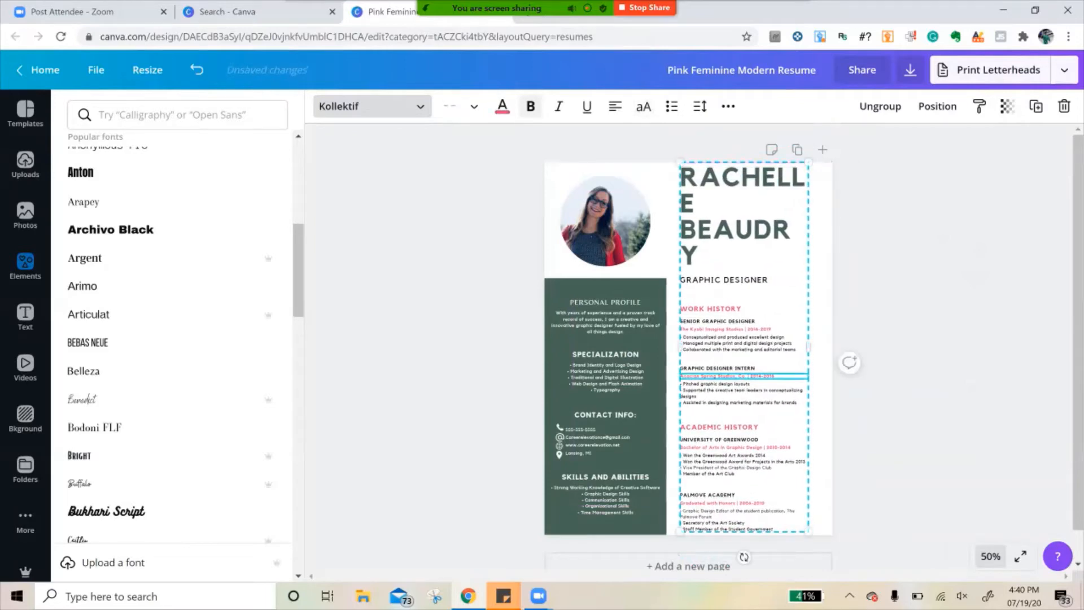
left_click_drag(808, 347, 822, 346)
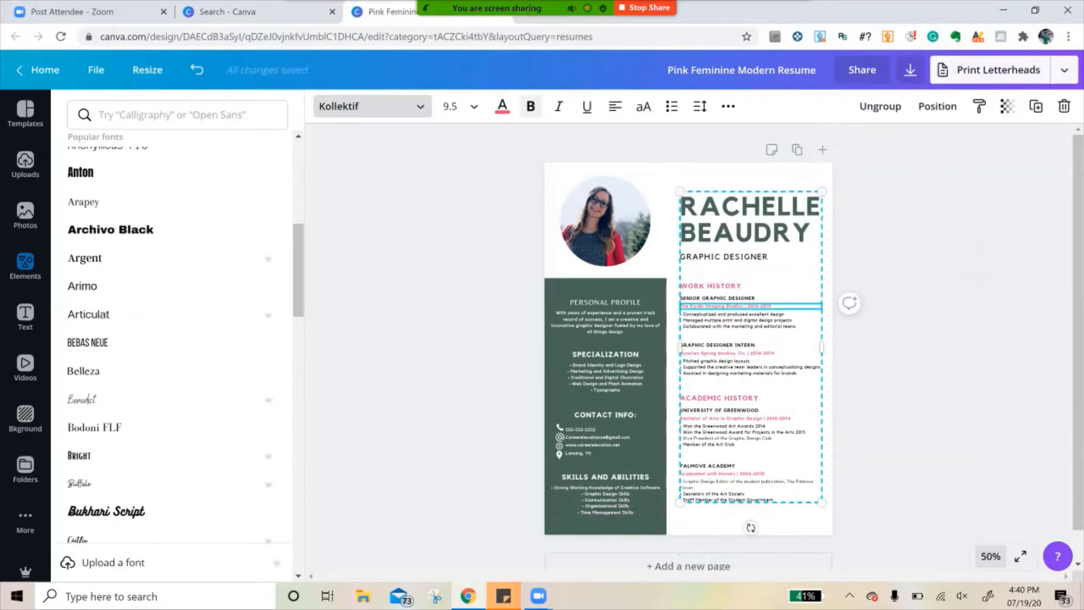
left_click(932, 316)
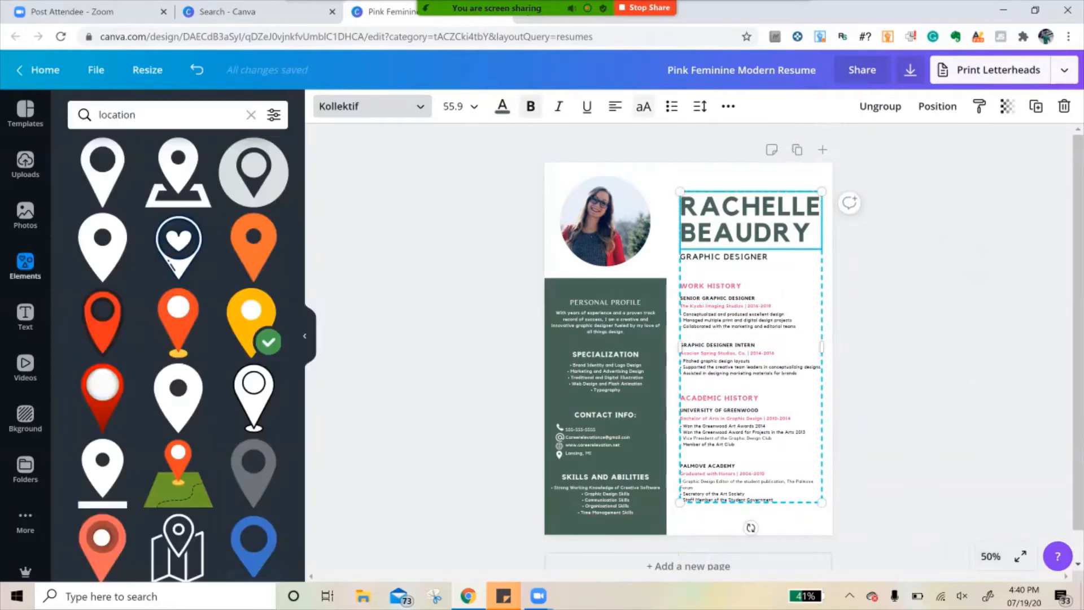
left_click(932, 316)
- Ungroup the name, job title and history block into separate text elements, and deselect them
left_click(751, 346)
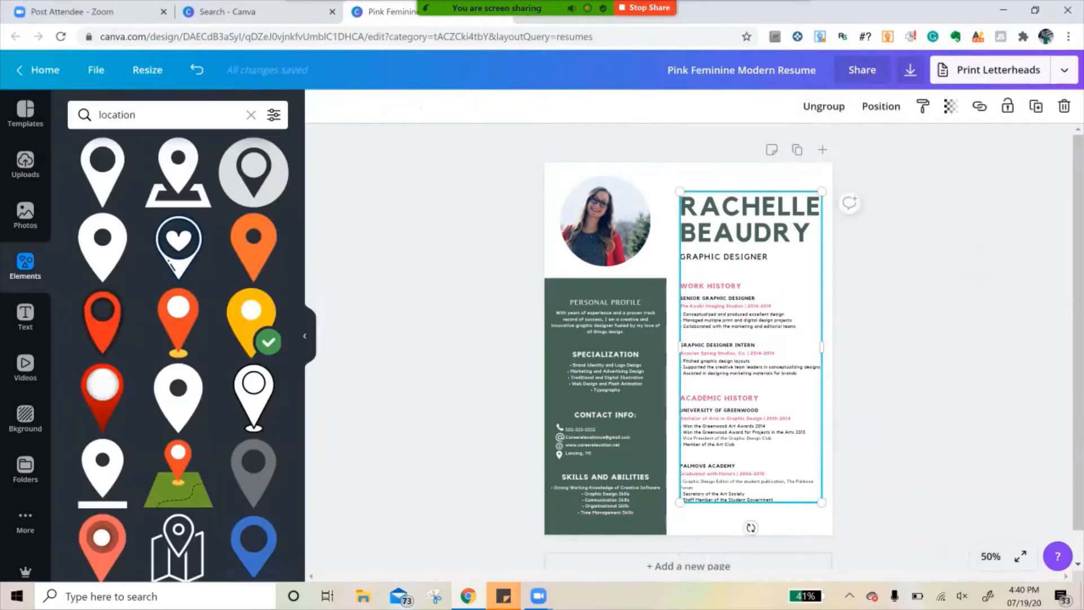
left_click(823, 106)
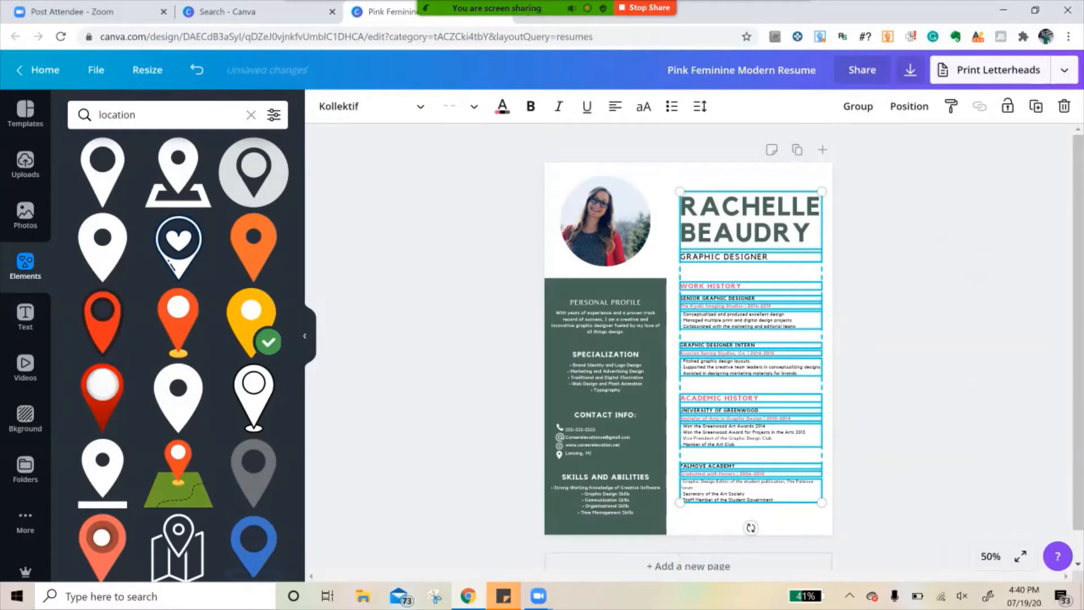
right_click(991, 556)
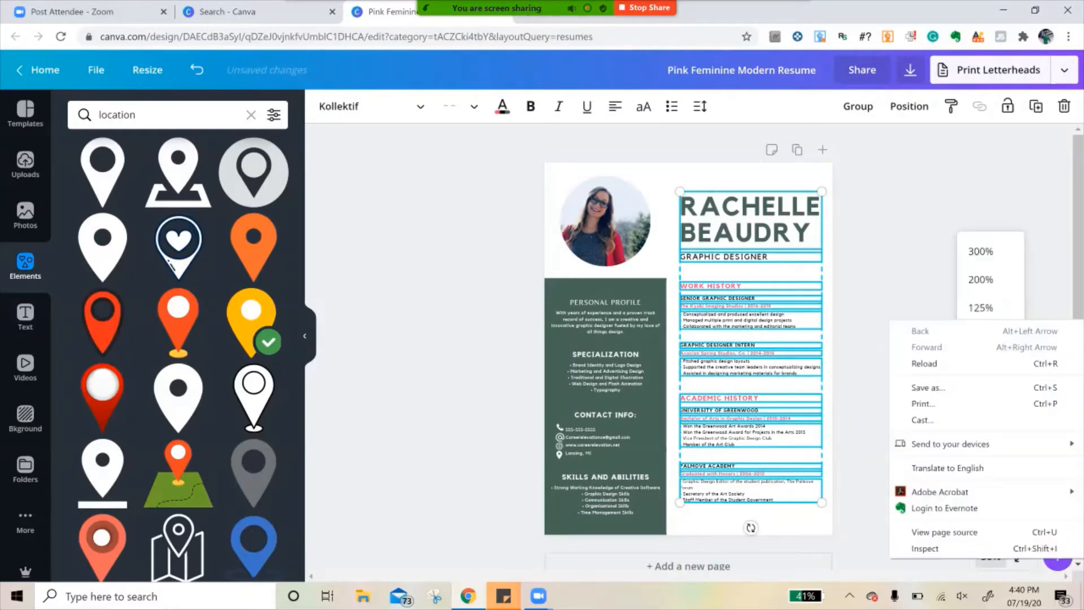
left_click(873, 480)
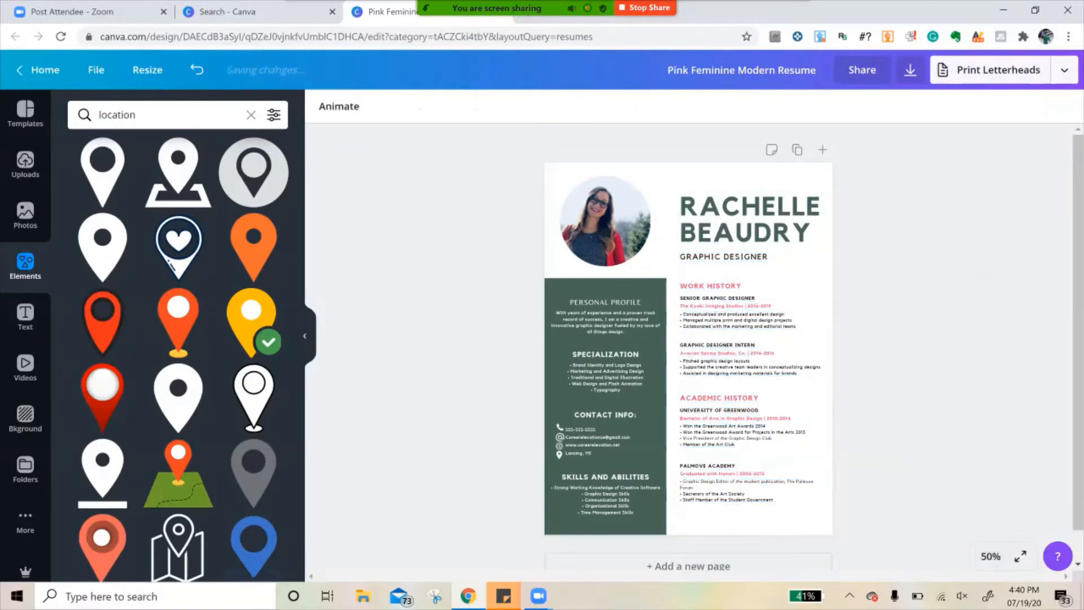
- Replace the large name heading with the resume owner's full name in capitals
left_click(991, 556)
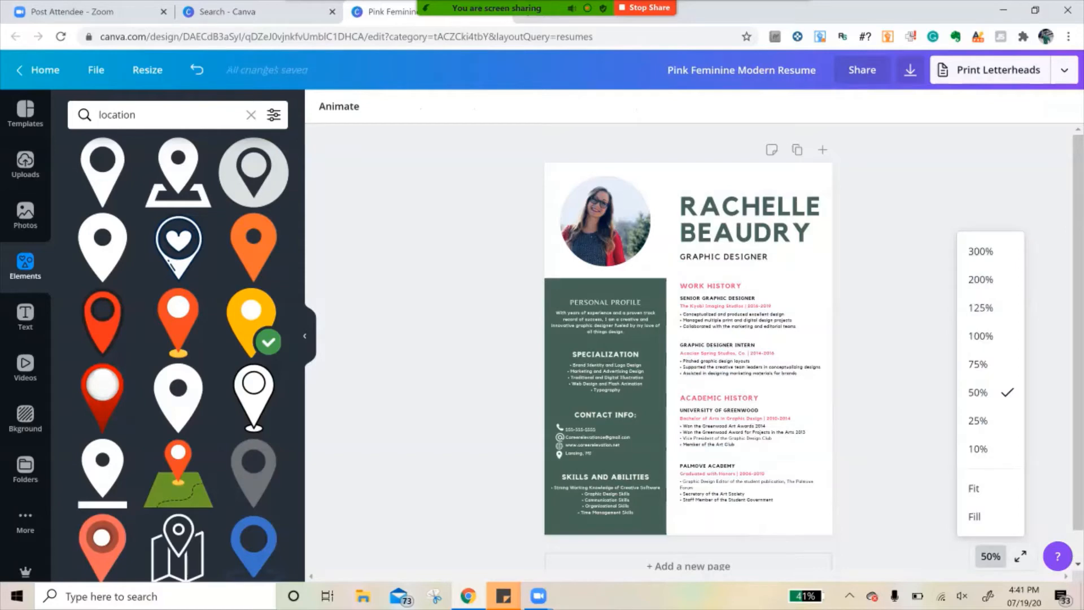
left_click(980, 336)
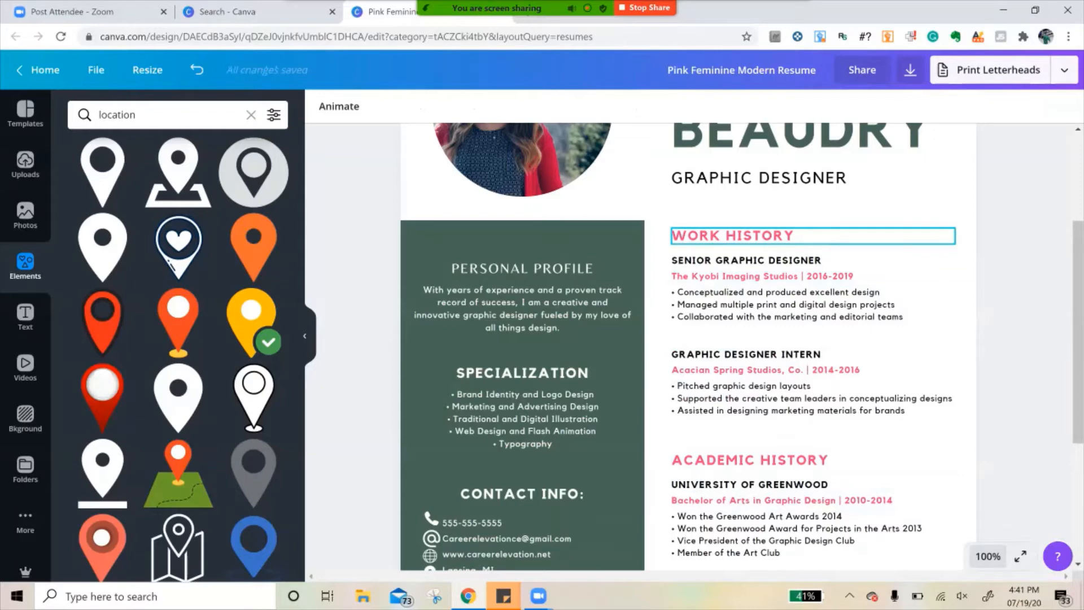
scroll(813, 236, "up", 3)
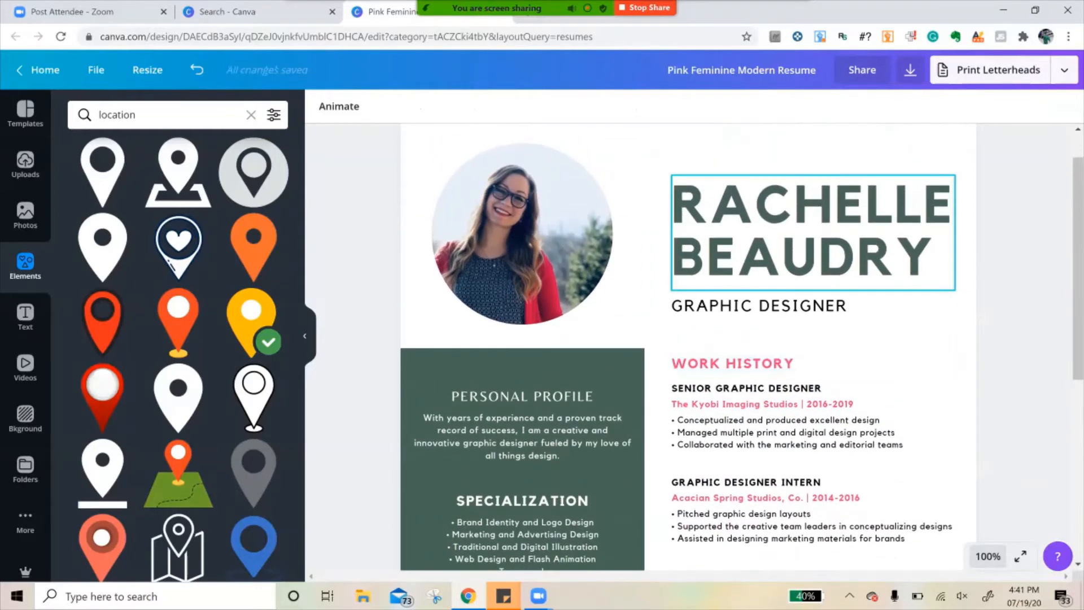
left_click(782, 258)
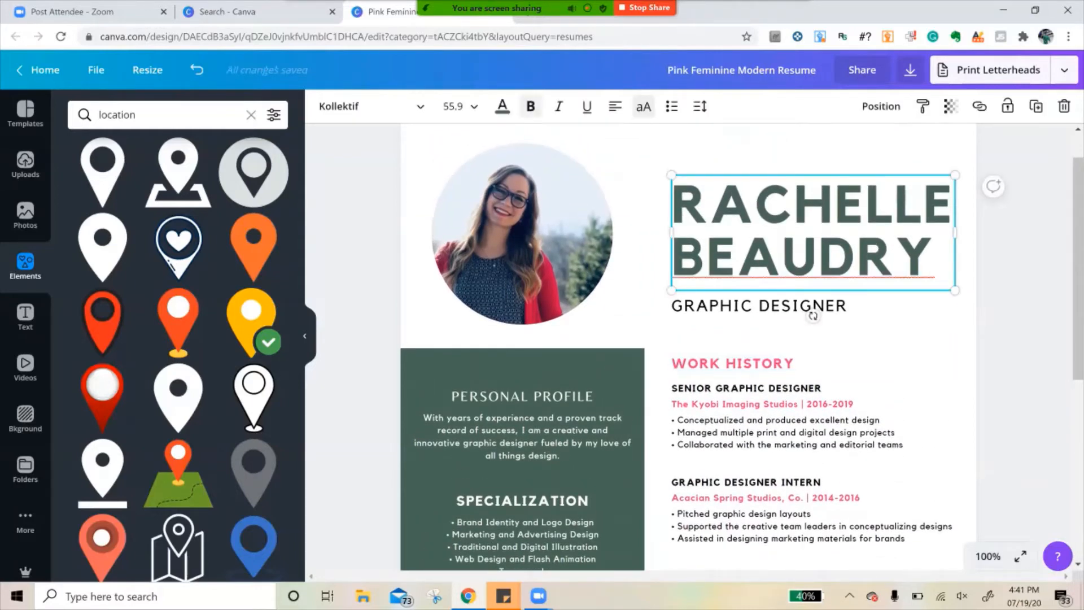
triple_click(783, 259)
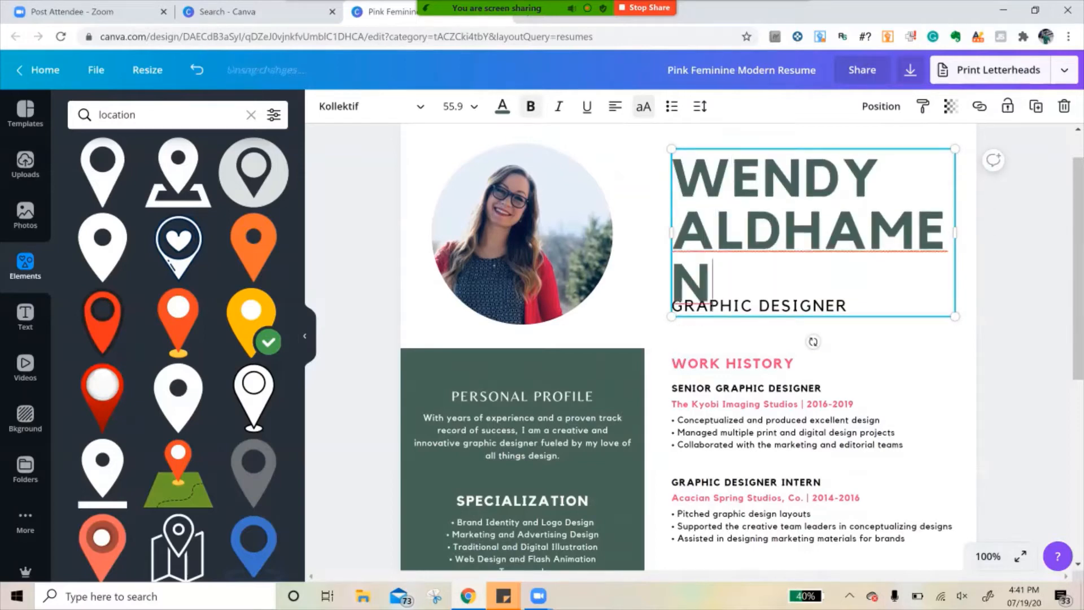
- Widen the name heading's text box so the surname fits on one line, and position it beside the photo above the job title
mouse_move(954, 232)
left_mouse_down()
mouse_move(958, 248)
mouse_move(999, 257)
mouse_move(960, 249)
mouse_move(960, 235)
left_mouse_up()
scroll(692, 346, "up", 1)
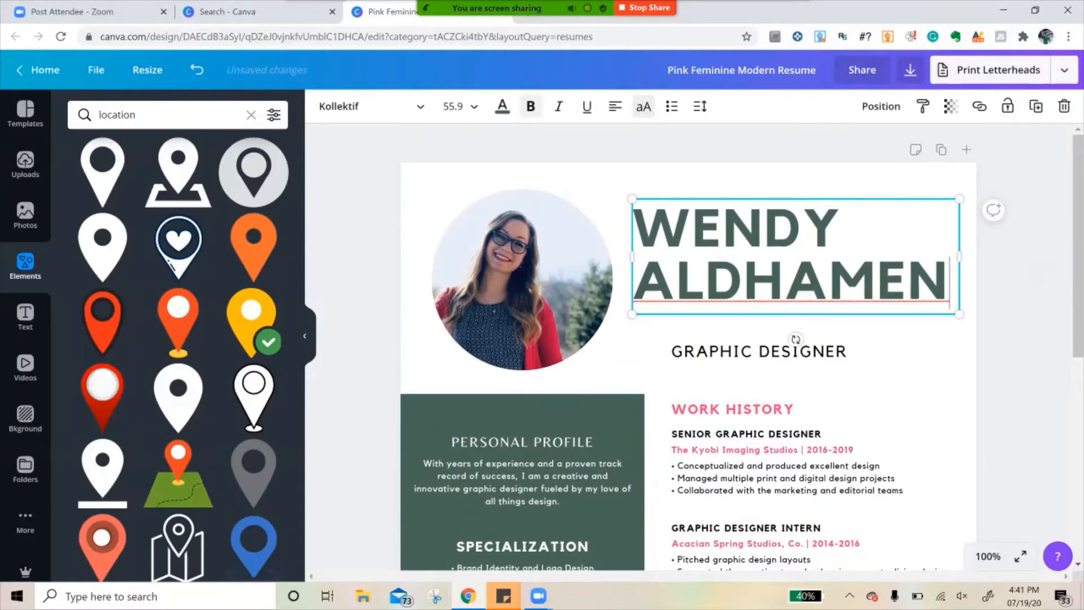
left_click_drag(796, 257, 795, 253)
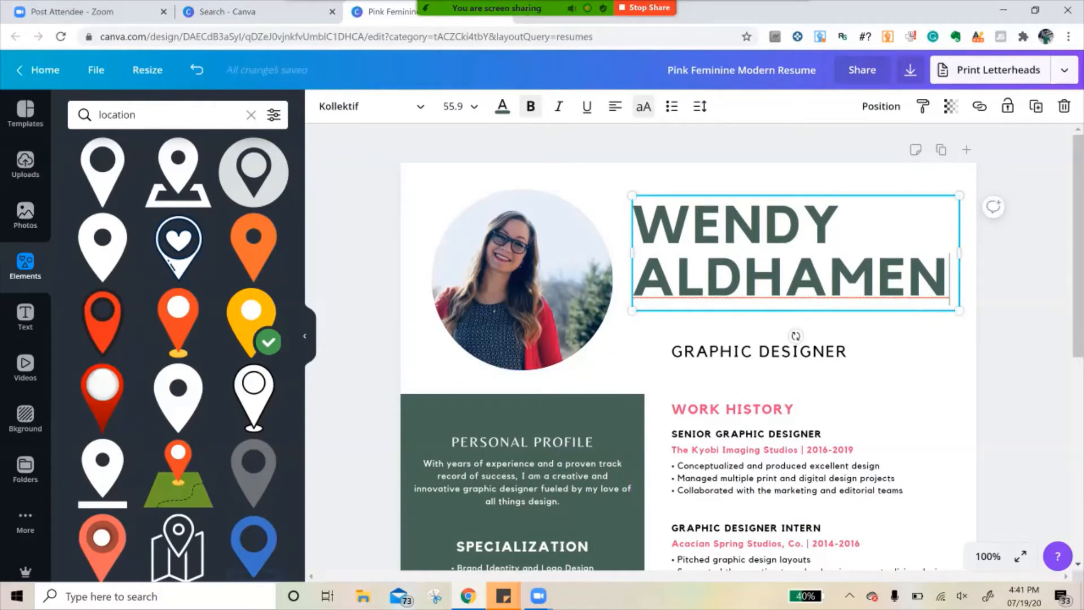
- Set the page background to the very pale green #f5fff6 and close the colour choices
left_click(909, 360)
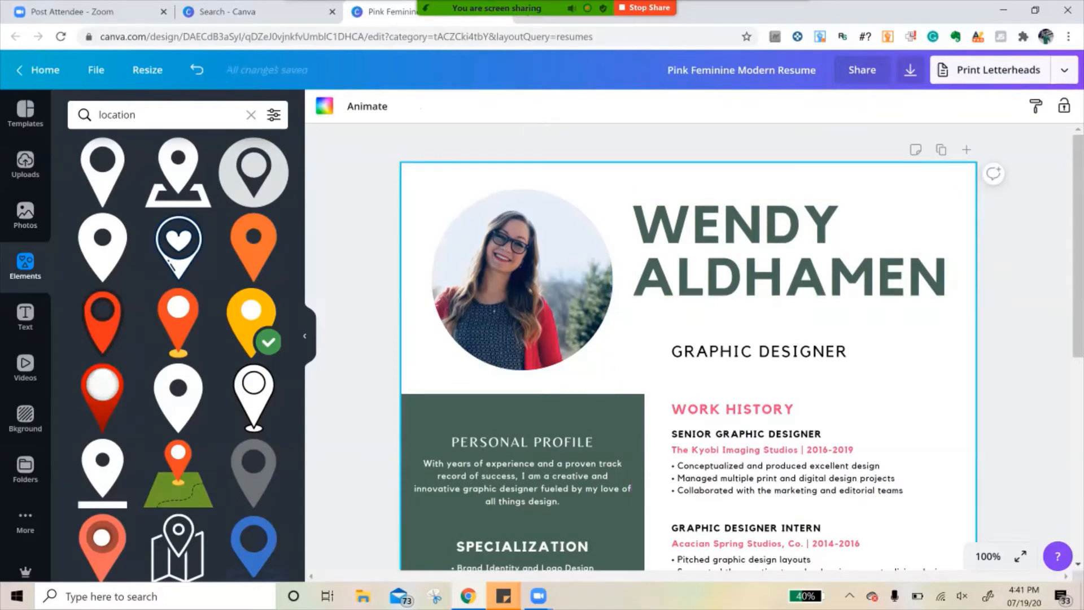
left_click(325, 106)
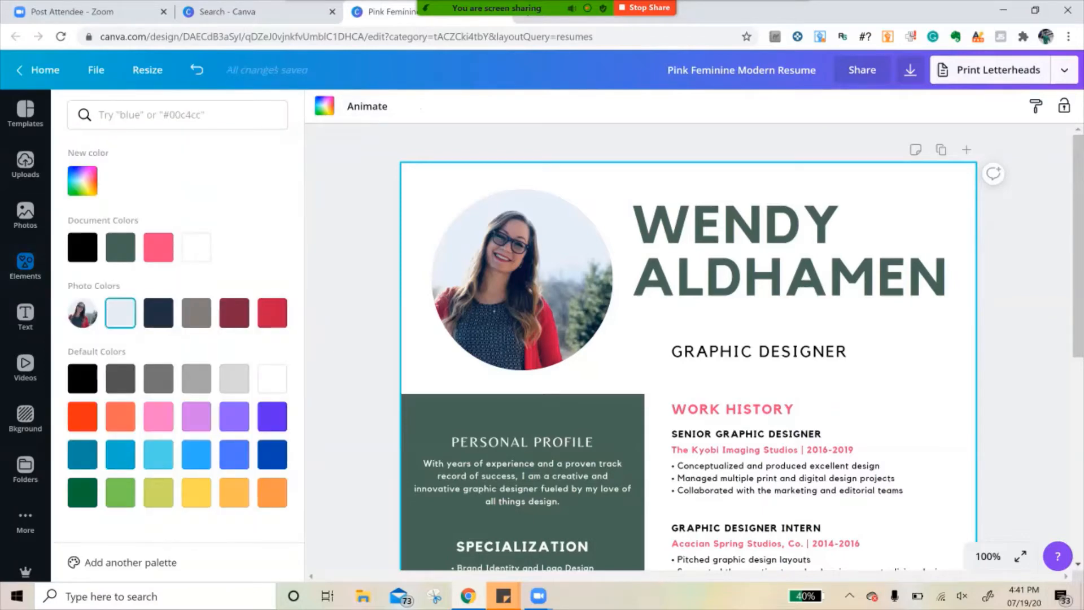
left_click(121, 312)
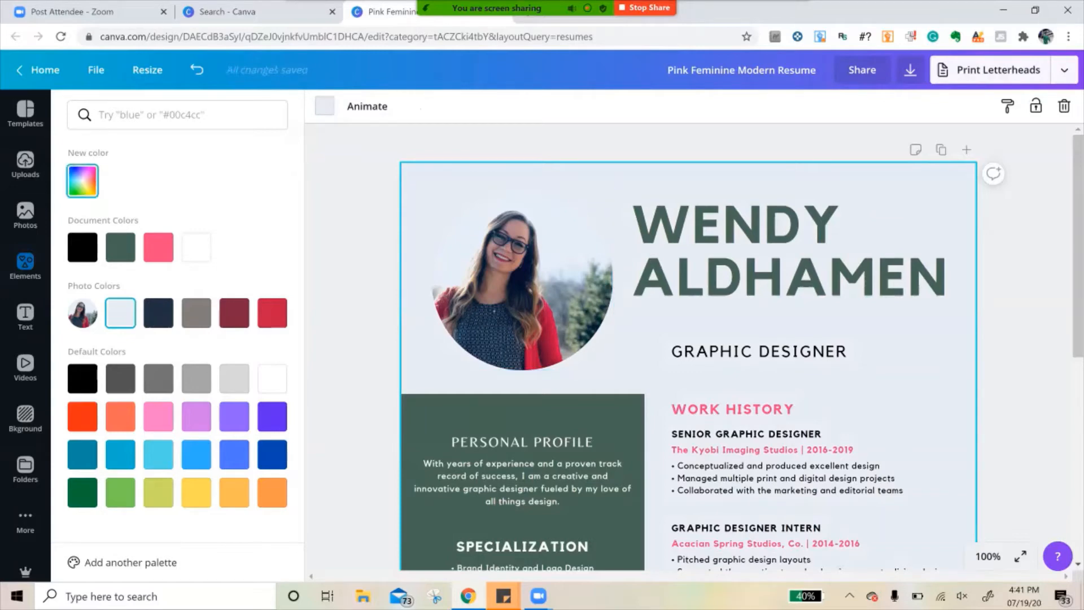
left_click(82, 181)
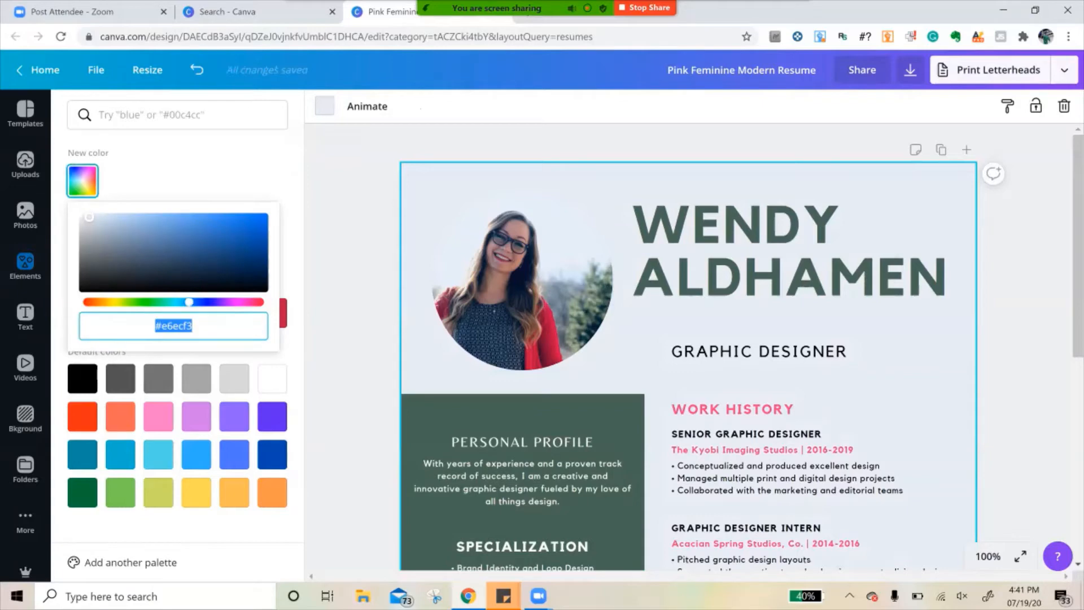
type("#e6f3e7")
key("Return")
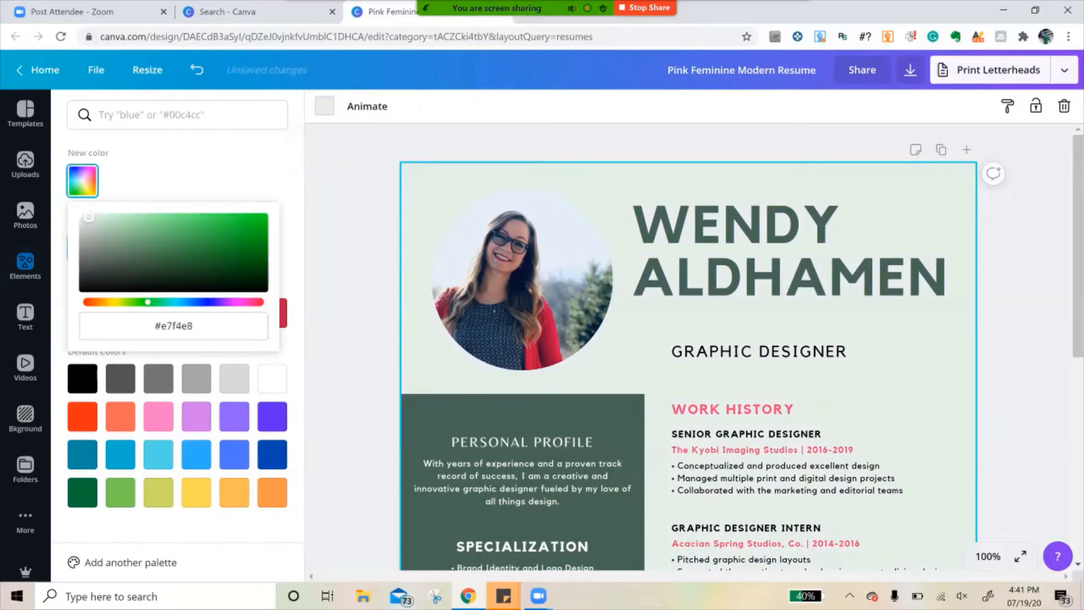
left_click_drag(89, 217, 86, 217)
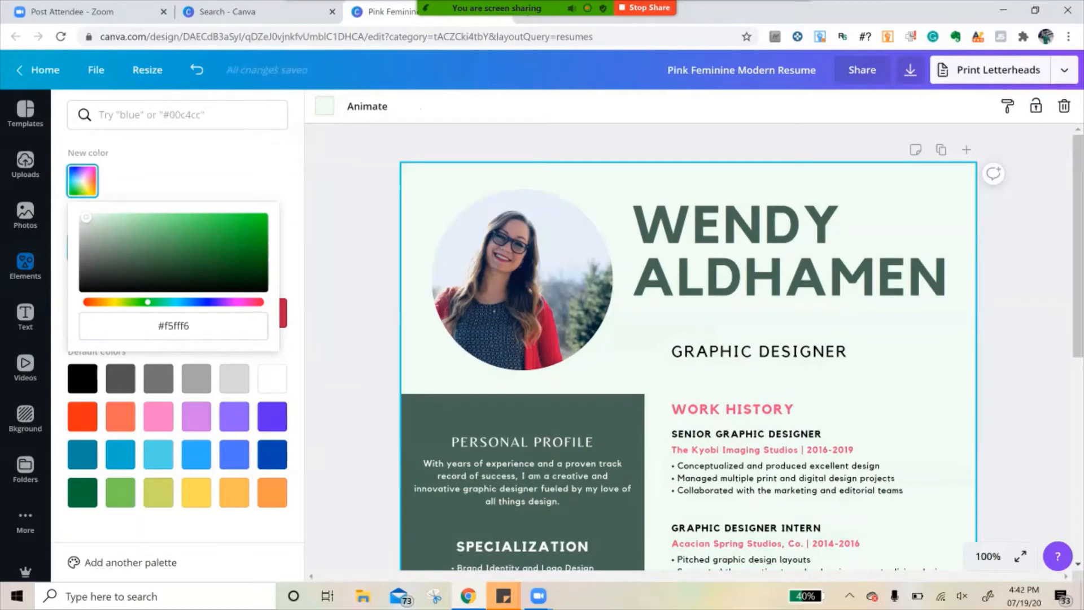
left_click(26, 265)
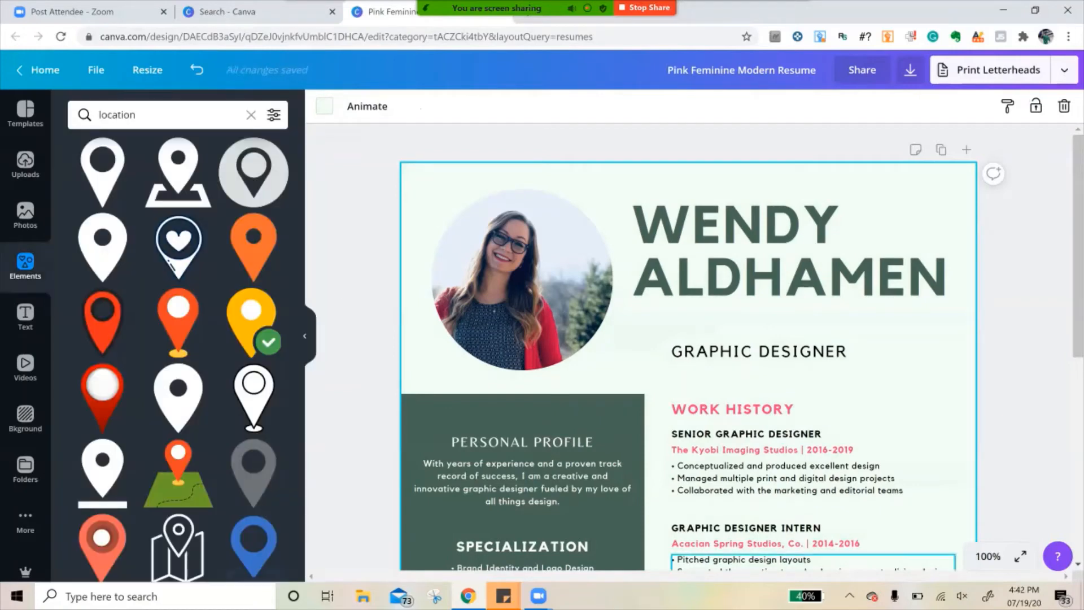
- Recolour the Work History heading in the same dark green as the sidebar
left_click(988, 556)
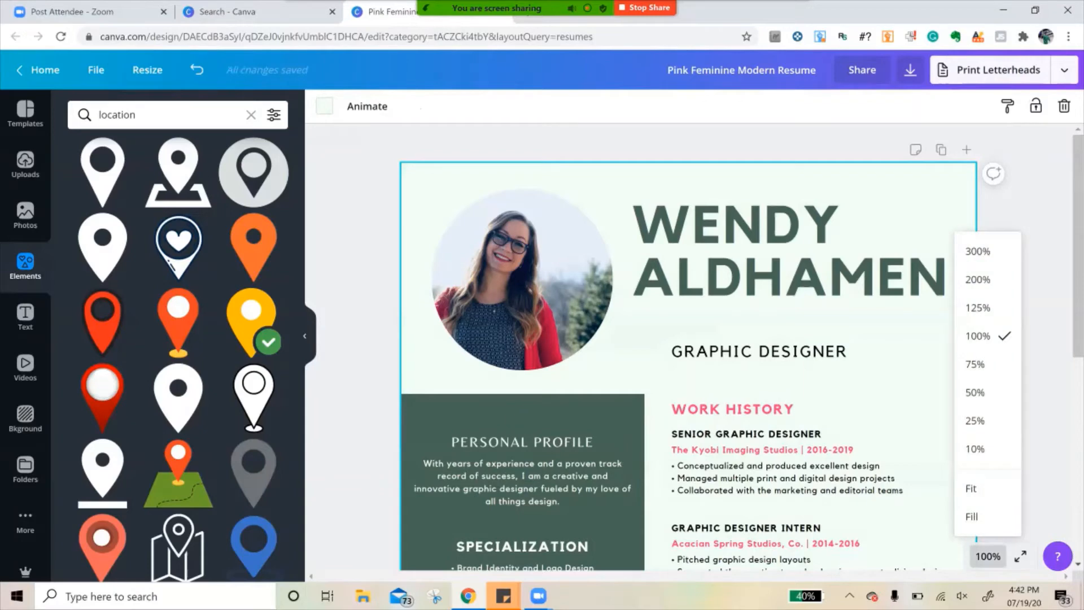
left_click(975, 391)
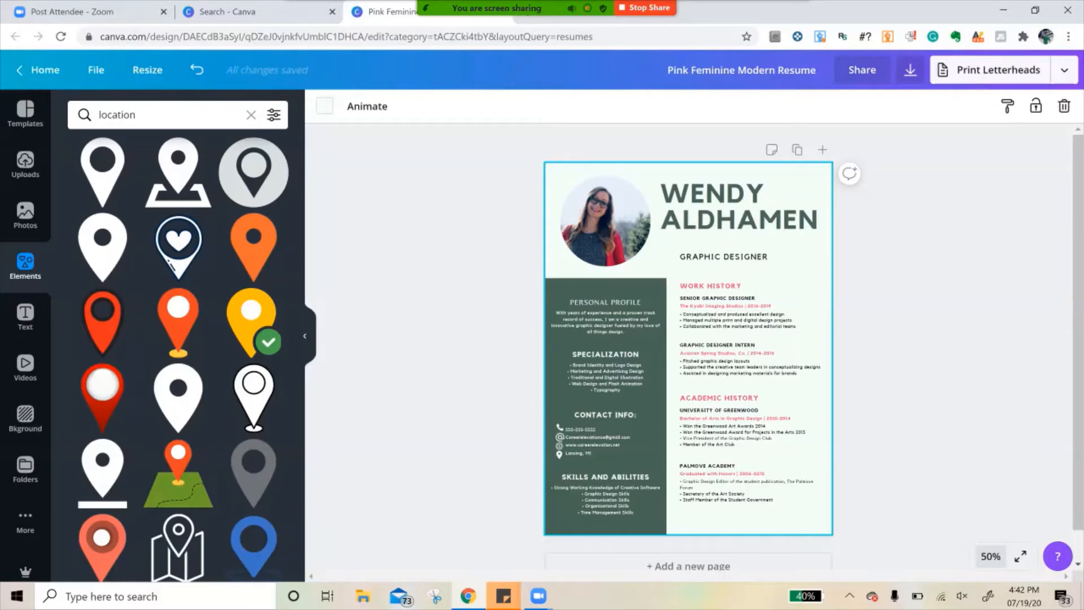
left_click(991, 556)
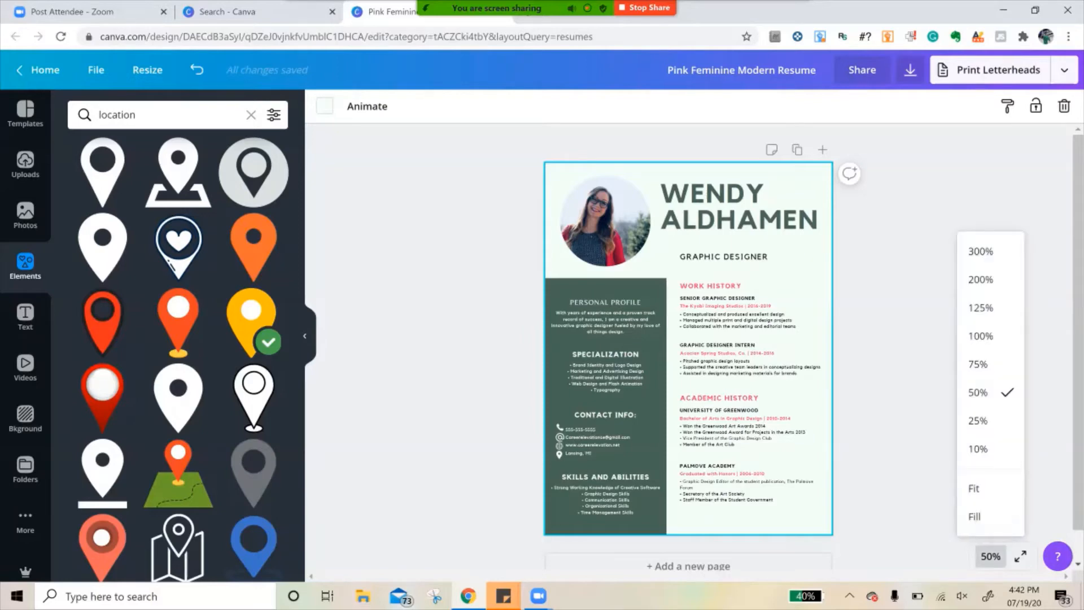
left_click(980, 336)
scroll(742, 347, "up", 3)
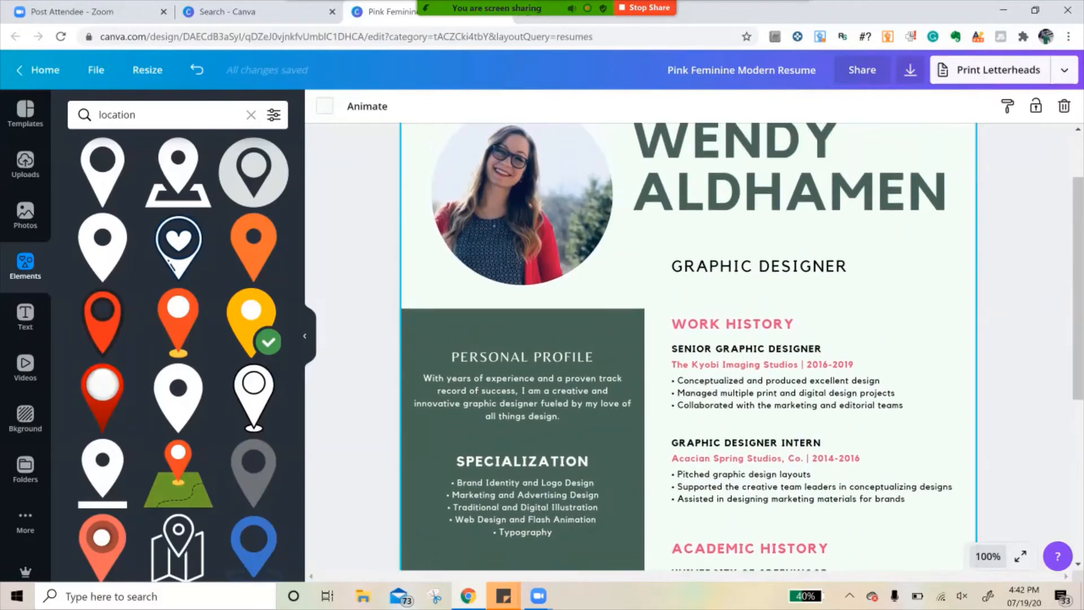
scroll(741, 347, "down", 1)
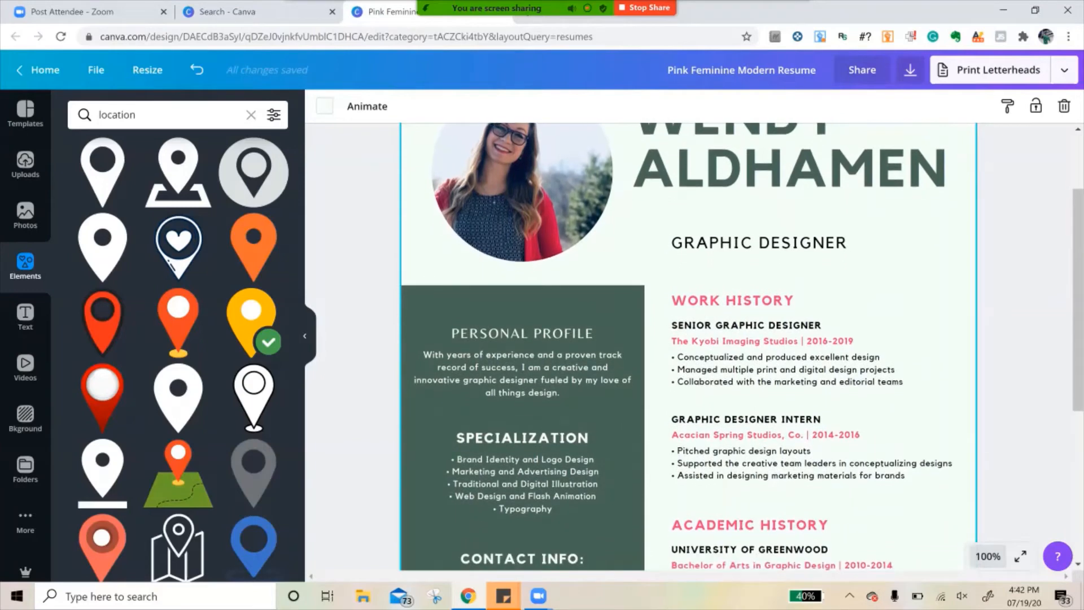
left_click(733, 300)
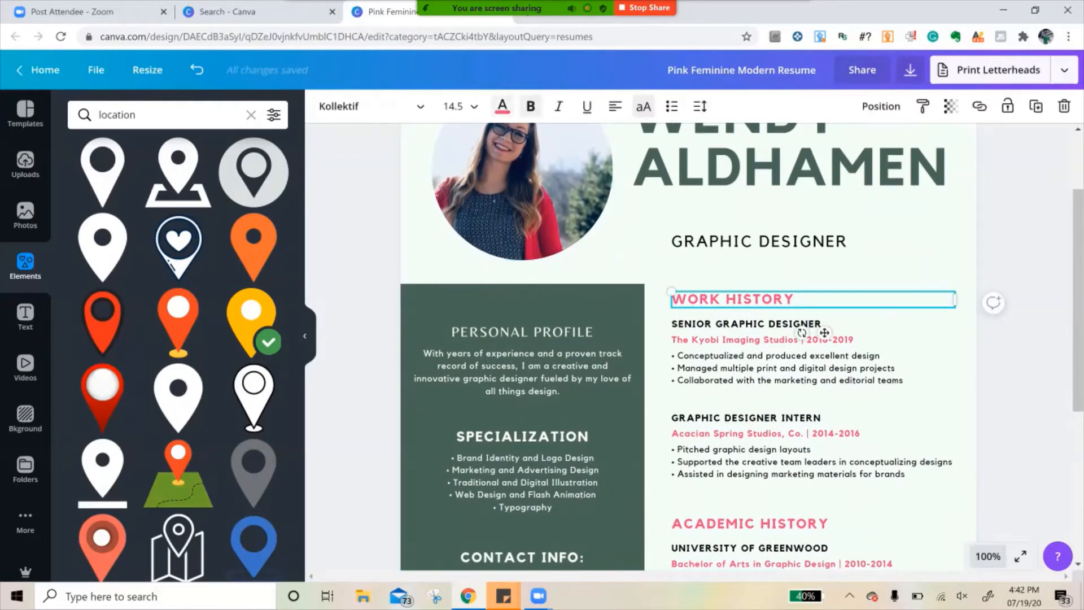
left_click(503, 106)
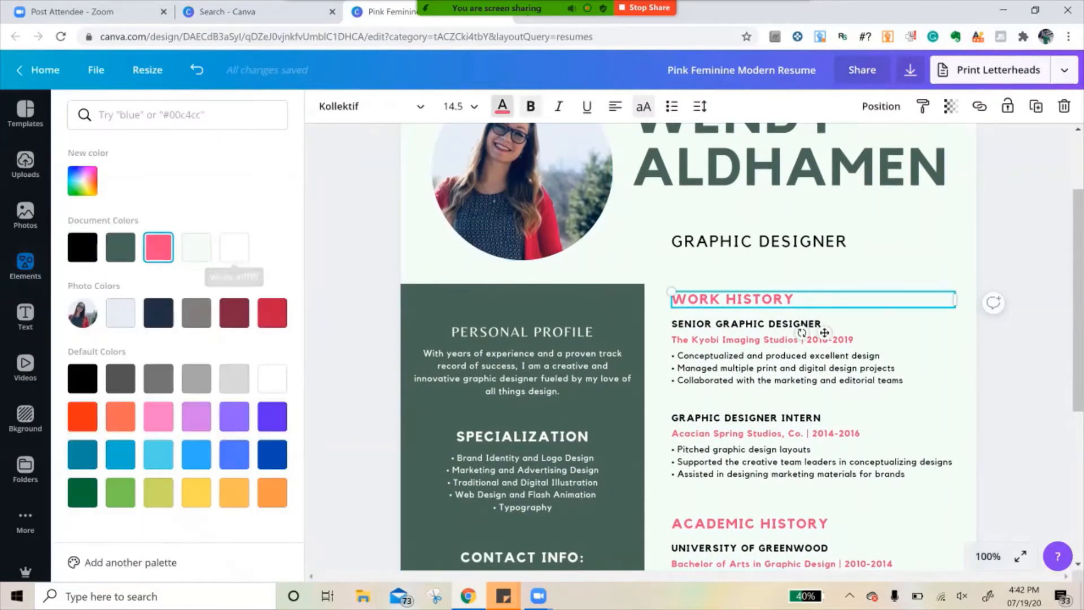
left_click(83, 247)
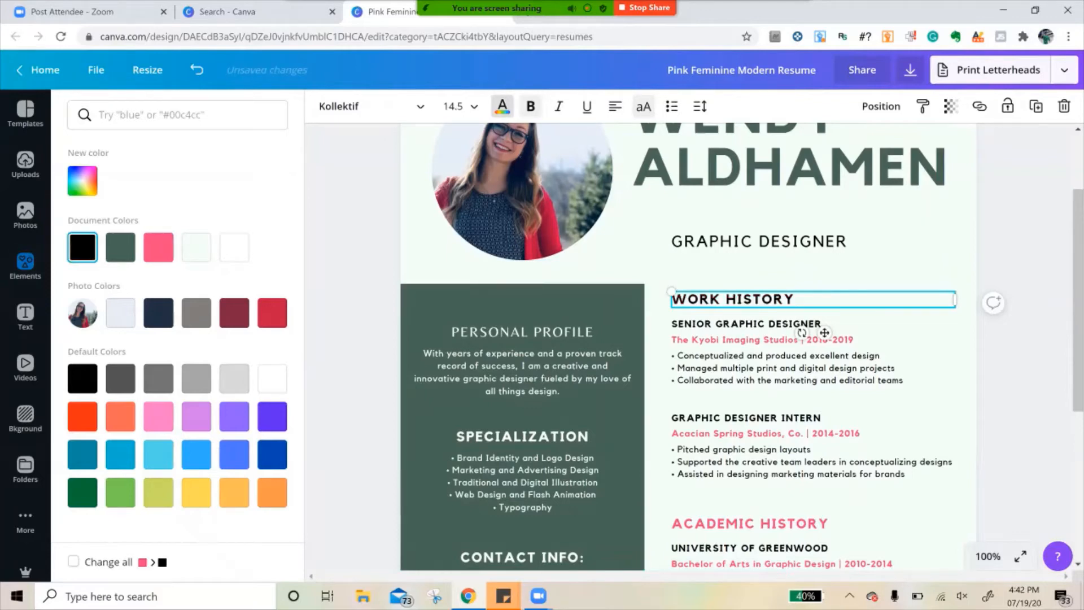
left_click(120, 247)
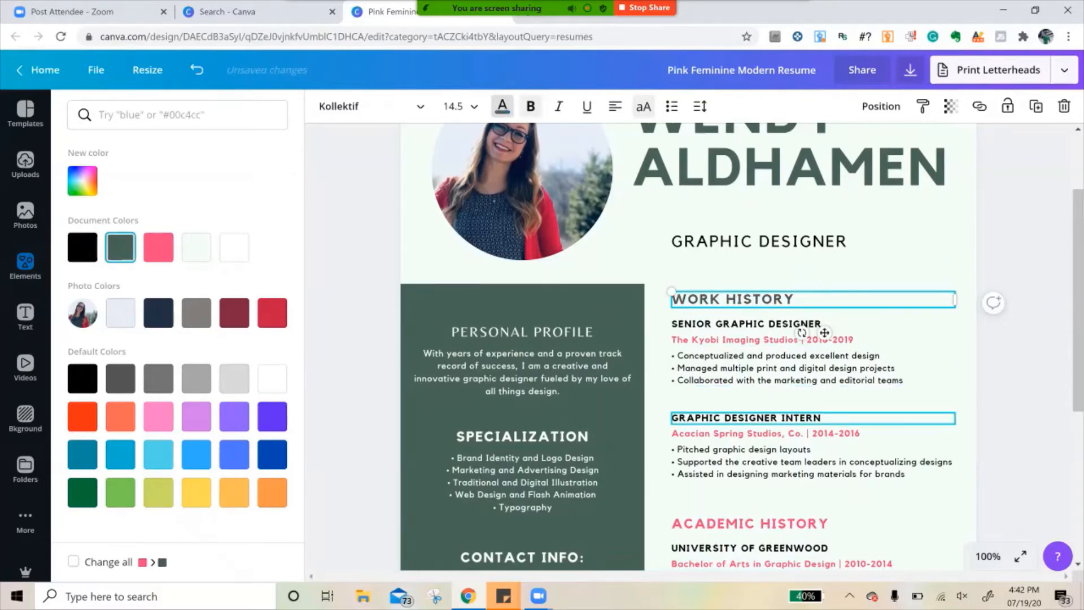
- Change the Kyobi Imaging Studios line under Senior Graphic Designer to black
left_click(825, 333)
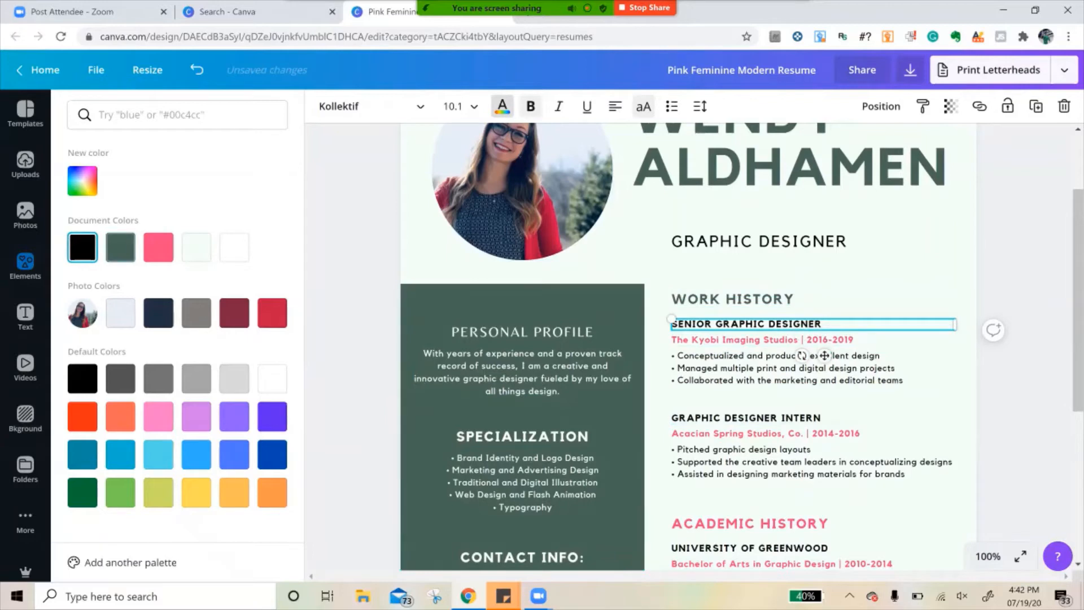
left_click(762, 340)
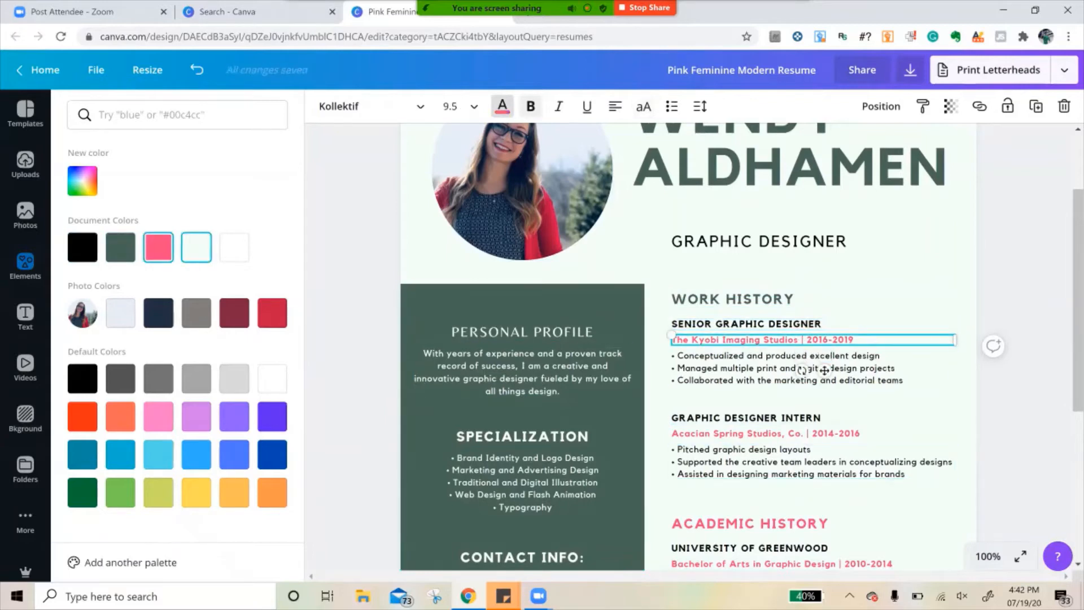
left_click(83, 247)
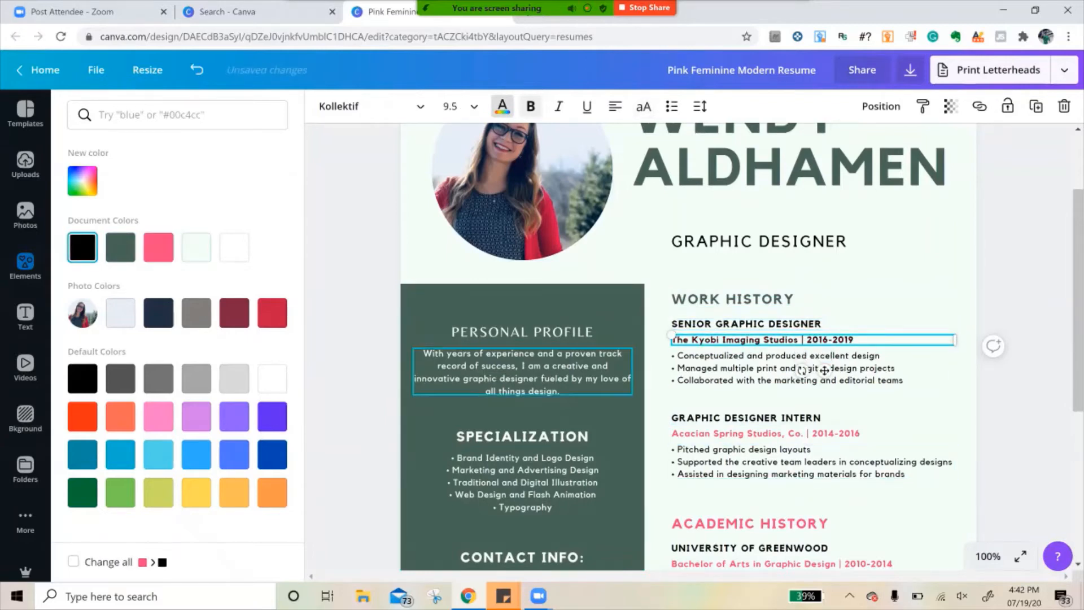
- Recolour the Academic History heading in the sidebar's dark green
scroll(734, 350, "down", 3)
left_click(751, 345)
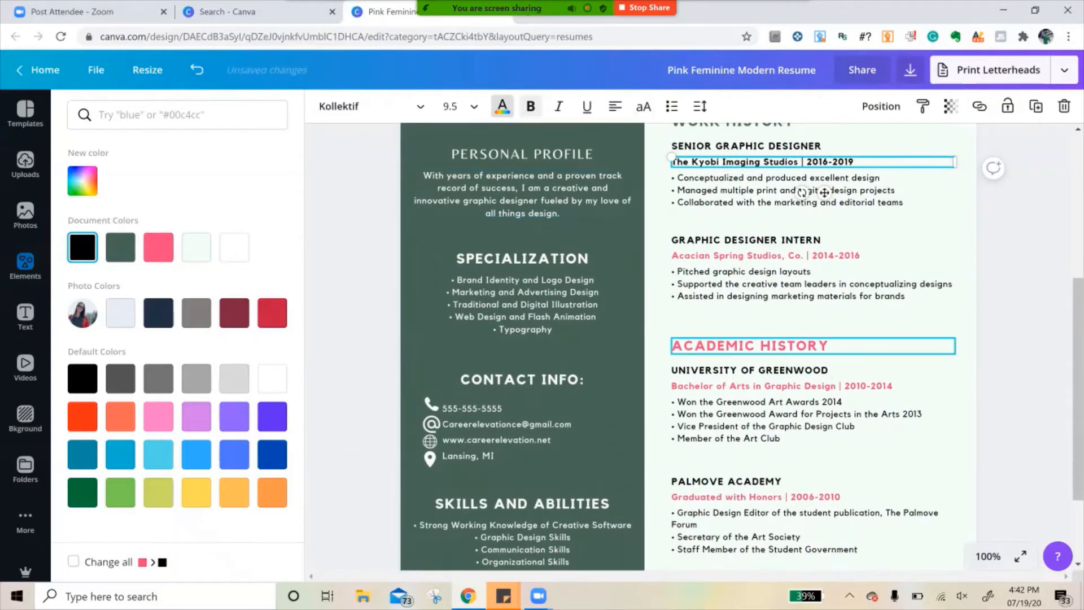
left_click(120, 247)
- Change the remaining pink lines to black: Graduated with Honors, Bachelor of Arts in Graphic Design, and Acacian Spring Studios, Co
scroll(734, 424, "down", 2)
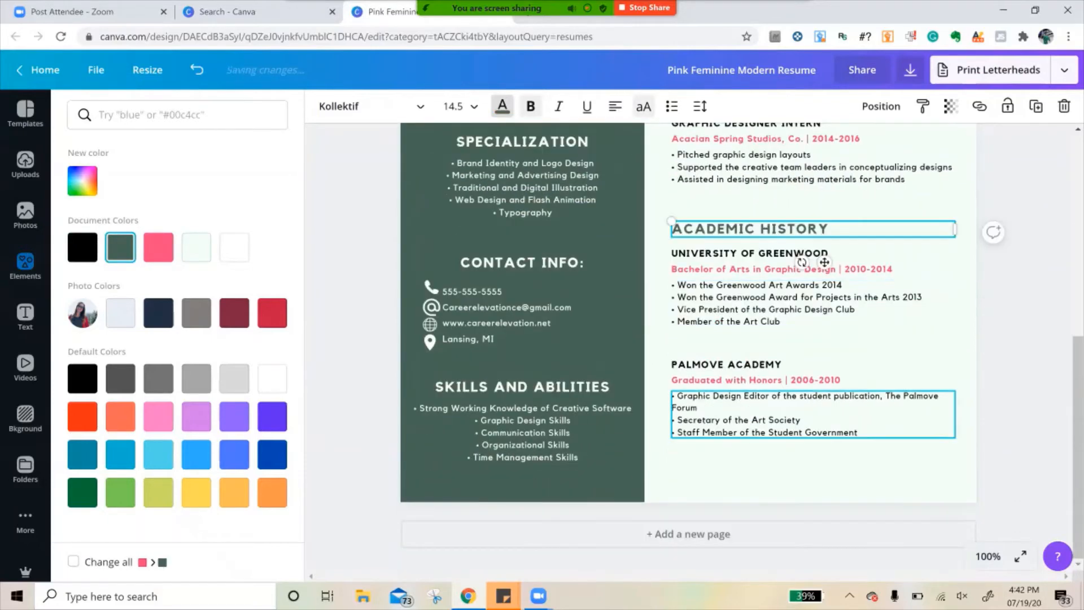
left_click(756, 399)
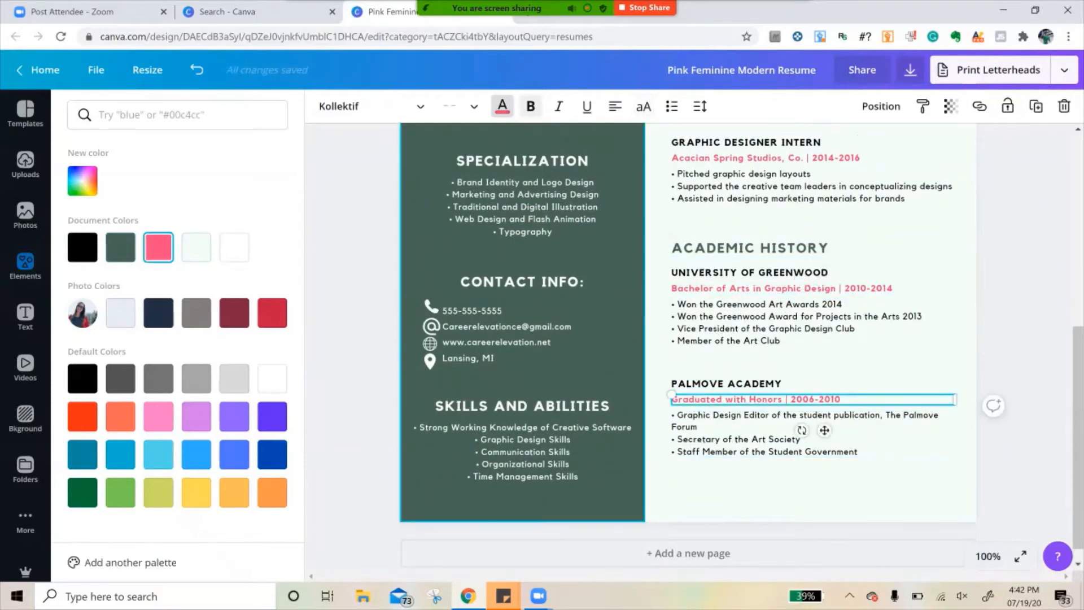
left_click(82, 247)
left_click(757, 288)
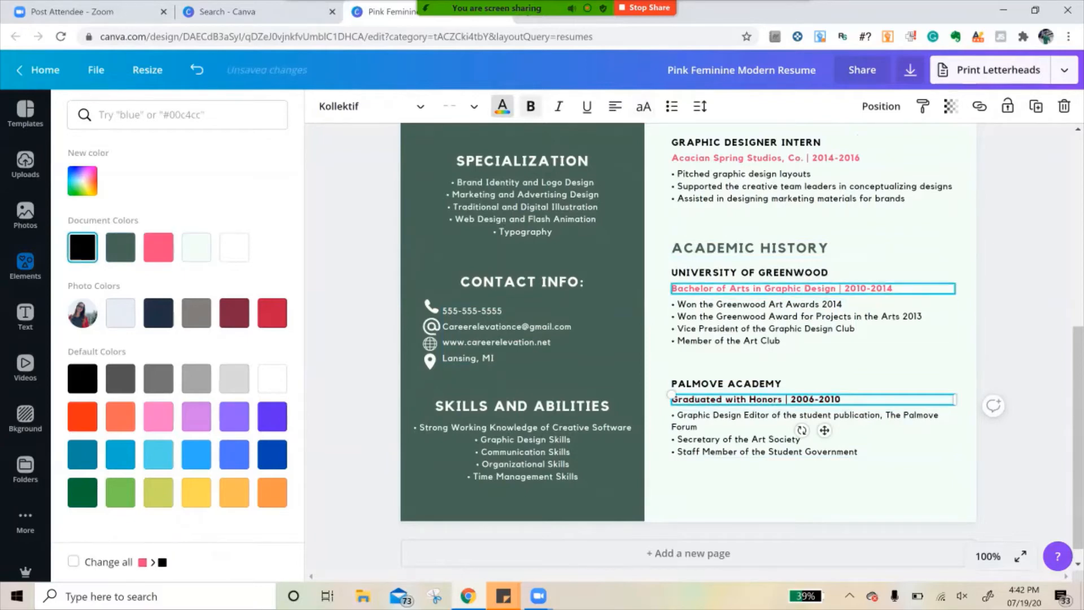
left_click(82, 247)
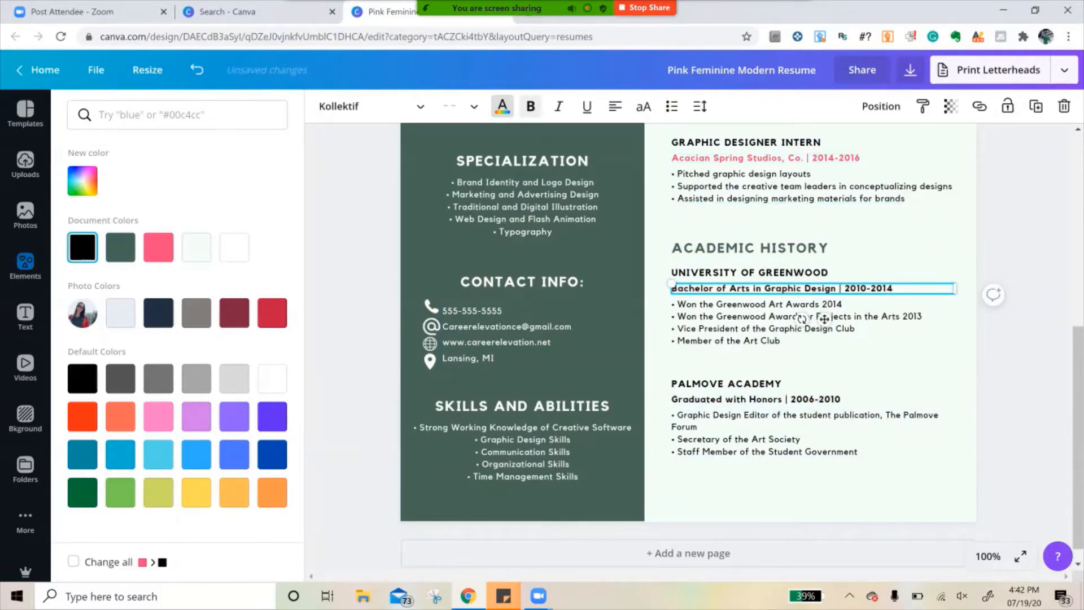
left_click(765, 158)
left_click(83, 246)
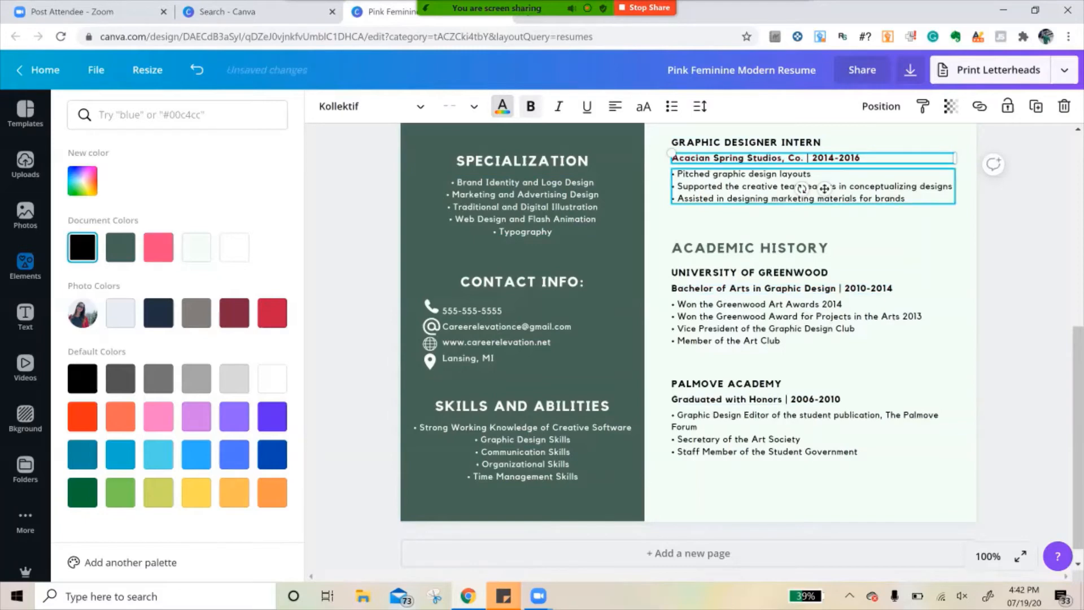
- Move the Graphic Designer job title up so it sits directly beneath the name heading
scroll(802, 226, "up", 2)
scroll(802, 339, "up", 2)
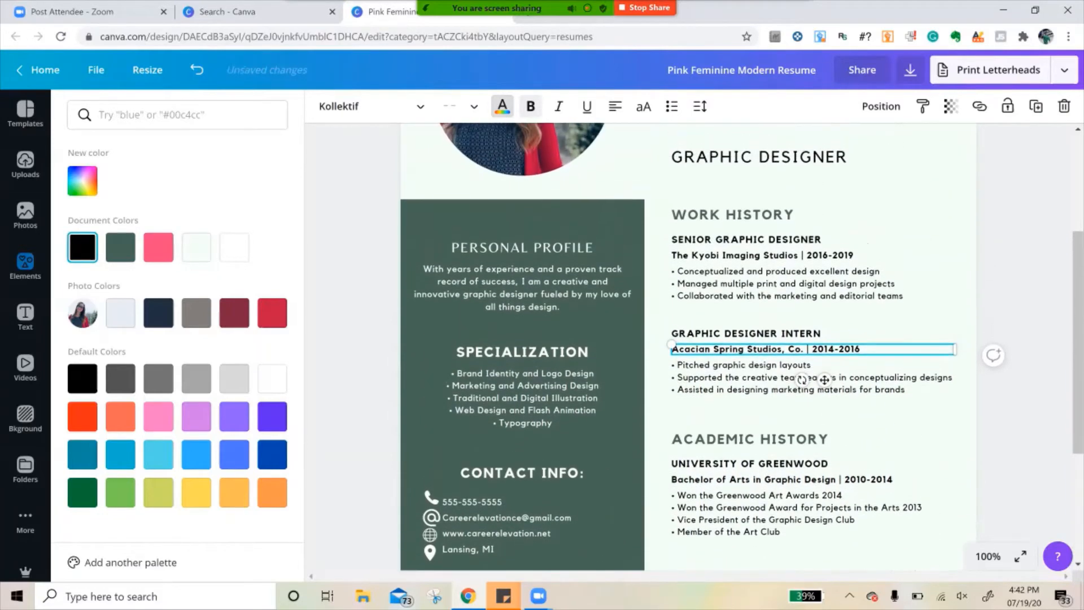
scroll(802, 339, "down", 1)
scroll(801, 339, "down", 2)
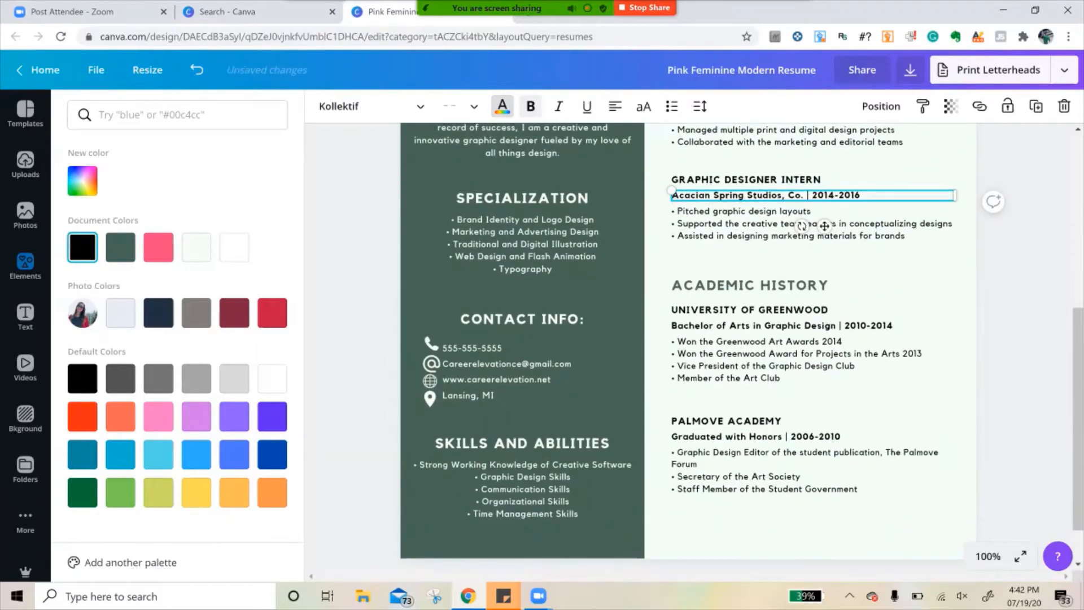
scroll(802, 339, "up", 5)
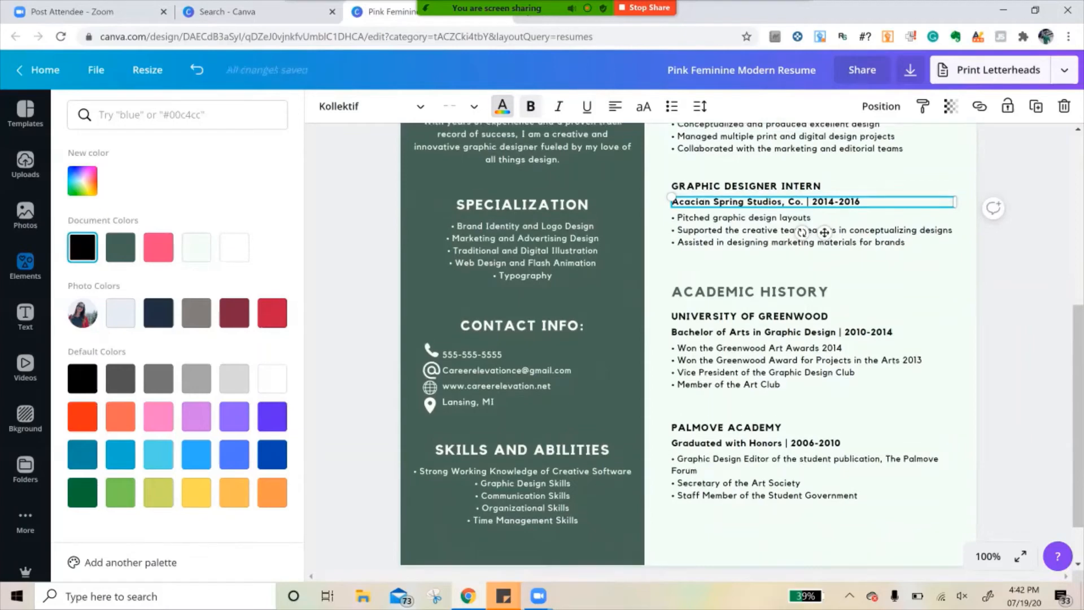
left_click(988, 556)
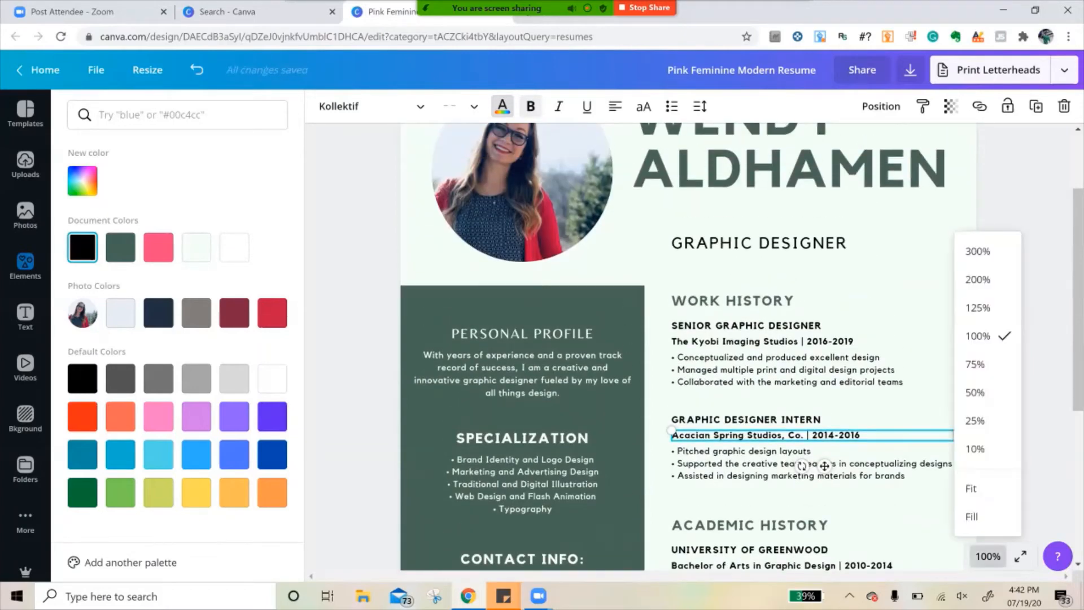
left_click(976, 364)
left_click_drag(1078, 305, 1078, 317)
left_click_drag(742, 248, 721, 229)
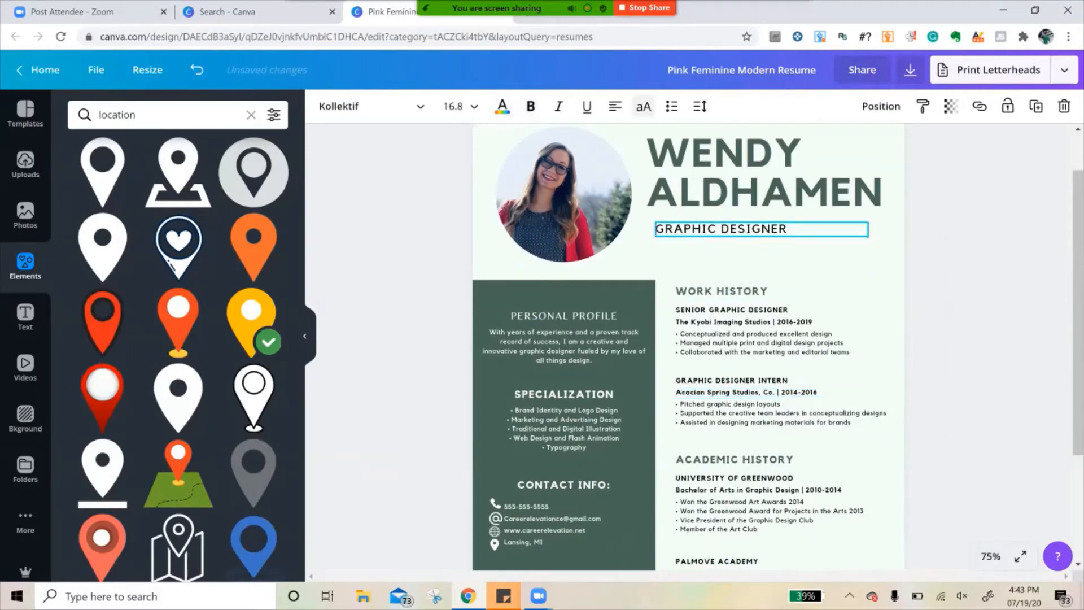
- Delete the 2006-2010 dates from the Graduated with Honors line under Palmove Academy
scroll(689, 347, "up", 1)
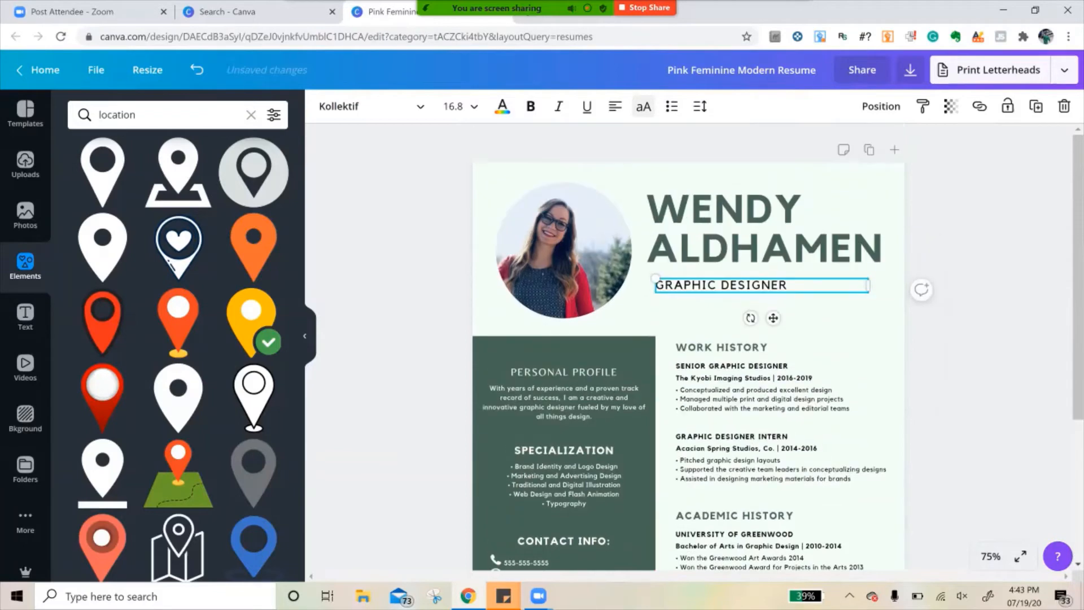
scroll(689, 347, "down", 2)
scroll(689, 347, "down", 2)
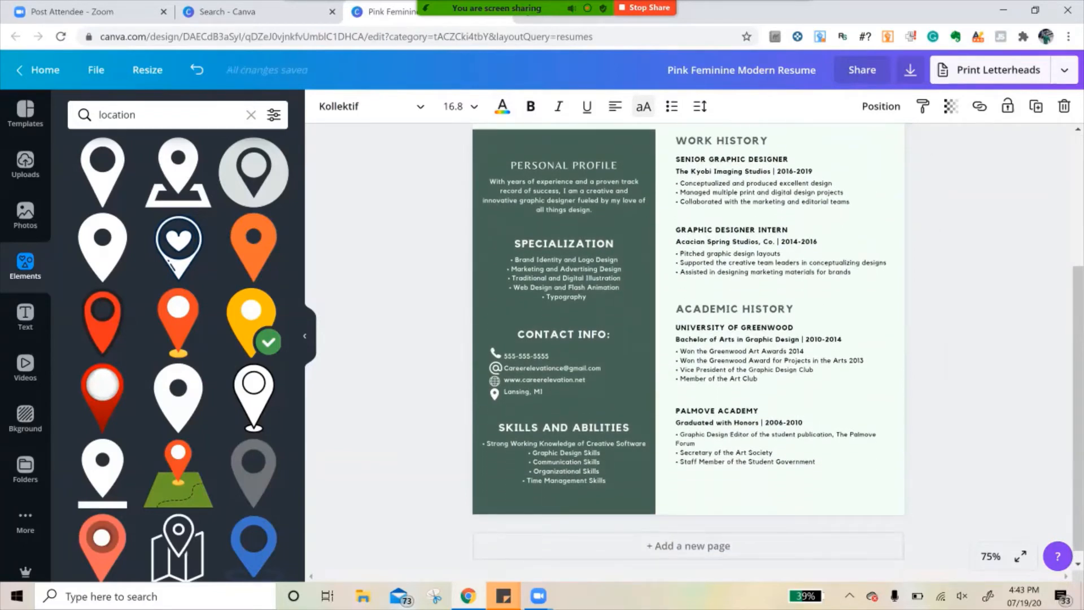
left_click(991, 557)
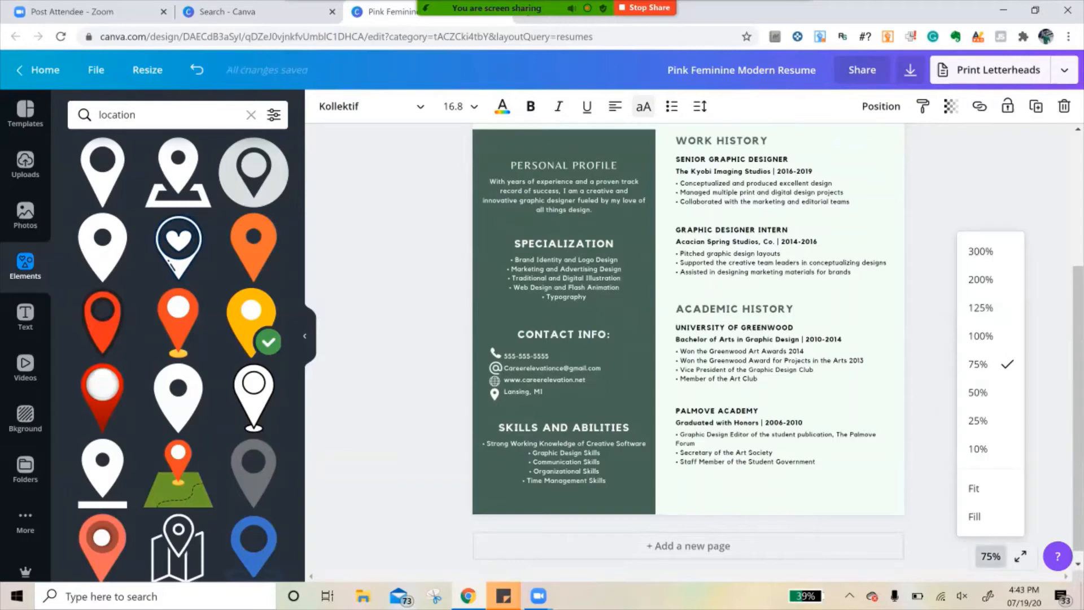
left_click(978, 393)
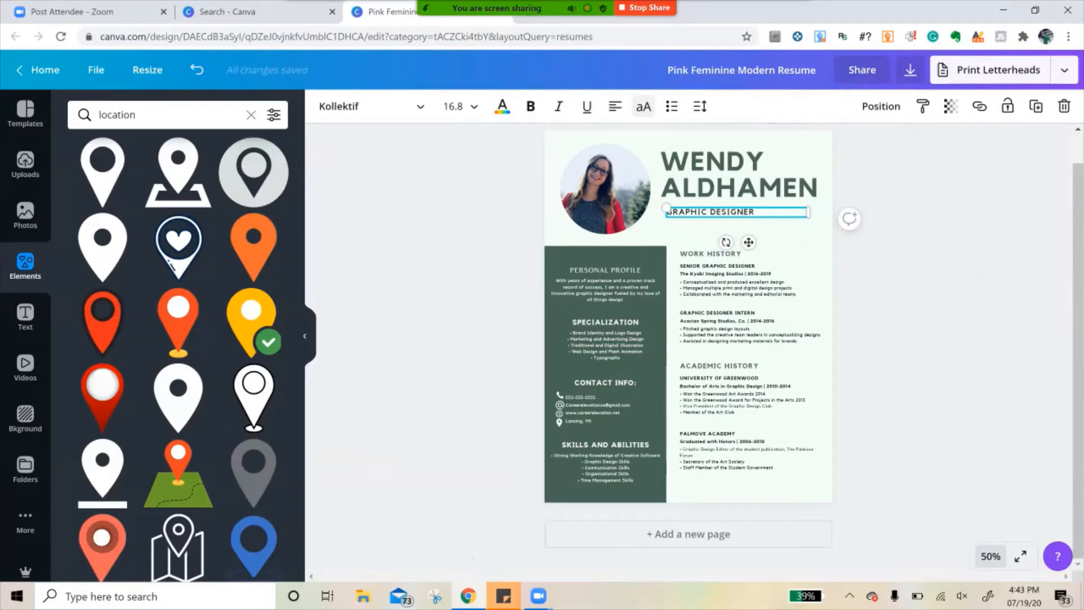
left_click(991, 556)
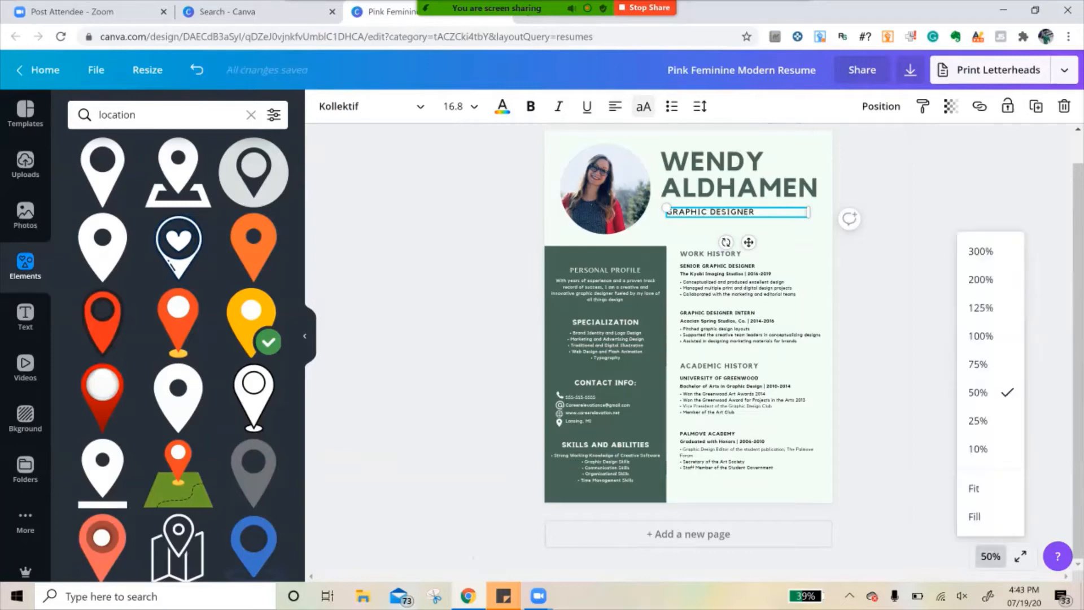
left_click(981, 336)
scroll(904, 458, "down", 1)
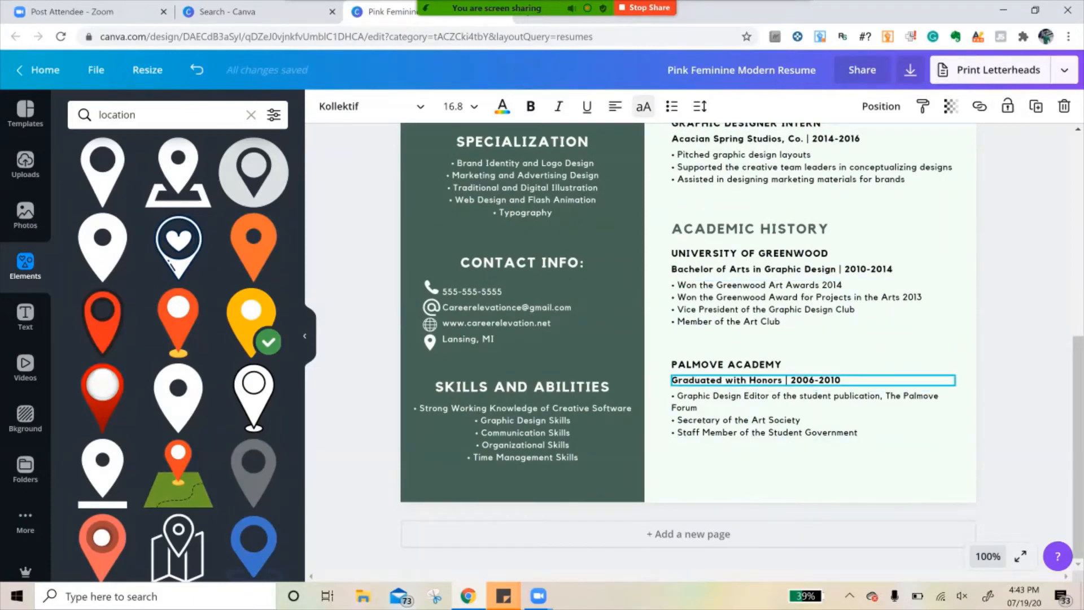
left_click(813, 381)
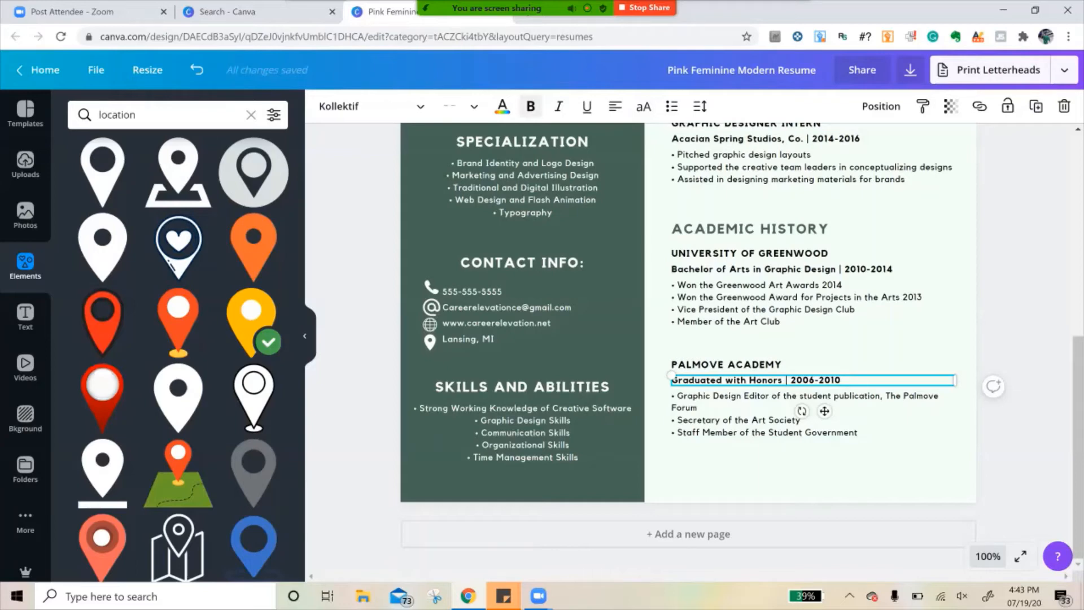
key("BackSpace")
key("BackSpace")
key("BackSpace")
key("BackSpace")
key("BackSpace")
key("BackSpace")
key("BackSpace")
key("BackSpace")
key("BackSpace")
key("BackSpace")
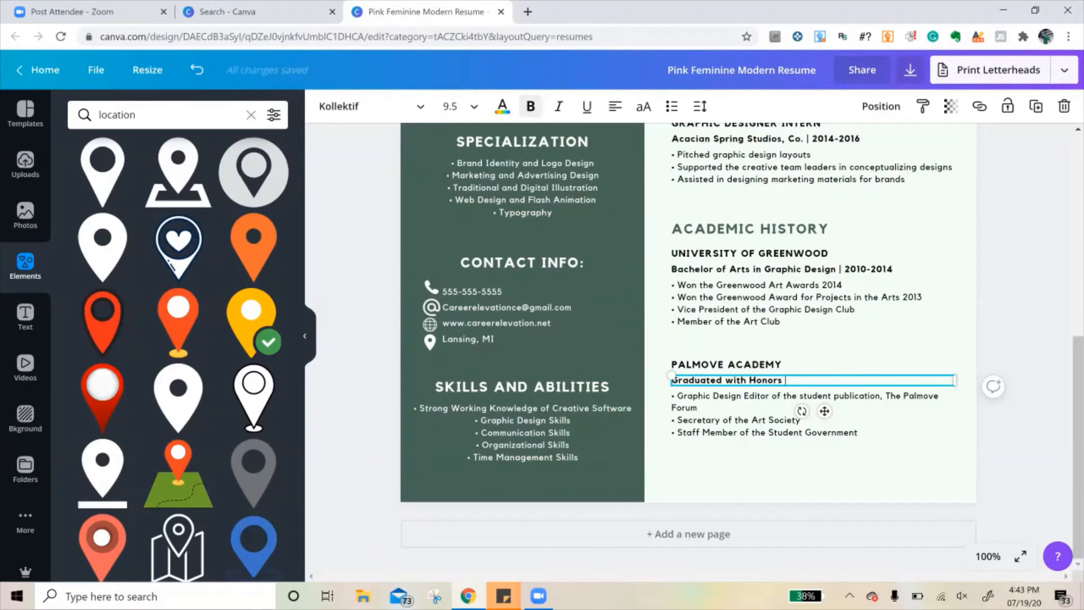
scroll(742, 341, "up", 1)
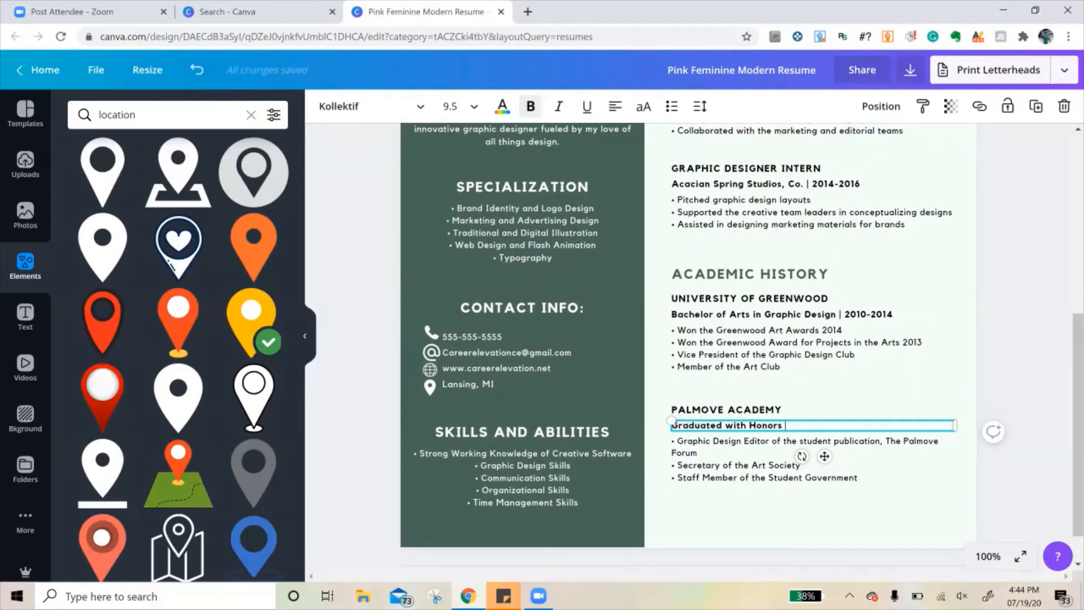
scroll(813, 388, "up", 3)
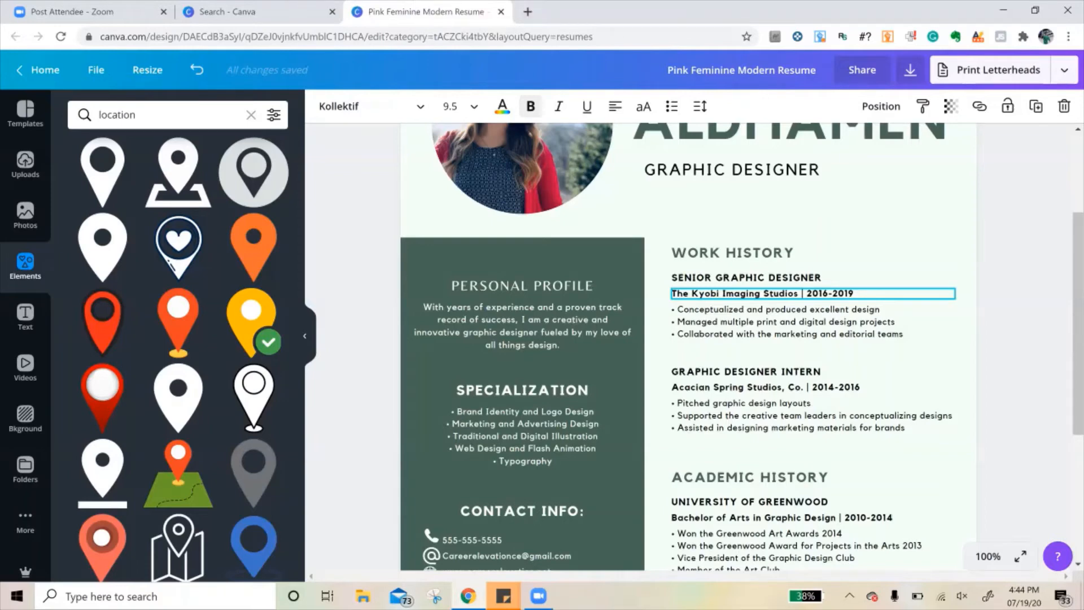
scroll(742, 346, "down", 2)
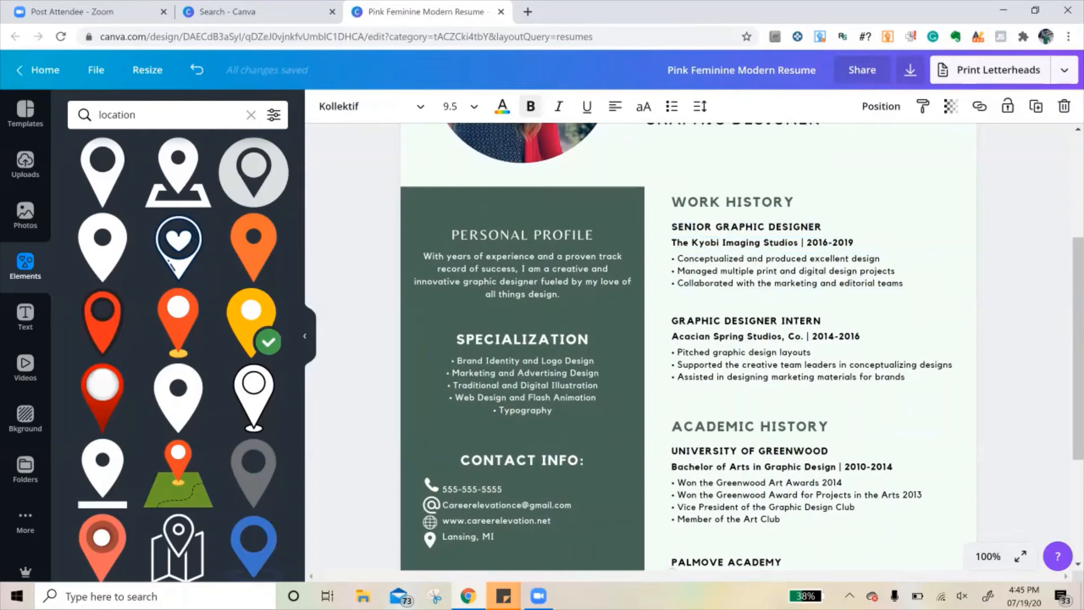
scroll(689, 346, "down", 1)
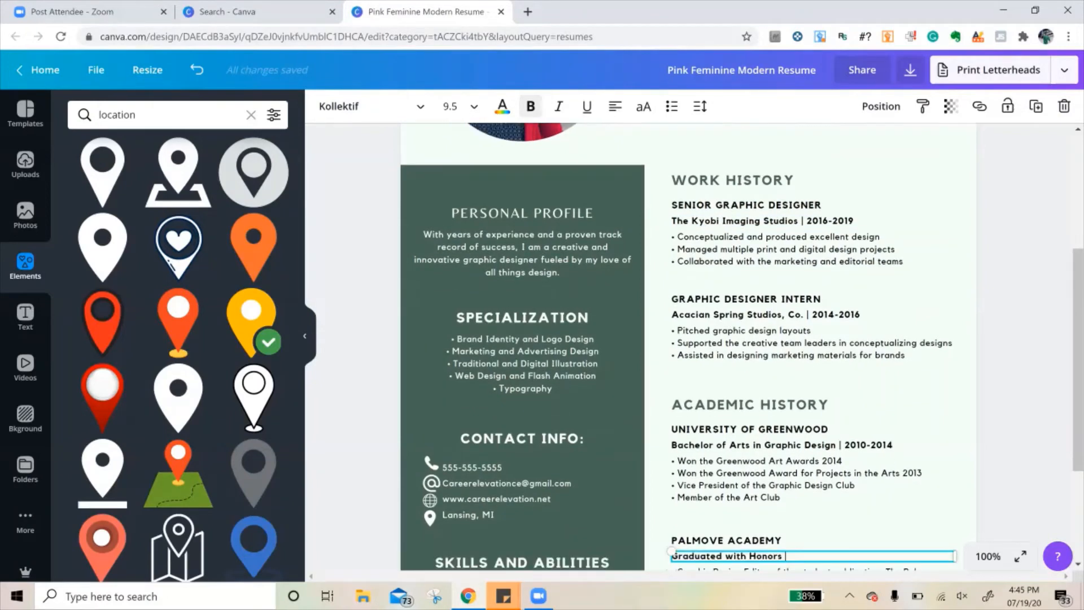
- Narrow the Graduated with Honors text box under Palmove Academy so it fits its text
scroll(688, 346, "down", 1)
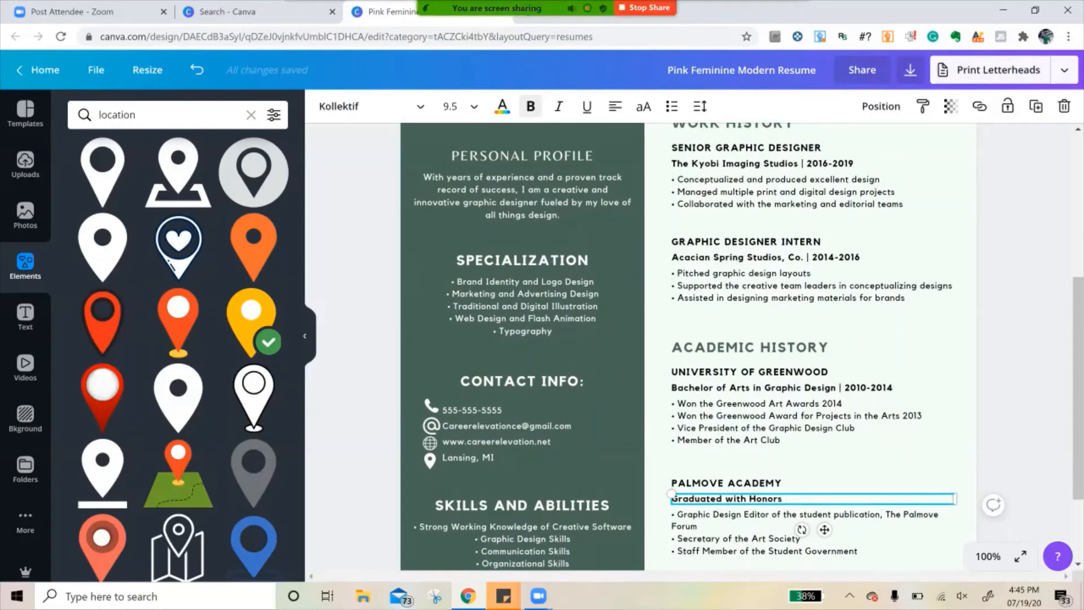
left_click_drag(955, 498, 795, 500)
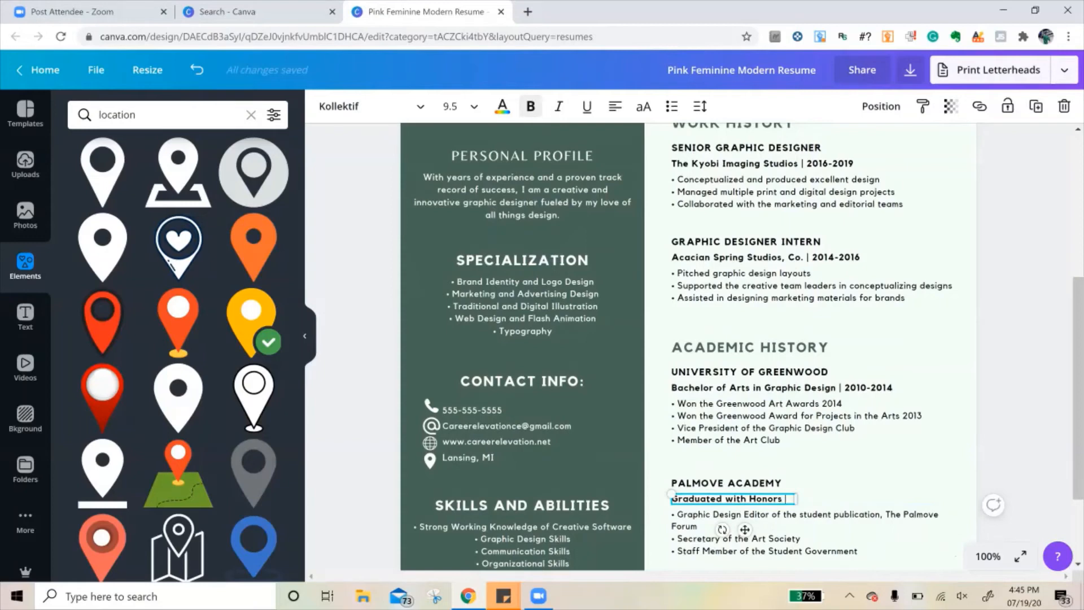
- Left-align the bullet lists under Skills and Abilities and Specialization in the green sidebar
scroll(813, 434, "down", 1)
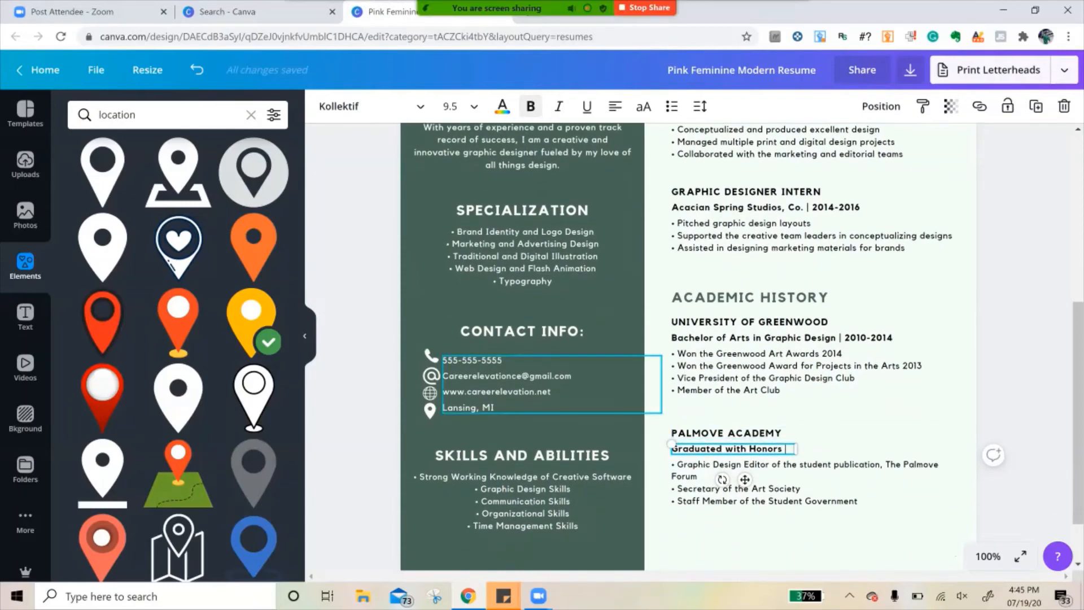
left_click(522, 501)
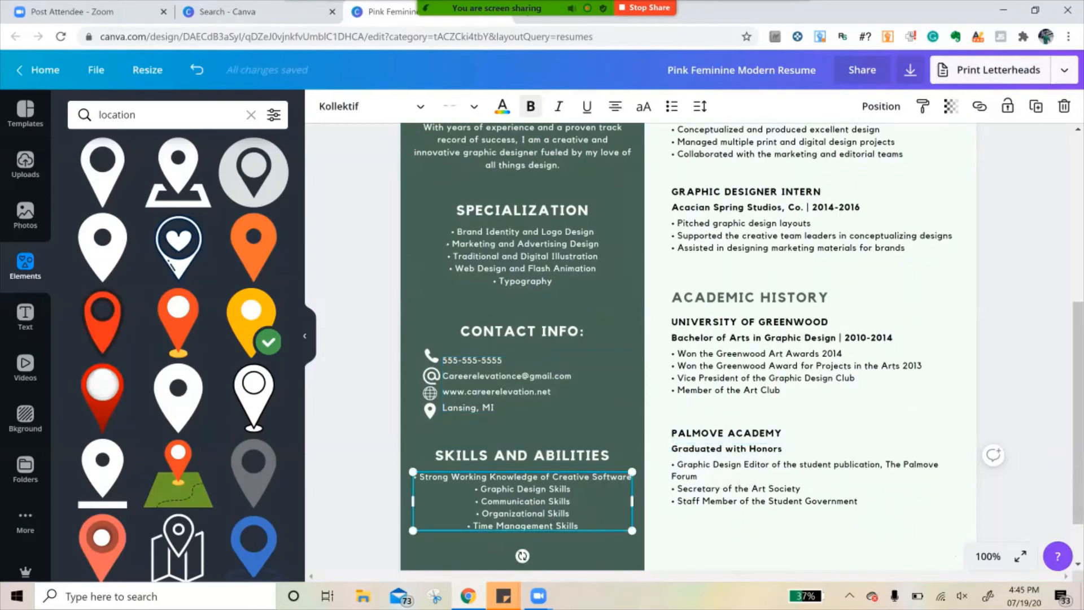
left_click(617, 106)
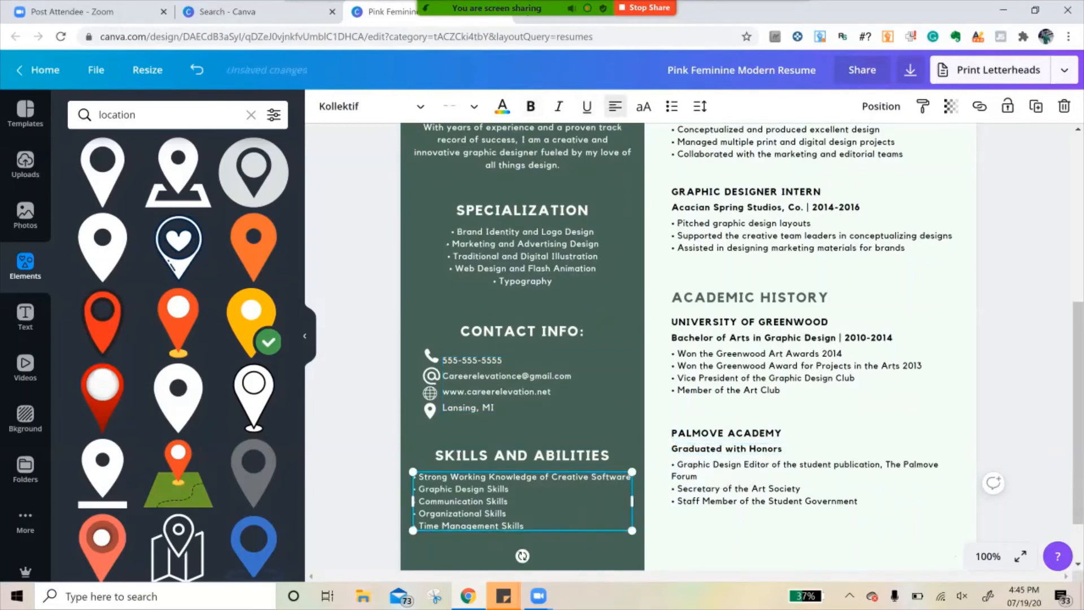
left_click(523, 256)
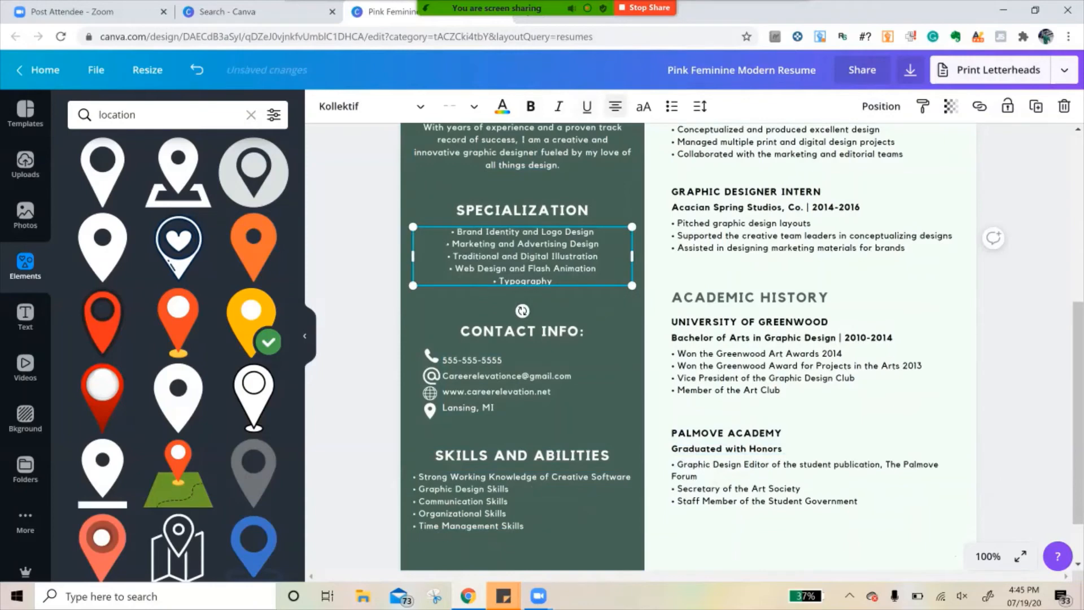
left_click(616, 106)
- Shift the Specialization list right and slightly down, and move the Skills and Abilities list right to indent it beneath its heading
mouse_move(522, 257)
left_mouse_down()
mouse_move(561, 248)
mouse_move(534, 260)
left_mouse_up()
left_click(523, 501)
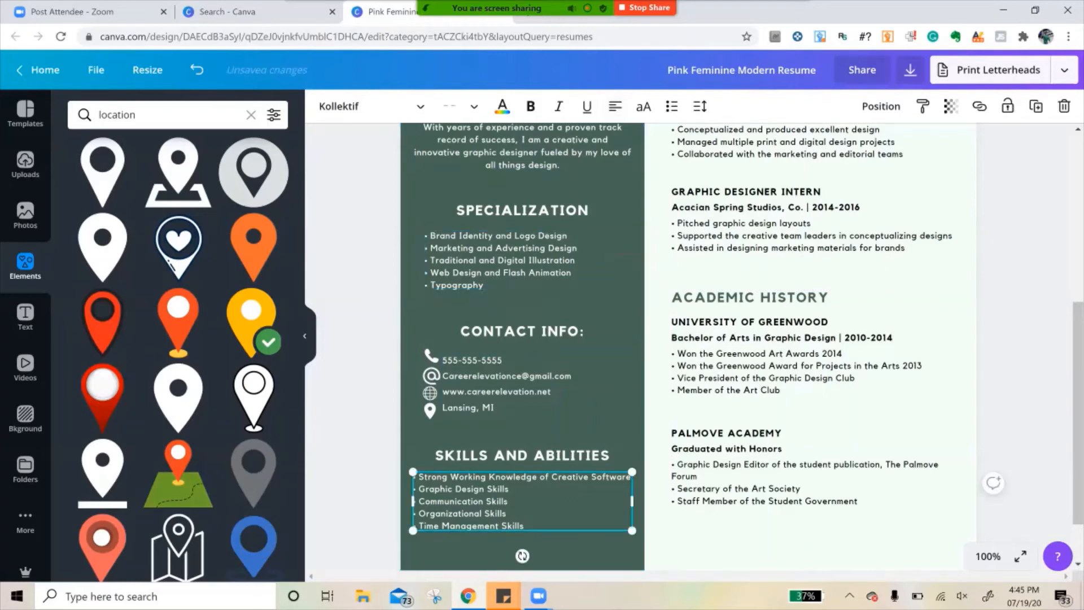
left_click_drag(522, 501, 539, 501)
left_click_drag(535, 260, 541, 265)
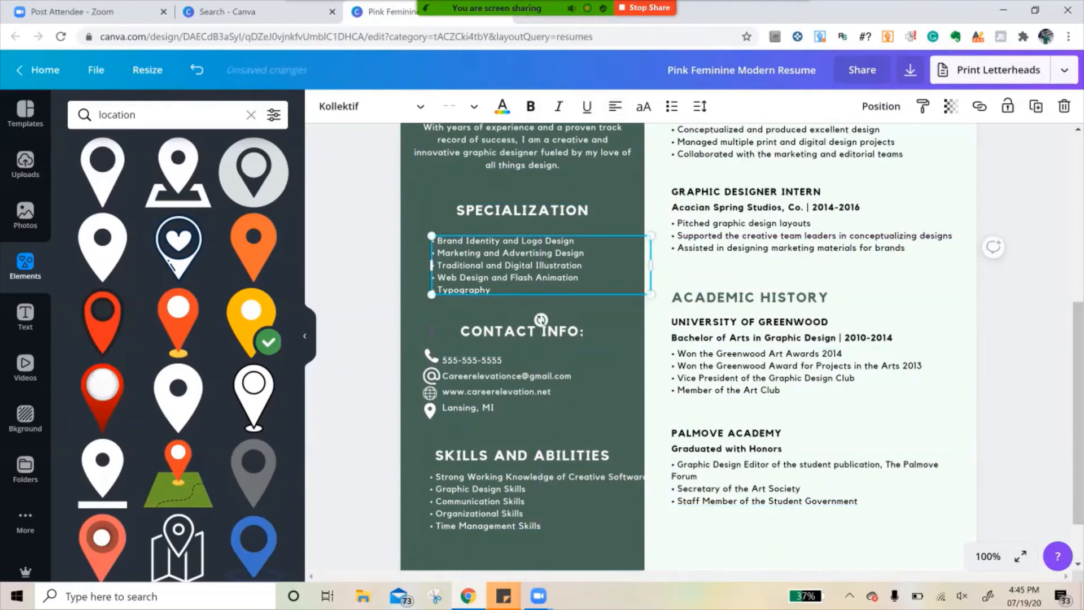
- Left-align the Personal Profile paragraph in the sidebar
scroll(790, 434, "up", 2)
scroll(790, 395, "up", 2)
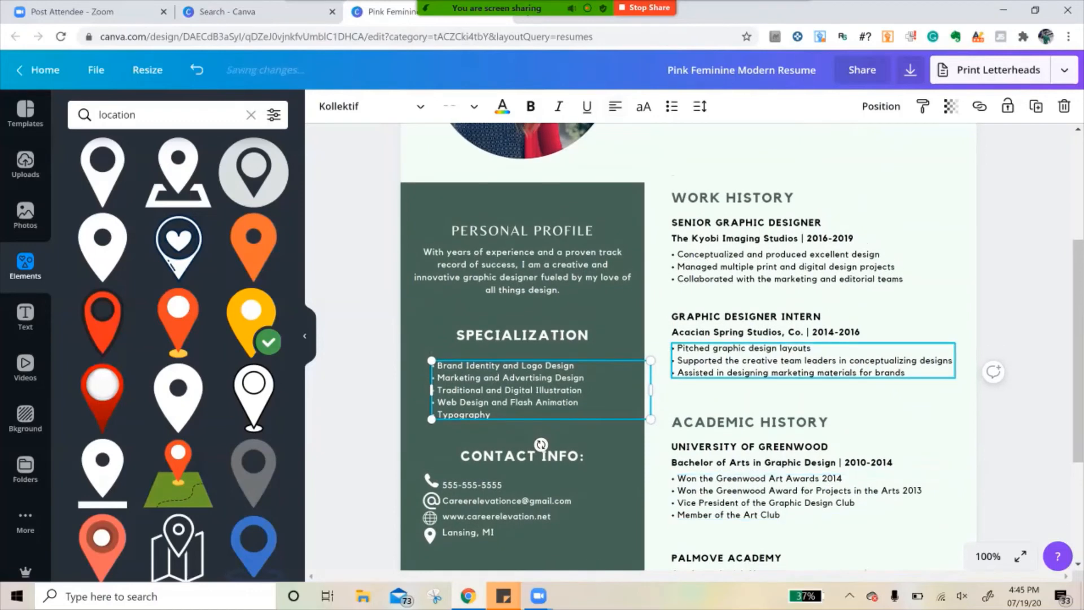
left_click(522, 271)
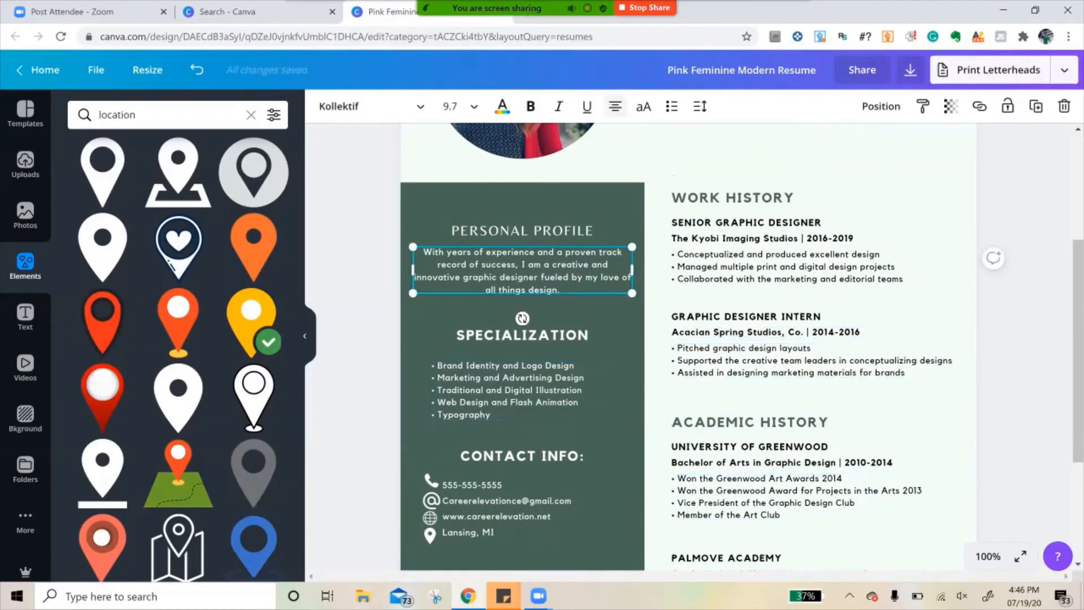
left_click(615, 106)
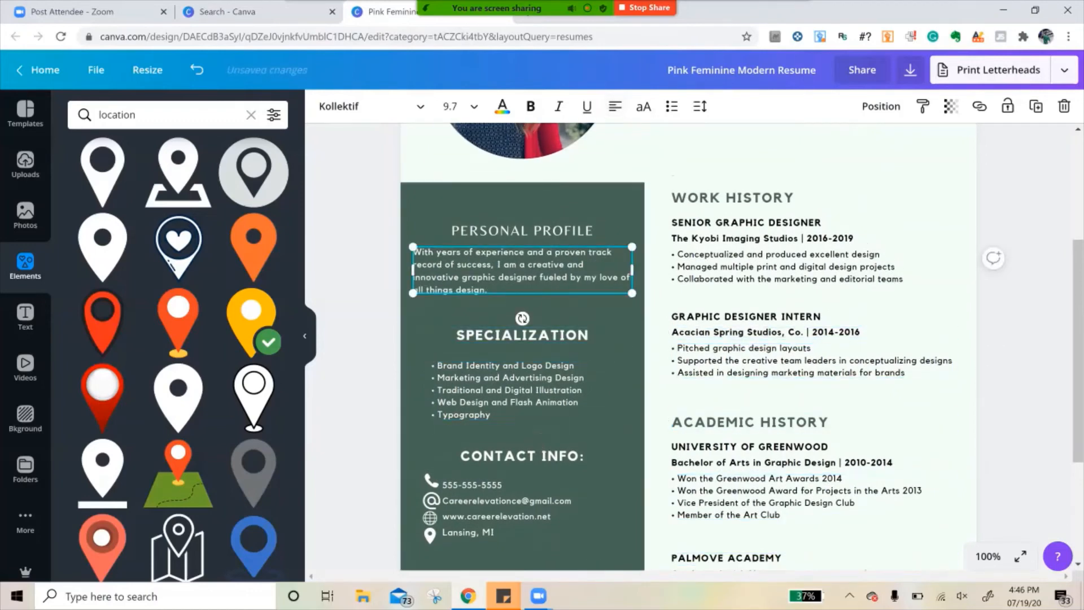
- Rename the design by replacing "Pink Feminine Modern" with the candidate's full name, keeping the word Resume
left_click(988, 556)
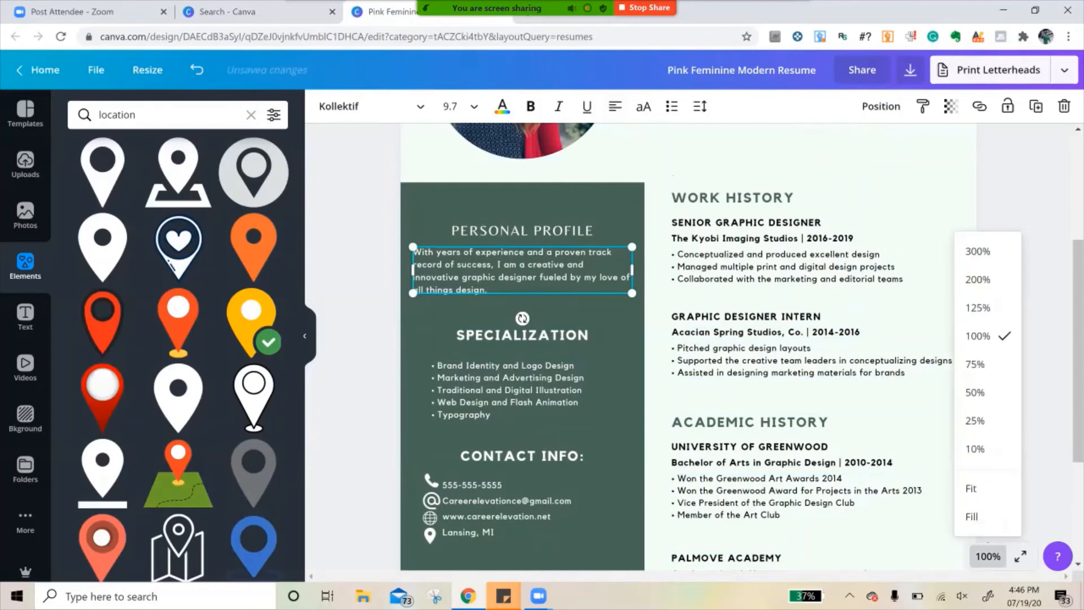
left_click(977, 391)
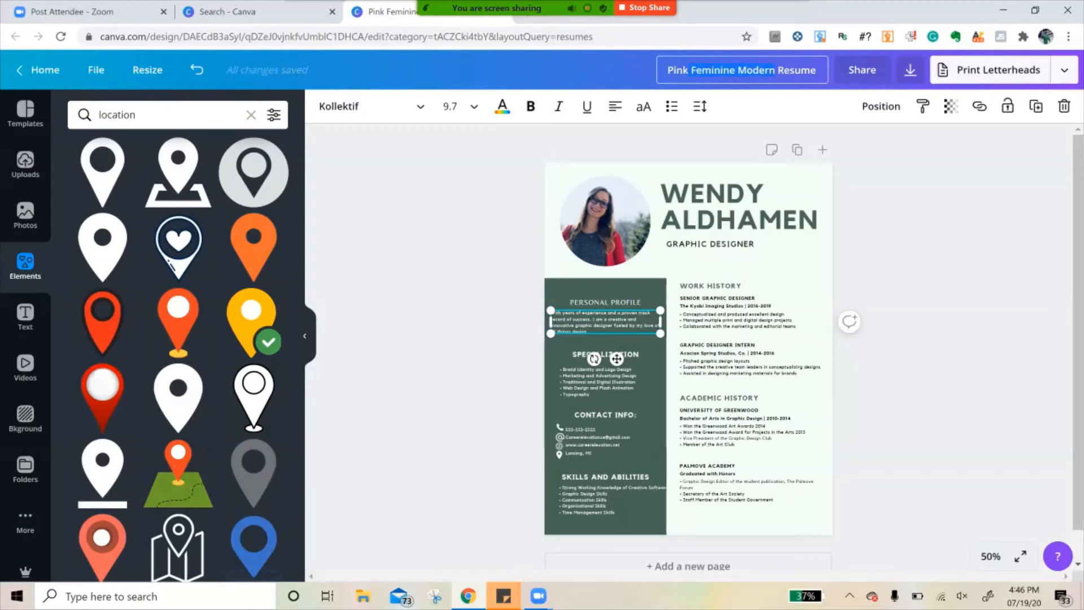
key("ctrl+BackSpace")
key("ctrl+BackSpace")
key("ctrl+BackSpace")
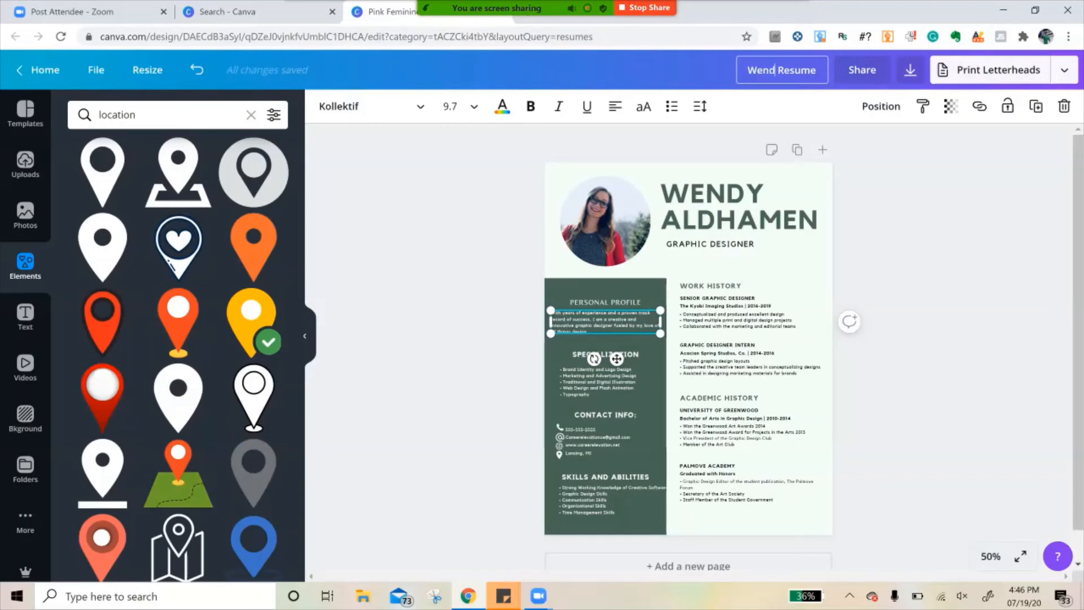
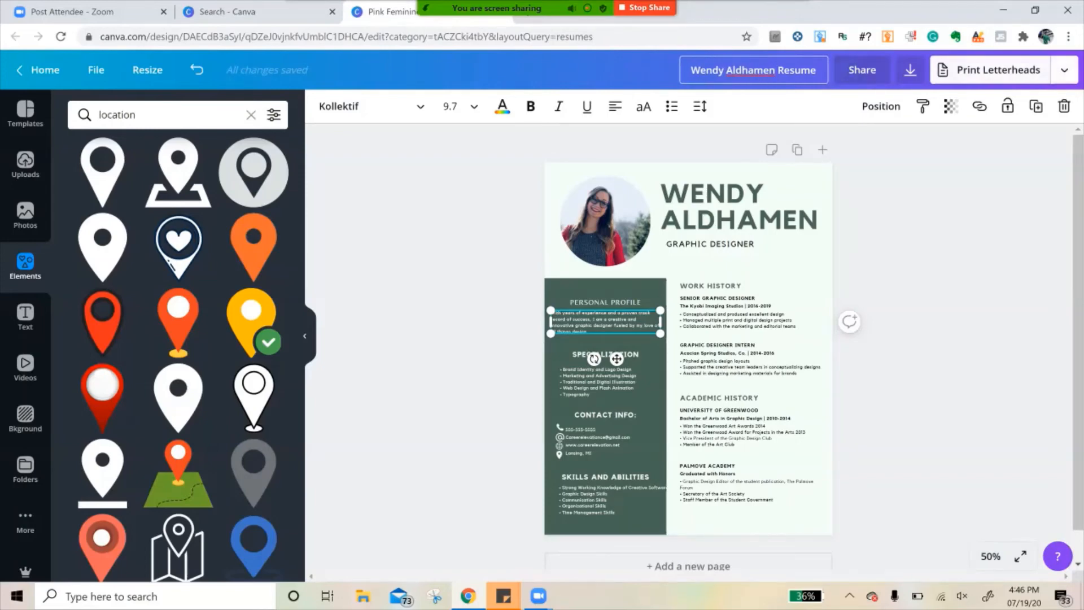
- Download the finished resume with PDF Print as the file type
left_click(1064, 70)
left_click(912, 172)
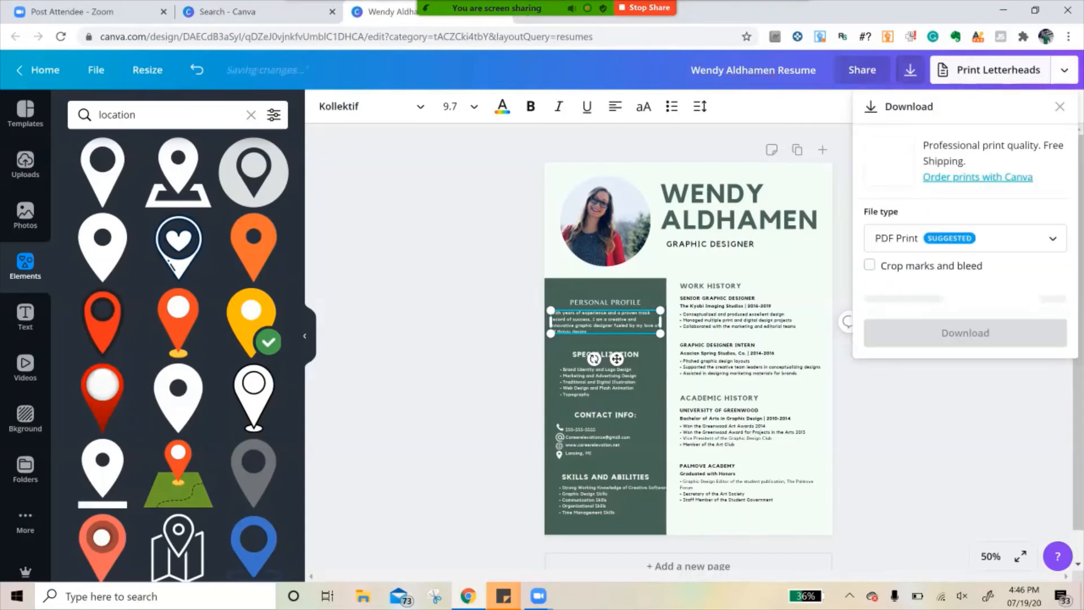
left_click(965, 238)
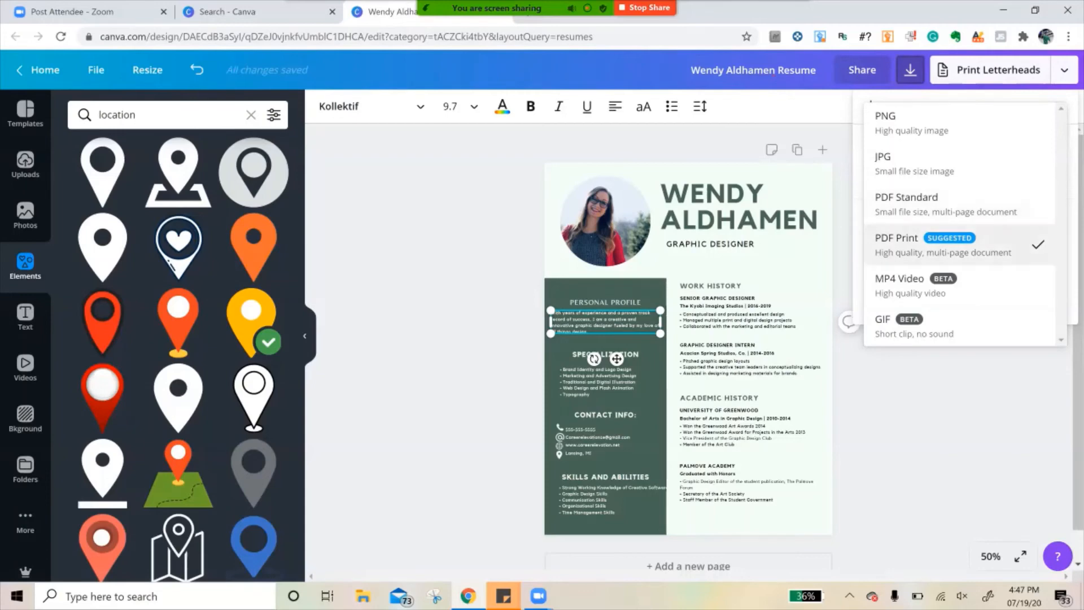
left_click(960, 244)
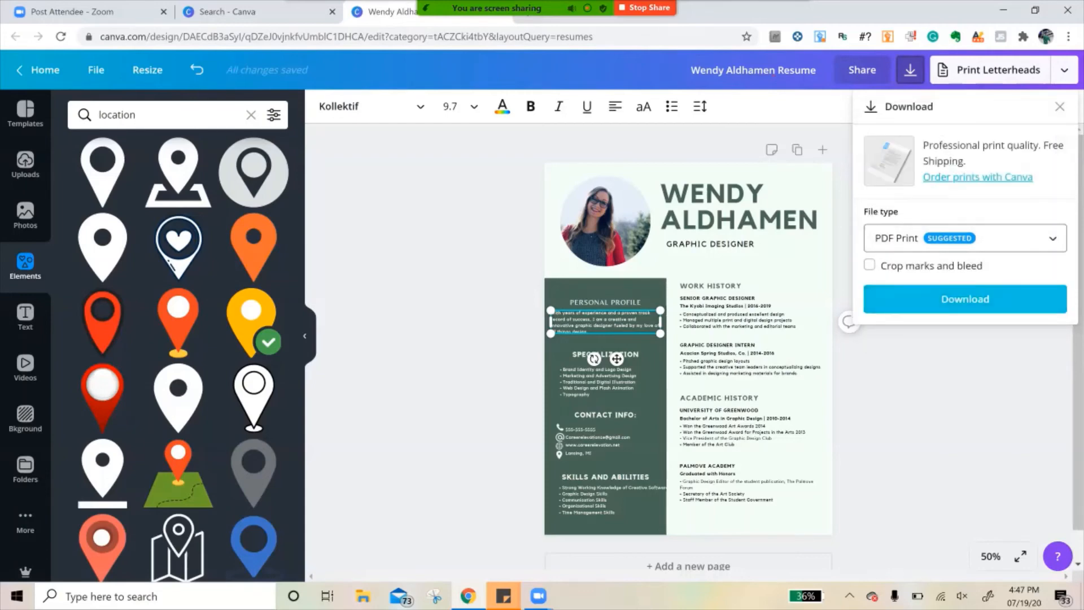
left_click(965, 298)
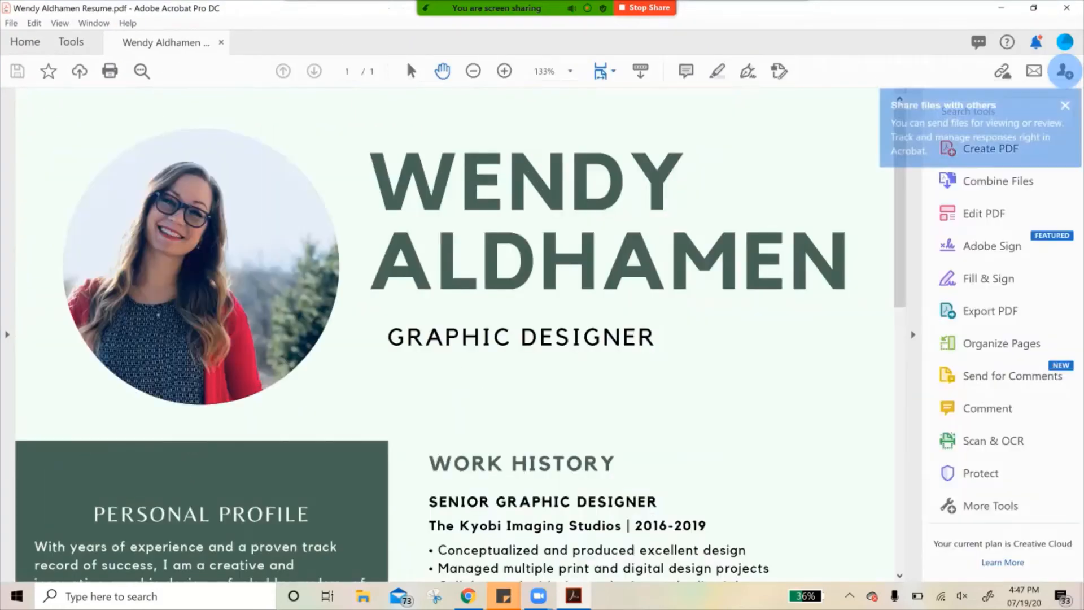
- Review the downloaded resume PDF in Adobe Acrobat at 66.7% zoom, from the name heading down to the skills list
left_click(473, 70)
left_click(473, 71)
left_click(473, 71)
left_click(474, 71)
left_click(473, 71)
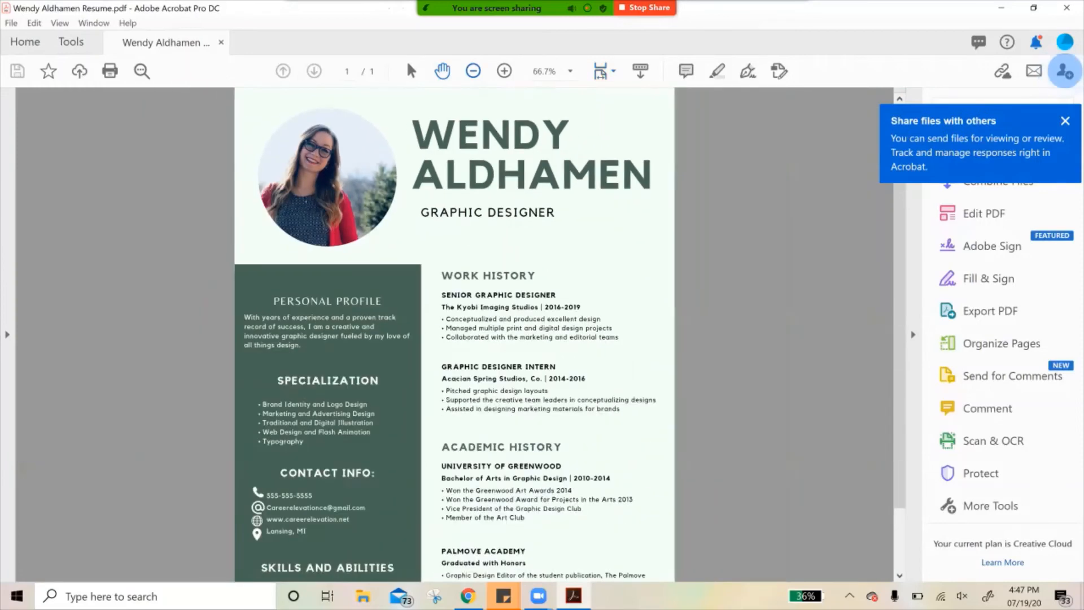
scroll(455, 333, "down", 1)
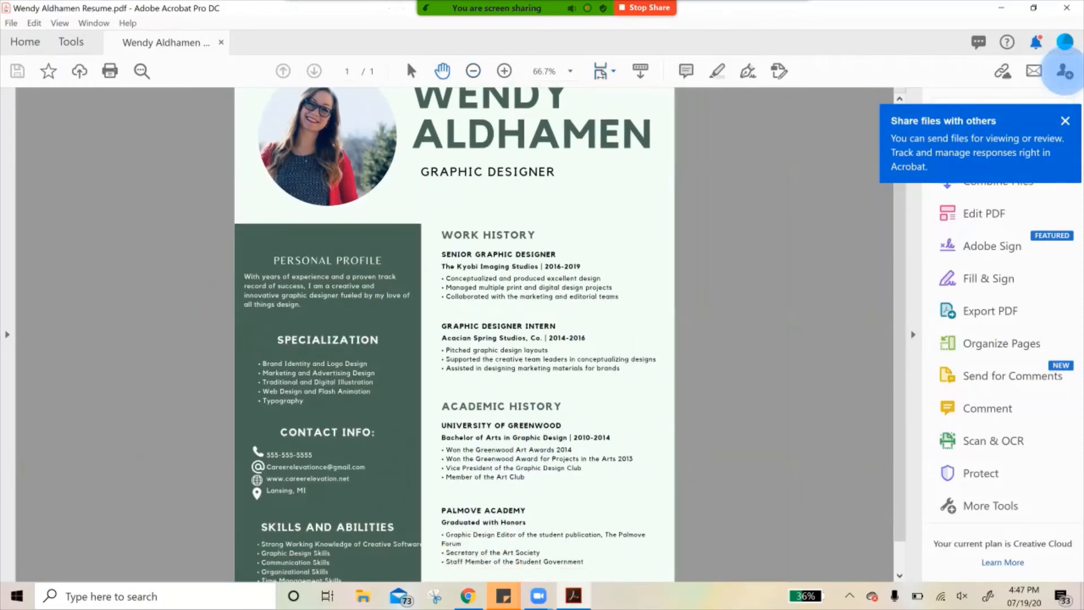
scroll(454, 333, "down", 1)
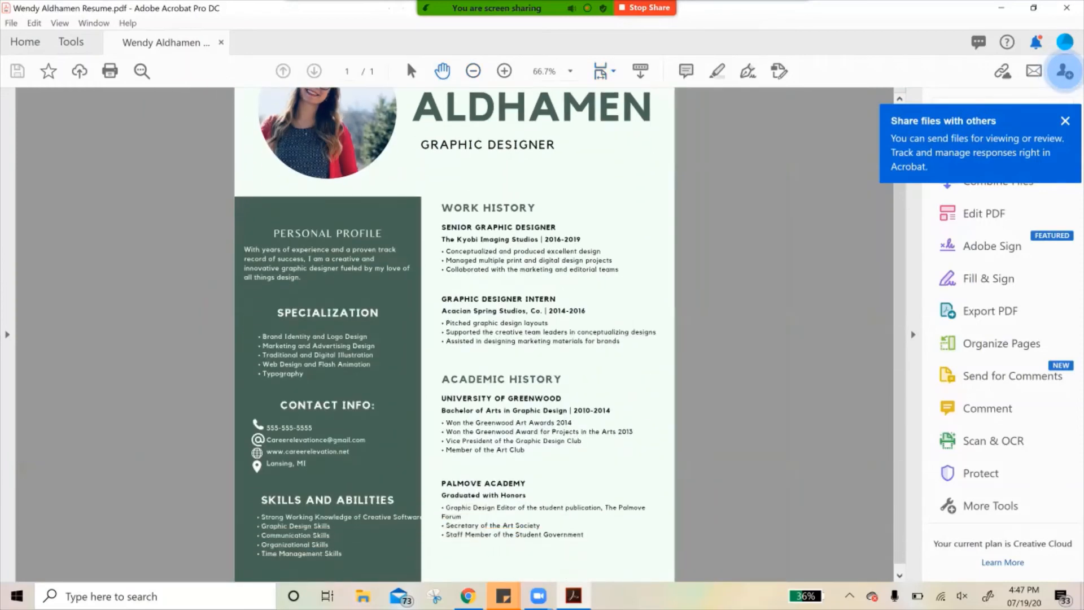
scroll(455, 333, "up", 1)
scroll(454, 333, "up", 1)
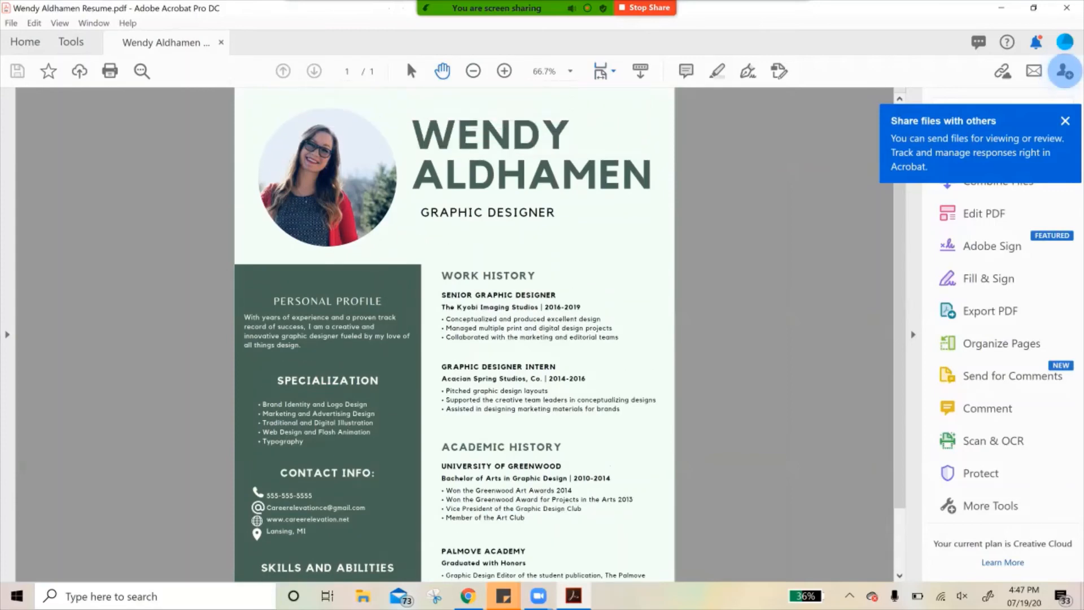